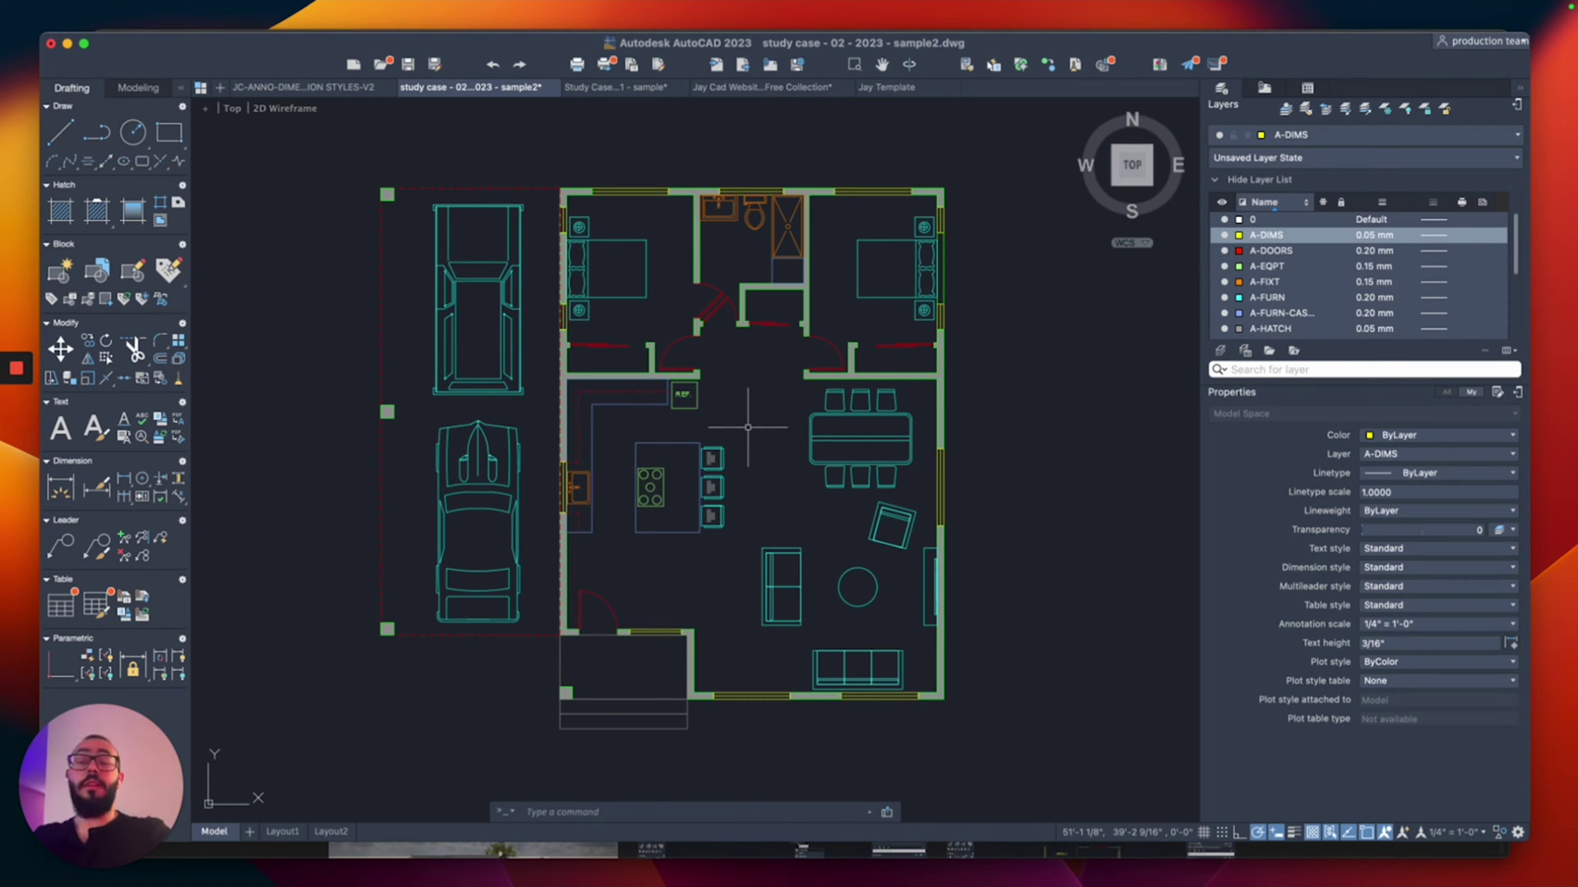
- Add a vertical linear dimension from the top-right to the bottom-right wall corner, just outside the east wall
text(di)
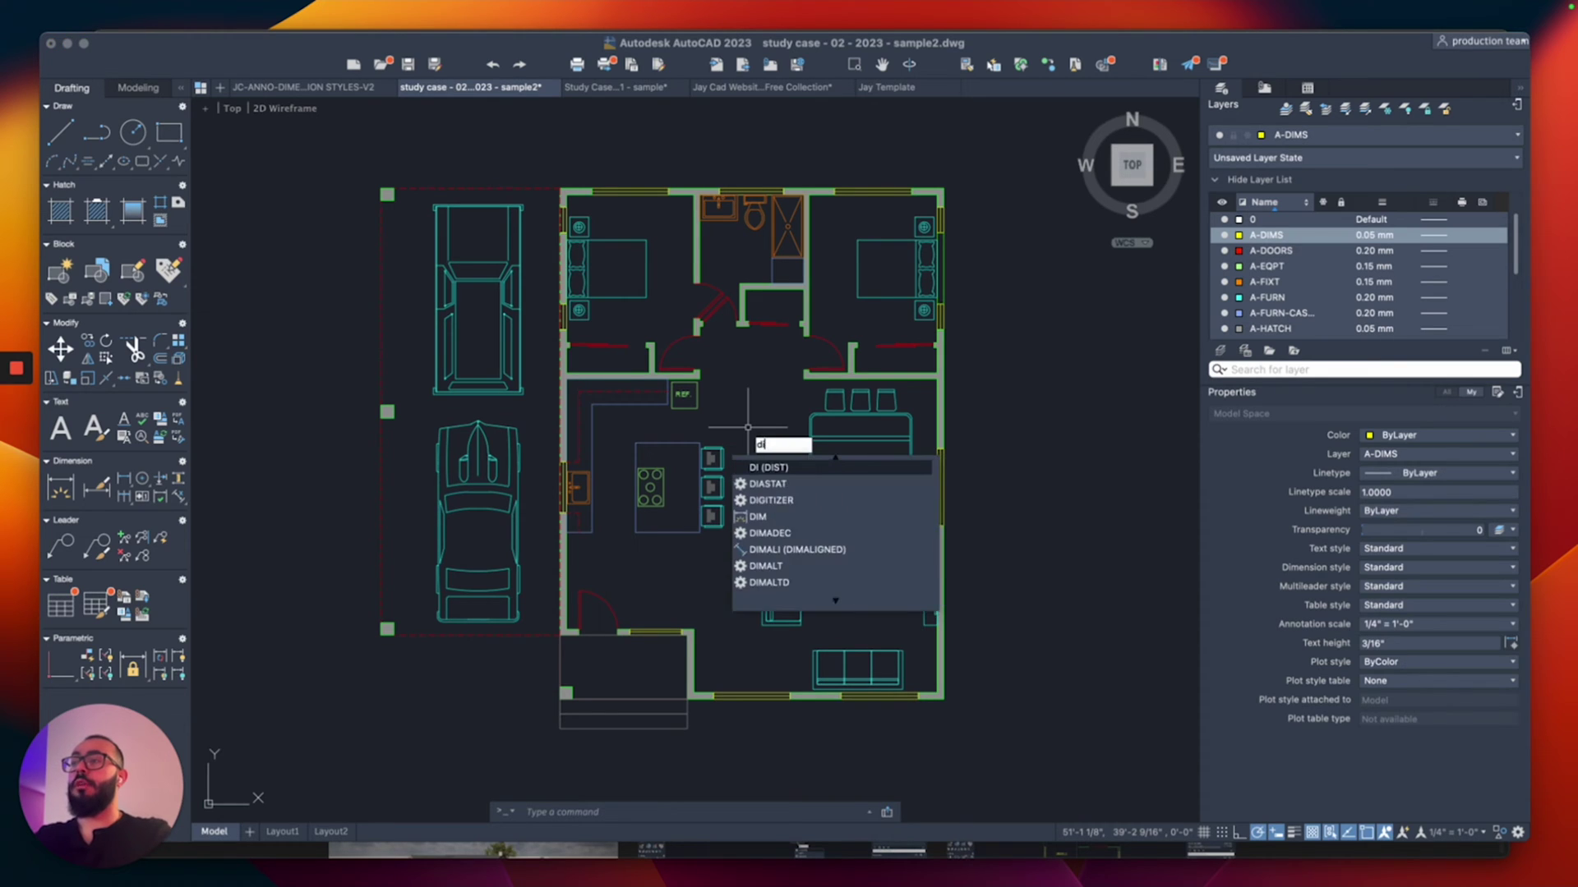
text(mlin)
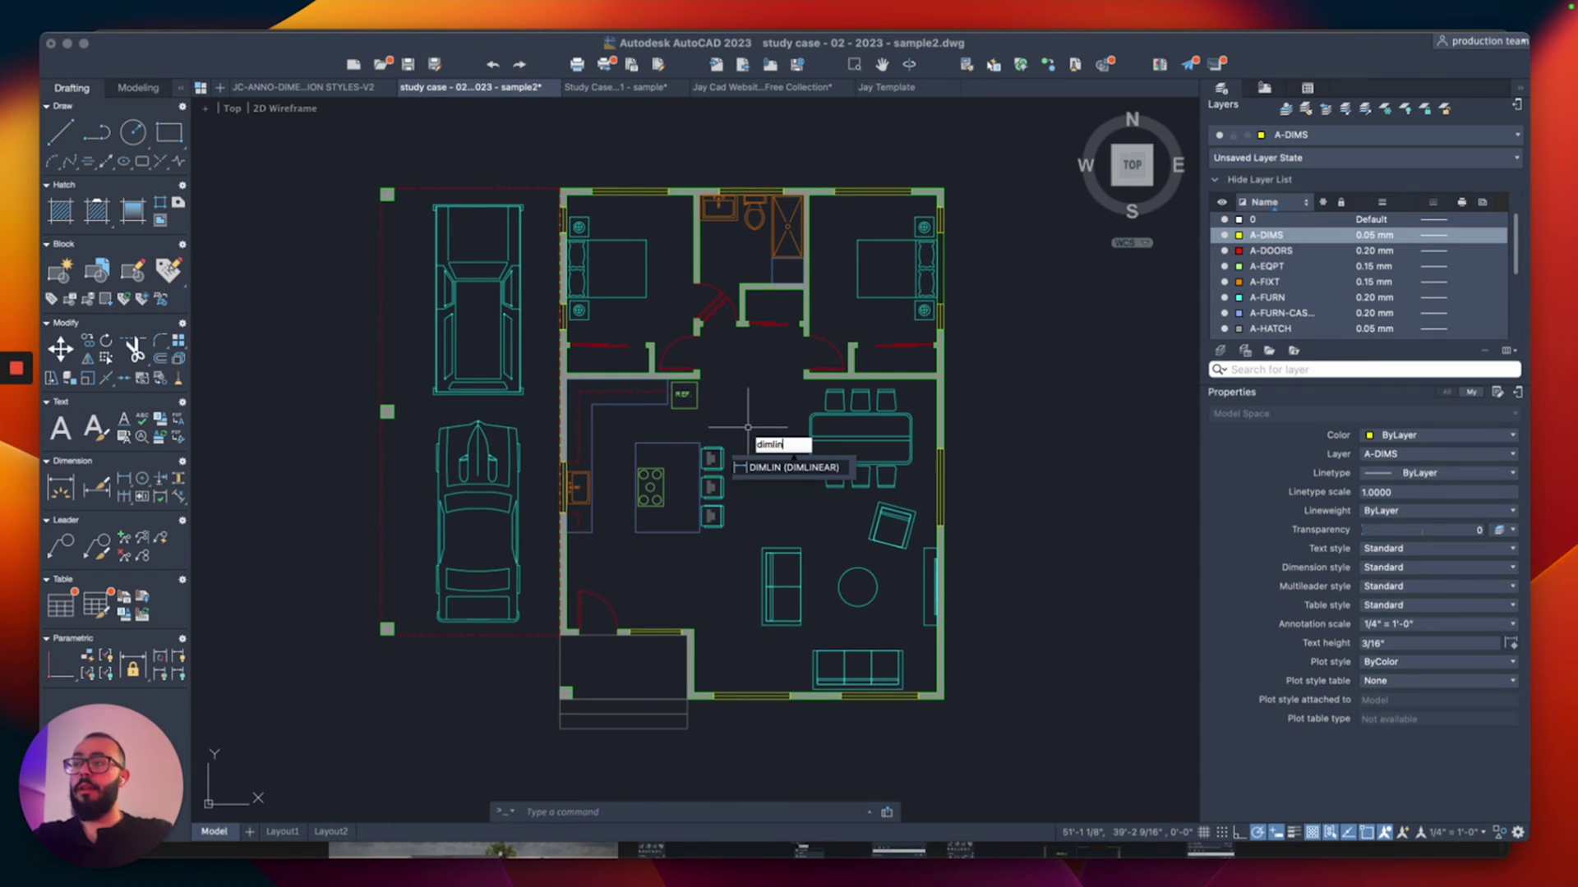
key(Return)
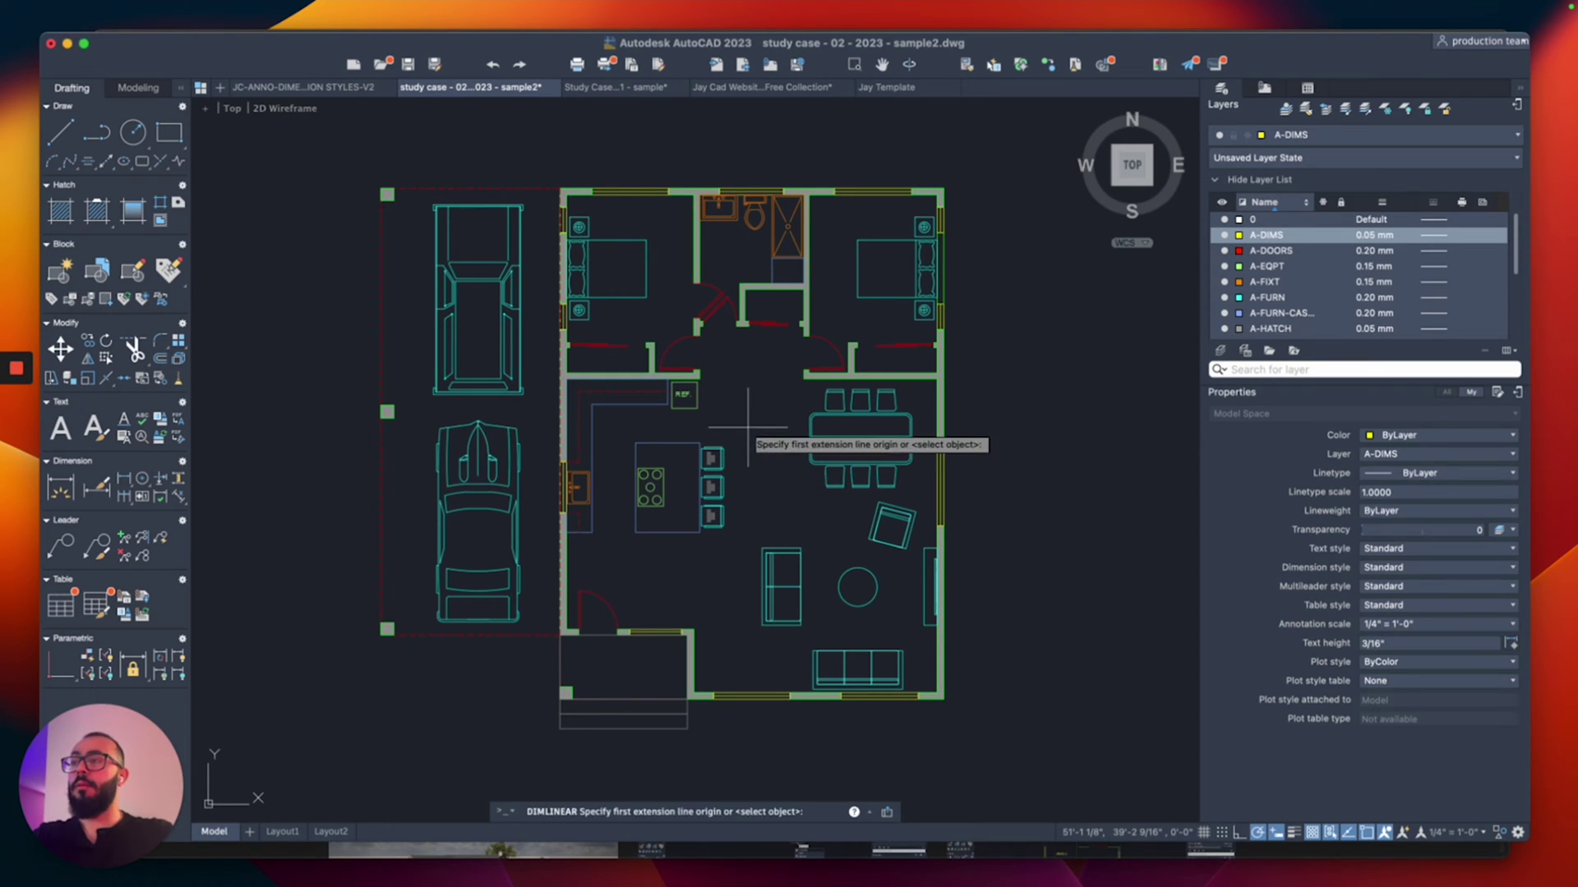
click(935, 380)
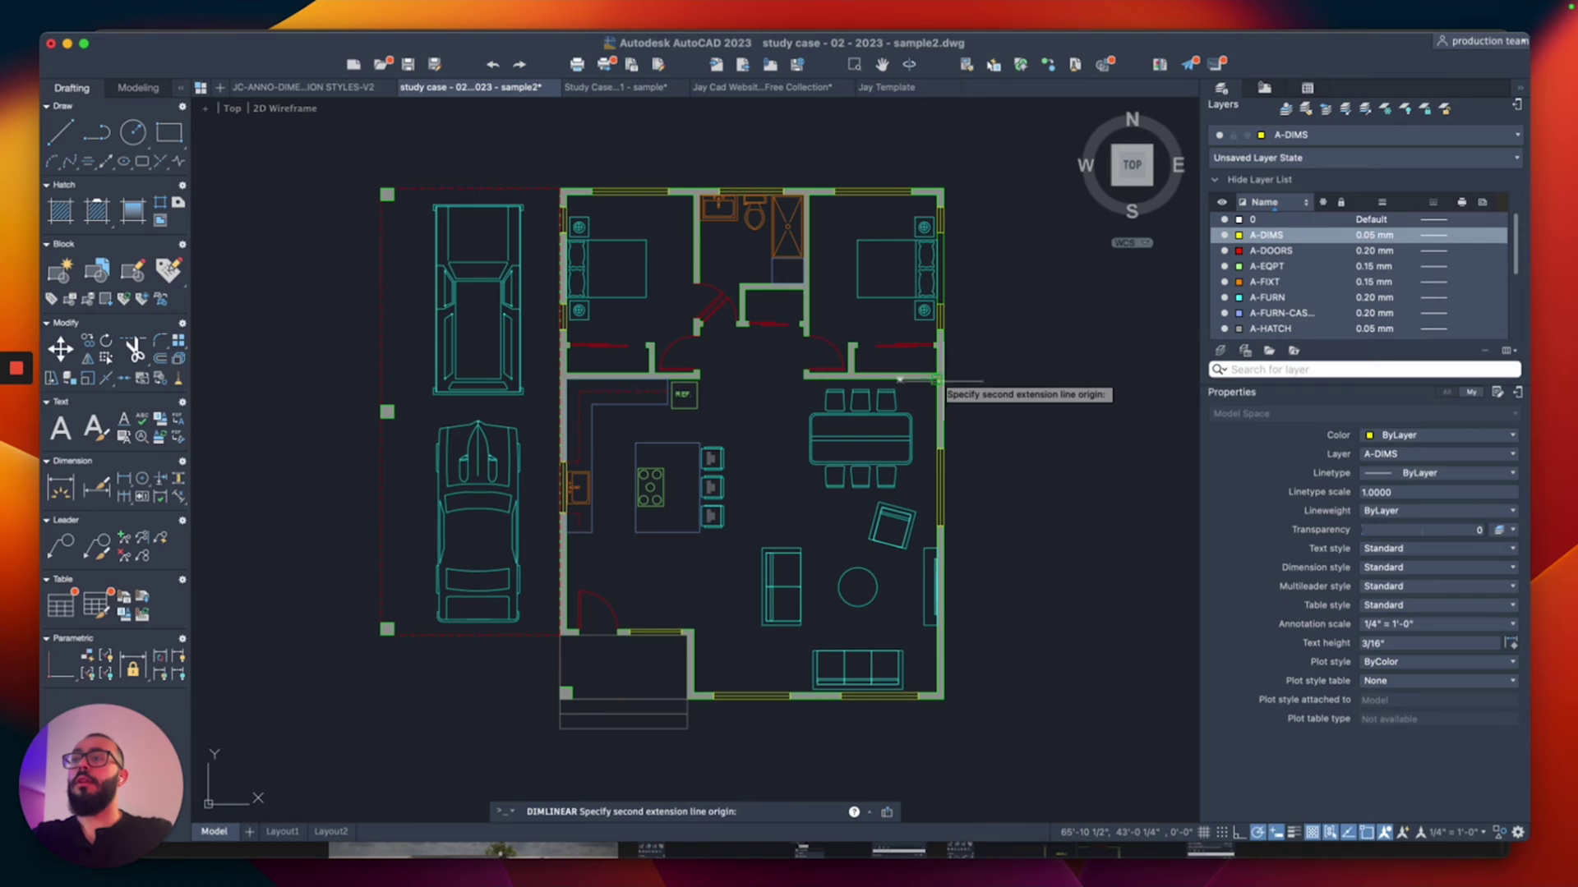
click(936, 695)
click(990, 670)
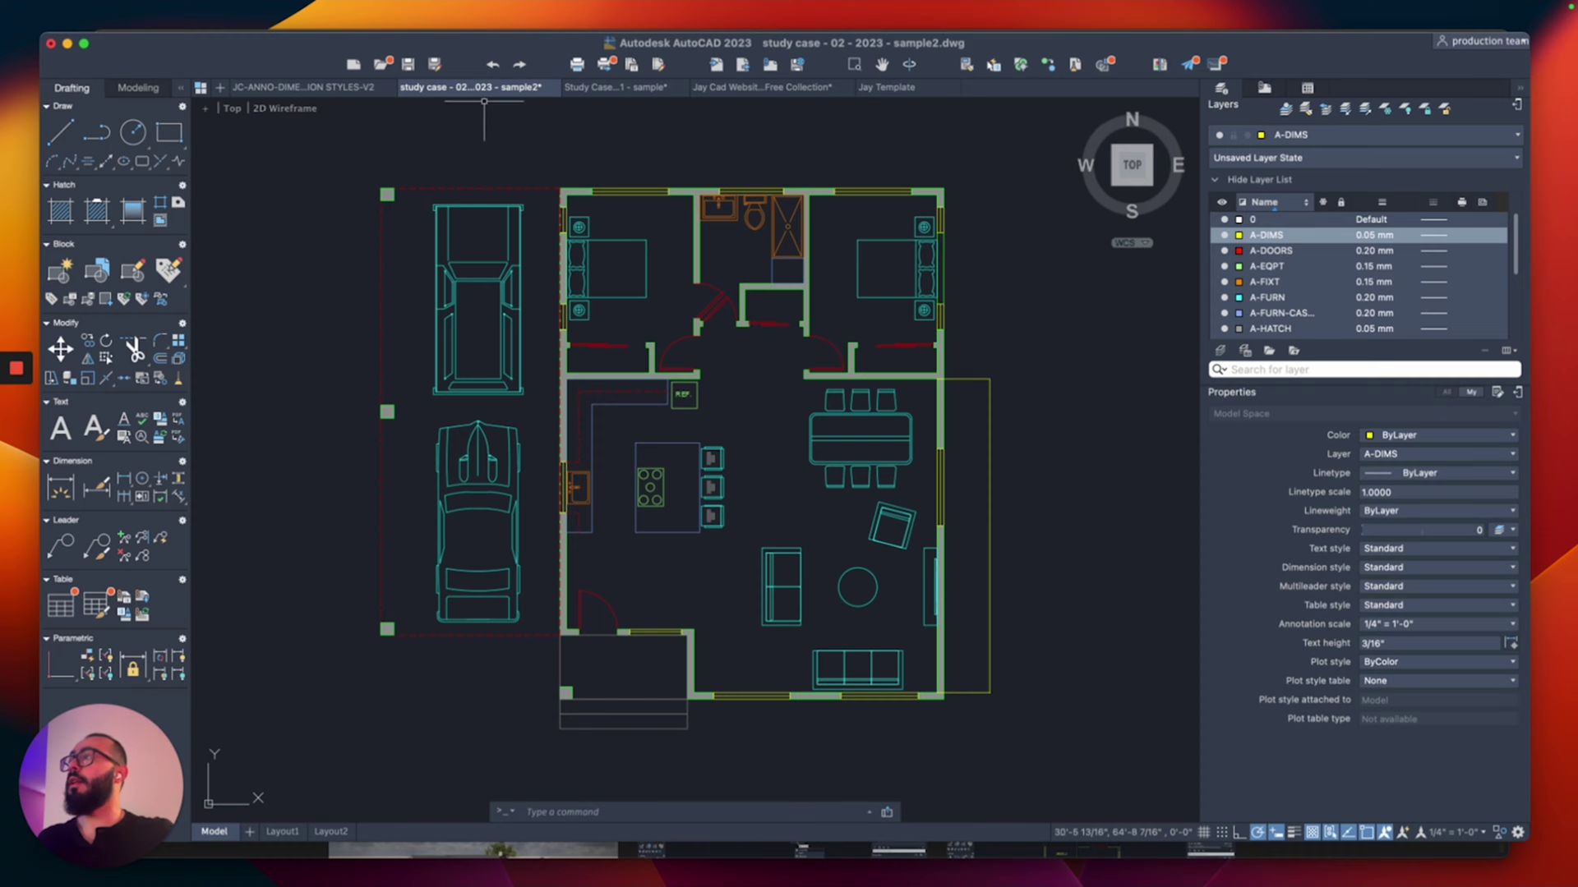
- Change the Standard dimension style's text height to 4" and close the style manager
click(314, 9)
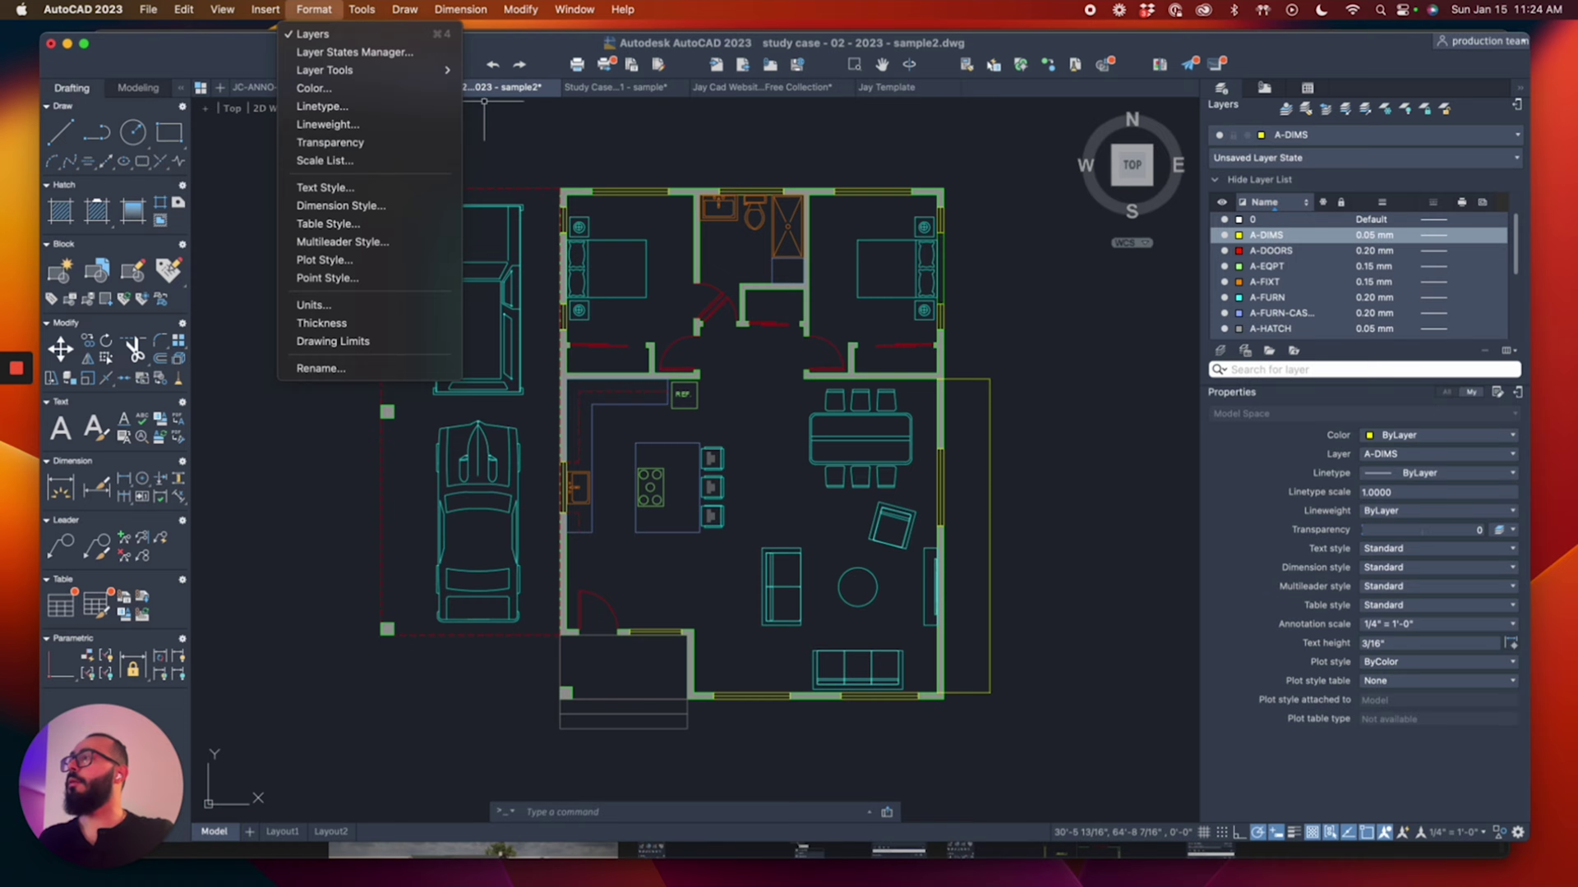
key(Down)
key(Down)
key(Down)
key(Down)
key(Down)
key(Down)
key(Down)
key(Down)
key(Down)
key(Down)
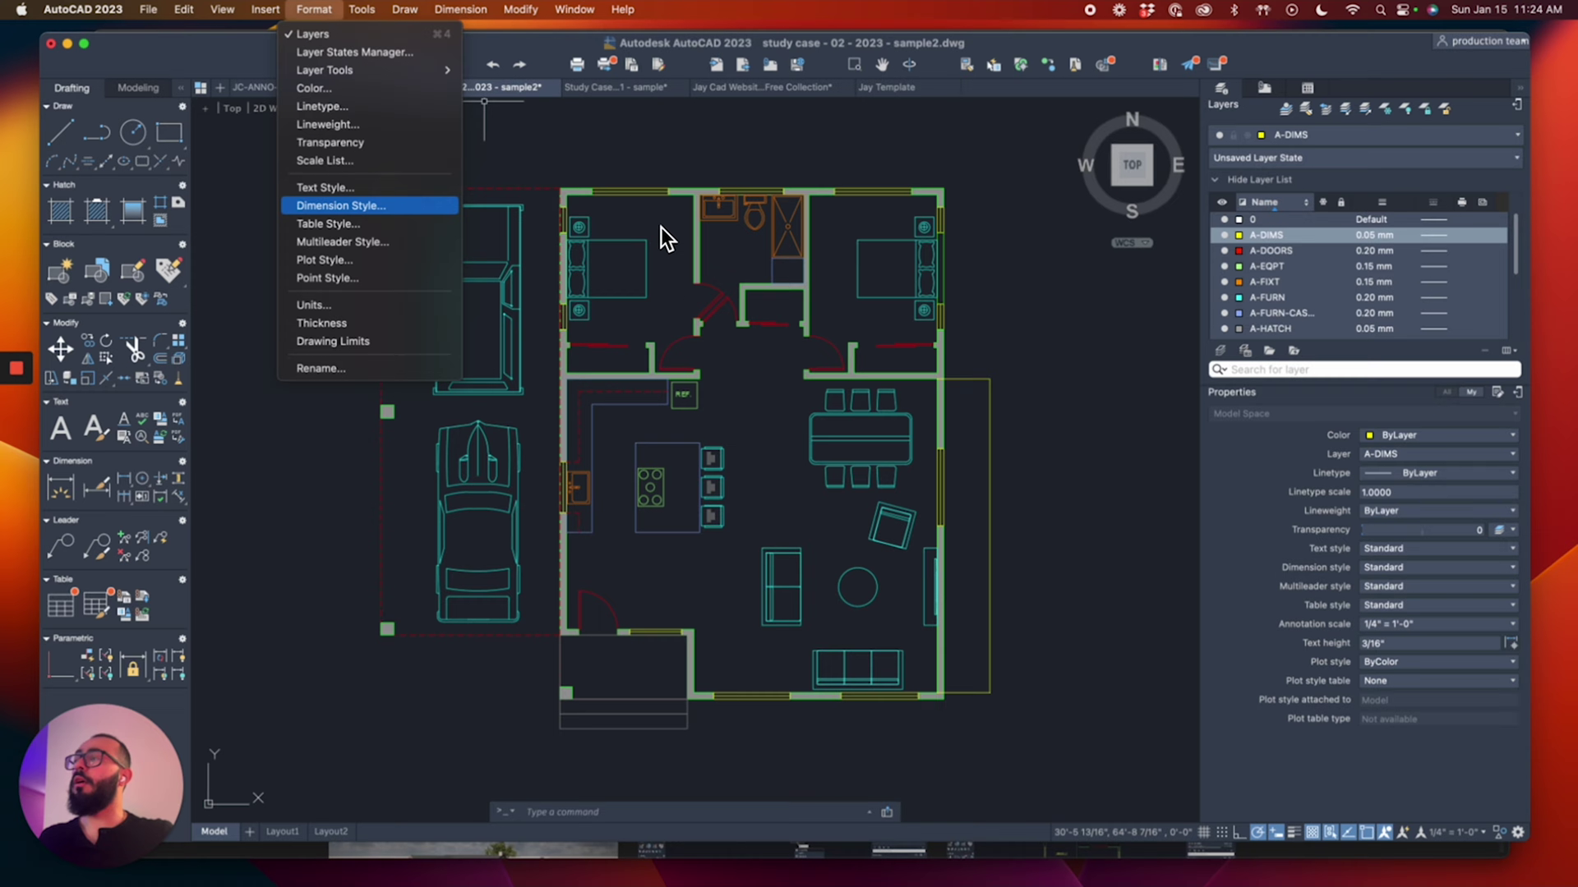
key(Return)
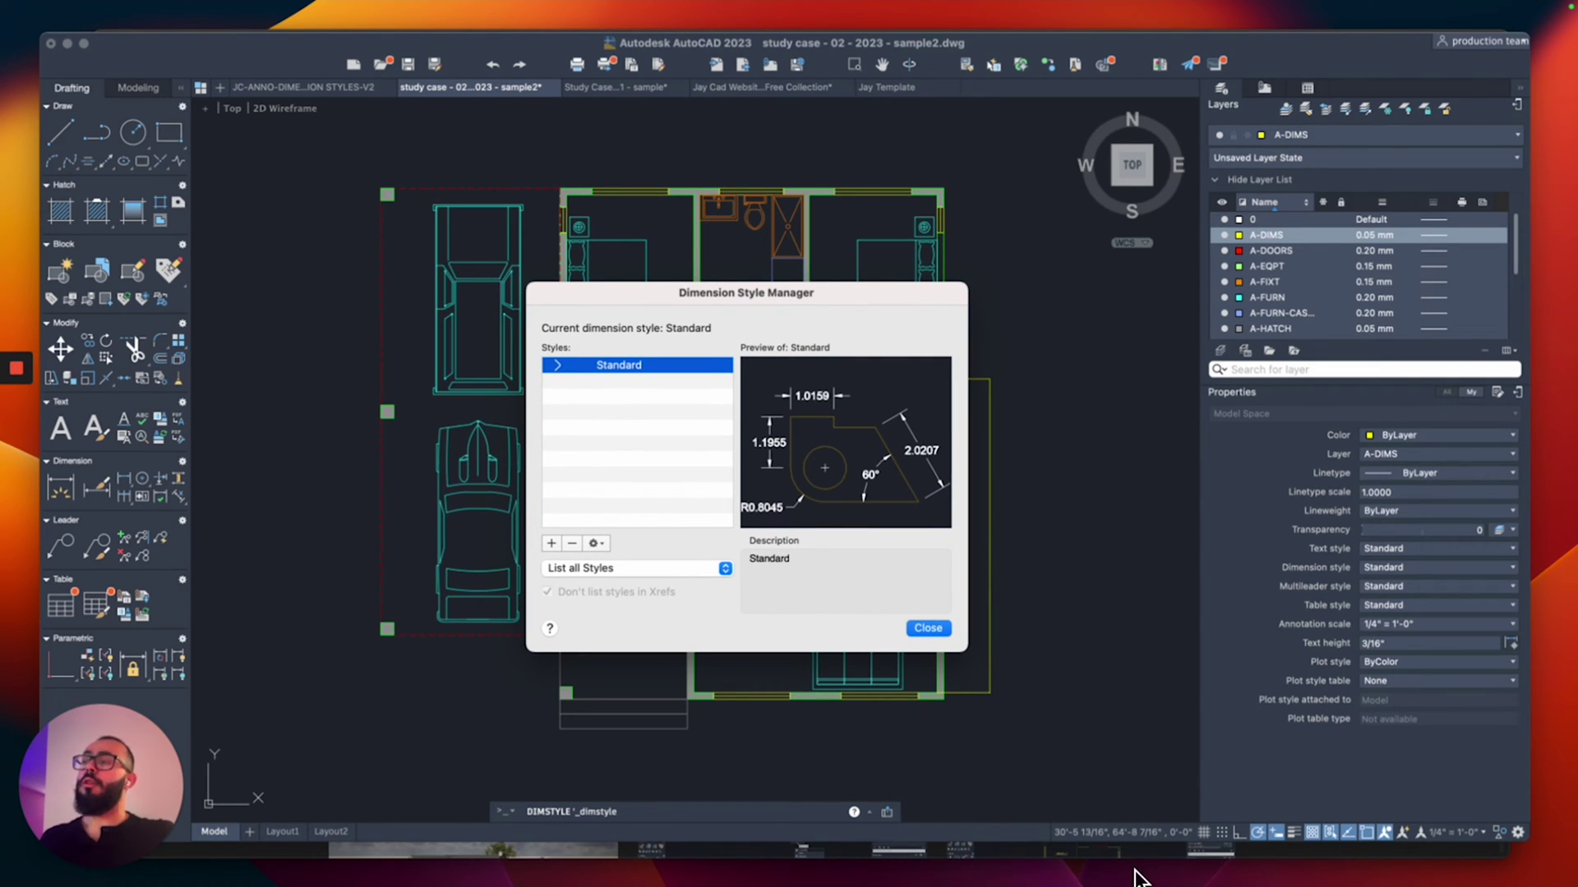
key(Down)
key(Down)
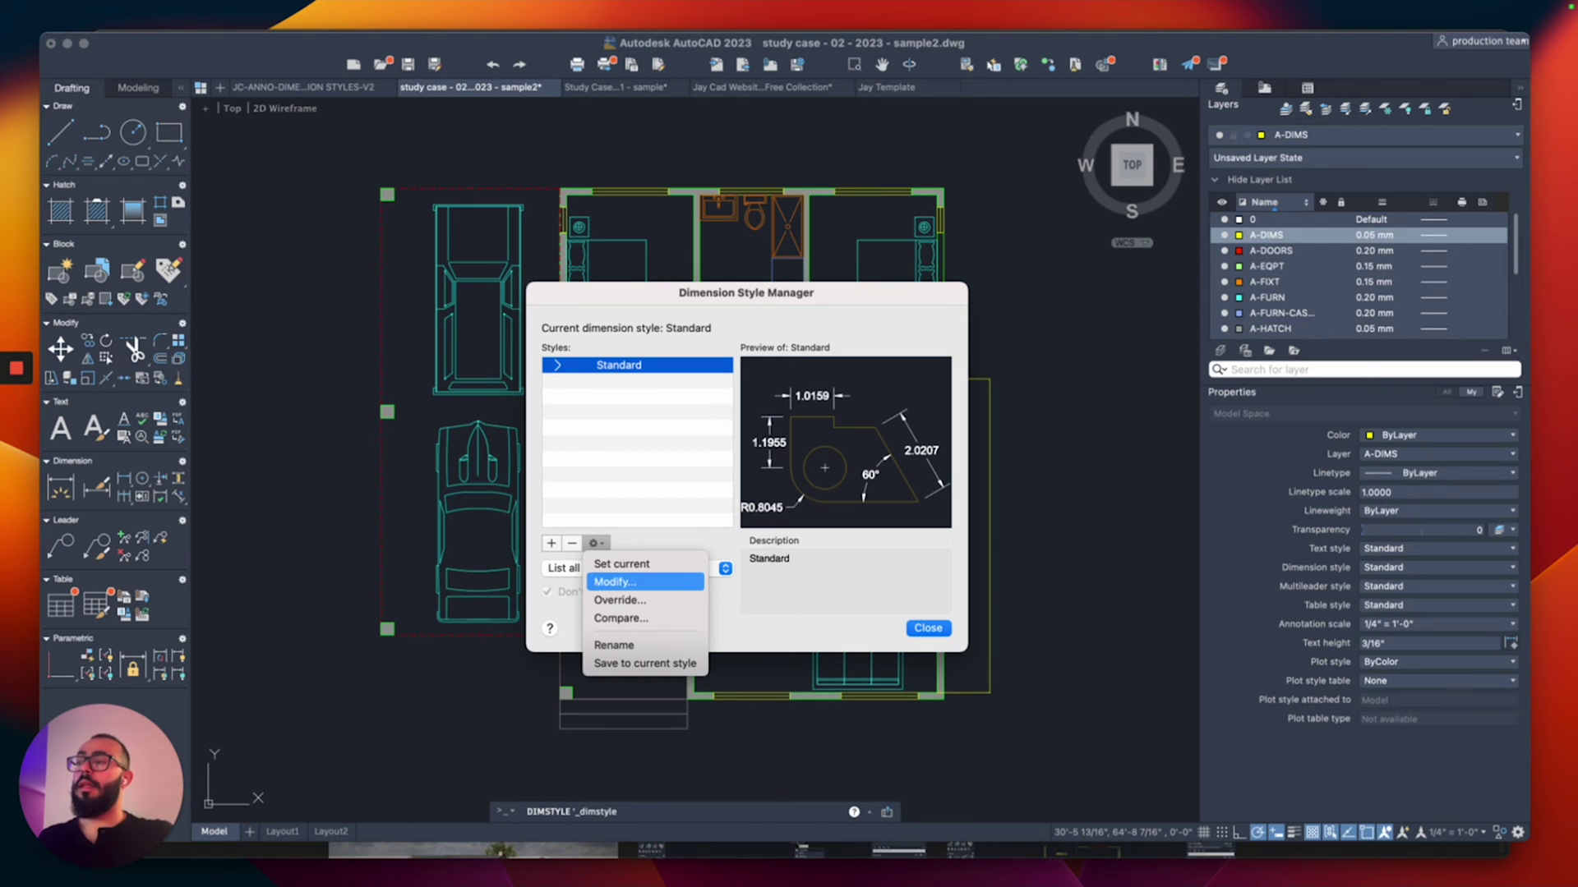
key(Return)
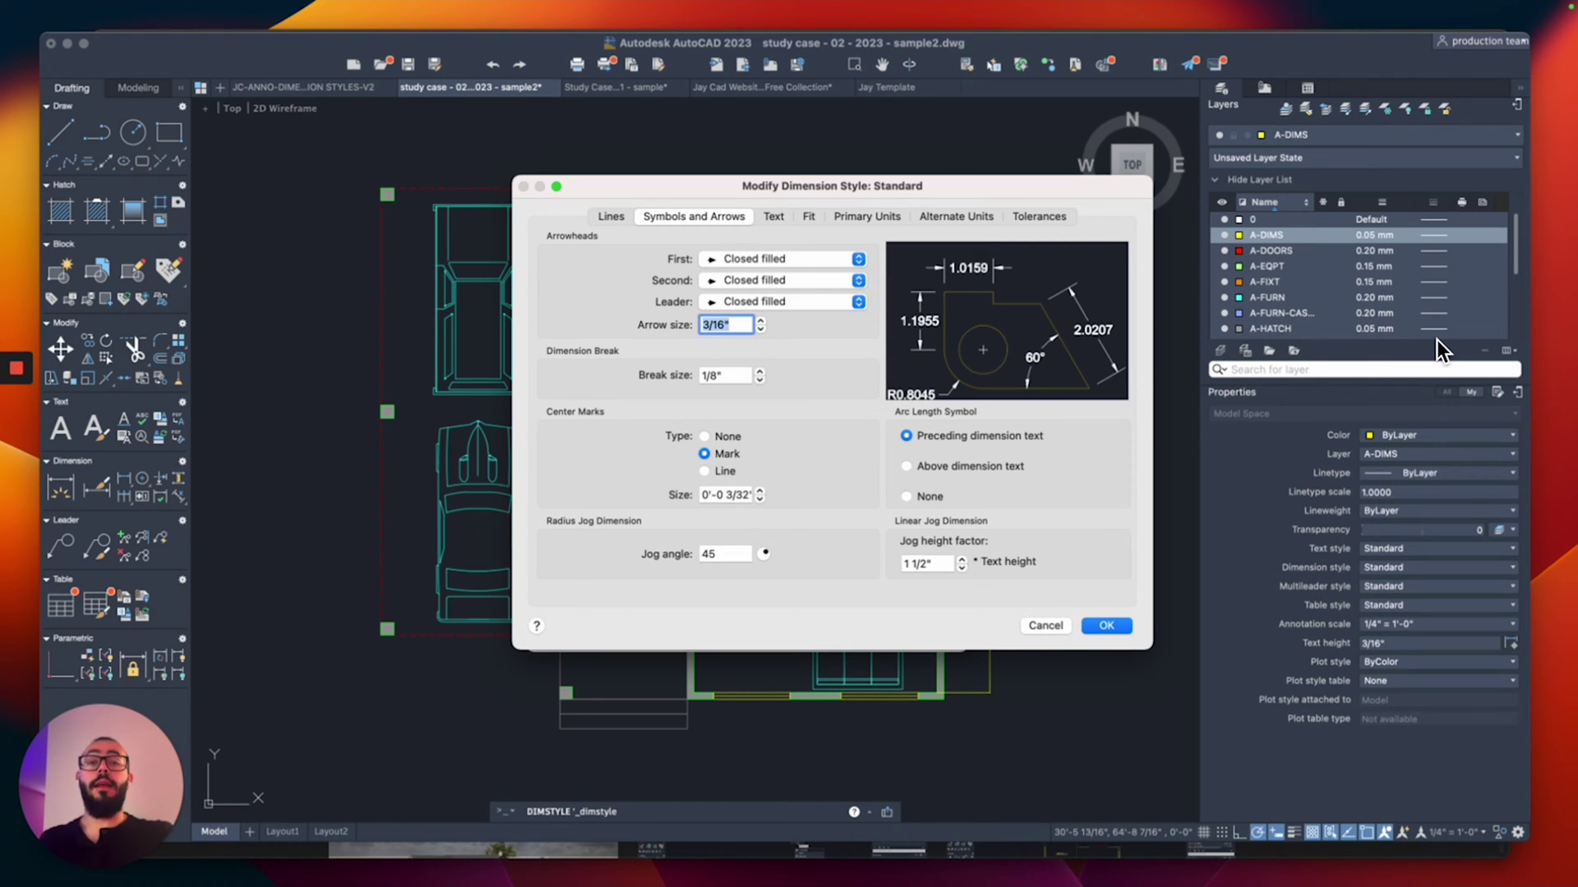
key(ctrl+Tab)
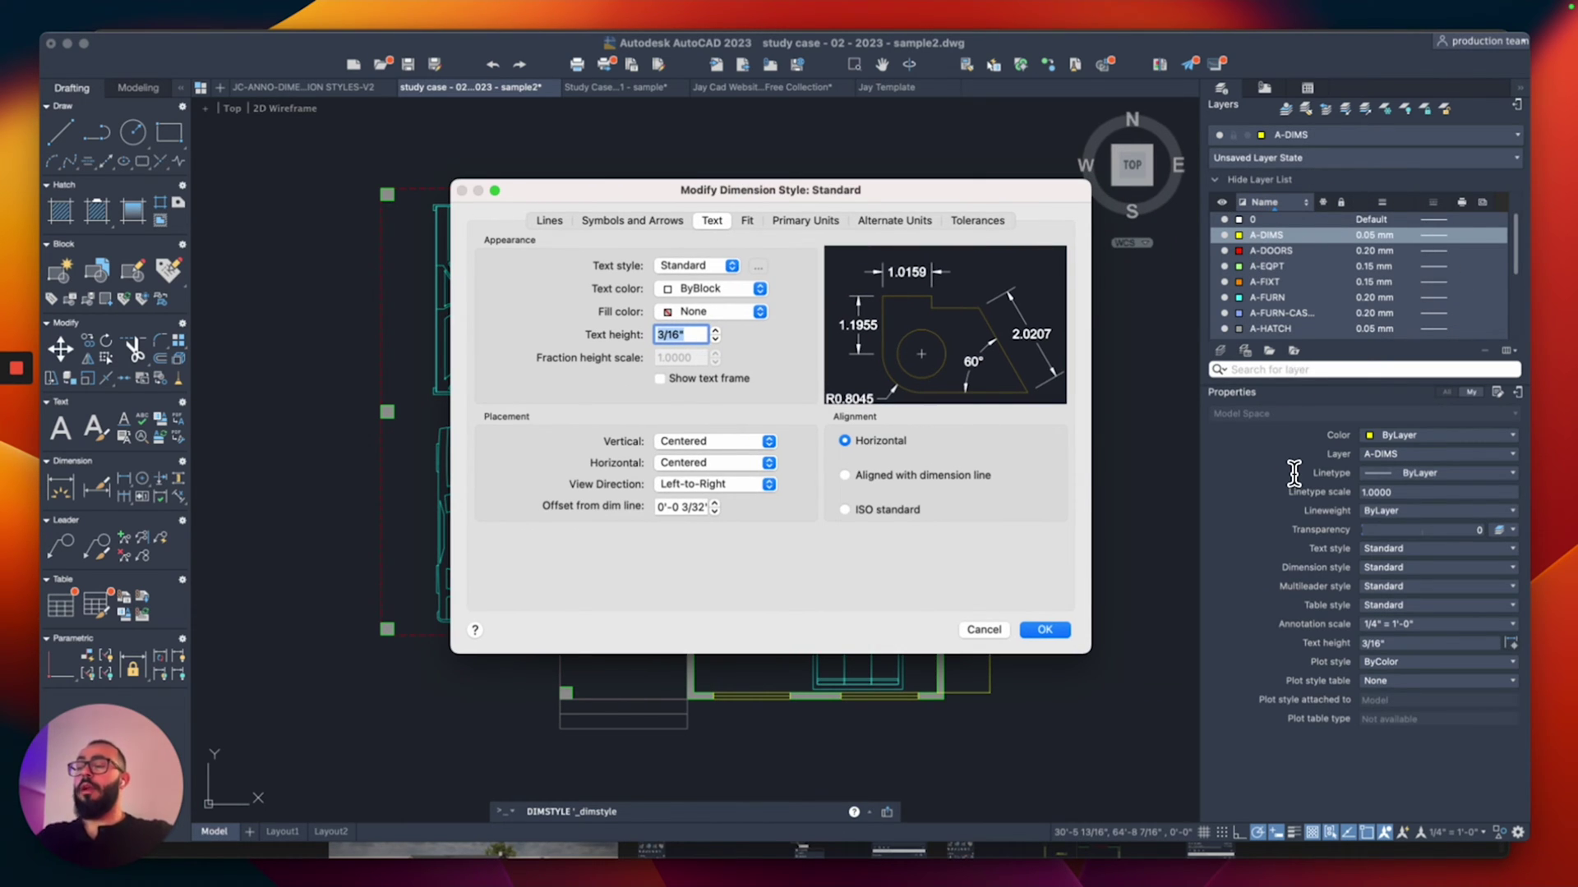
text(4)
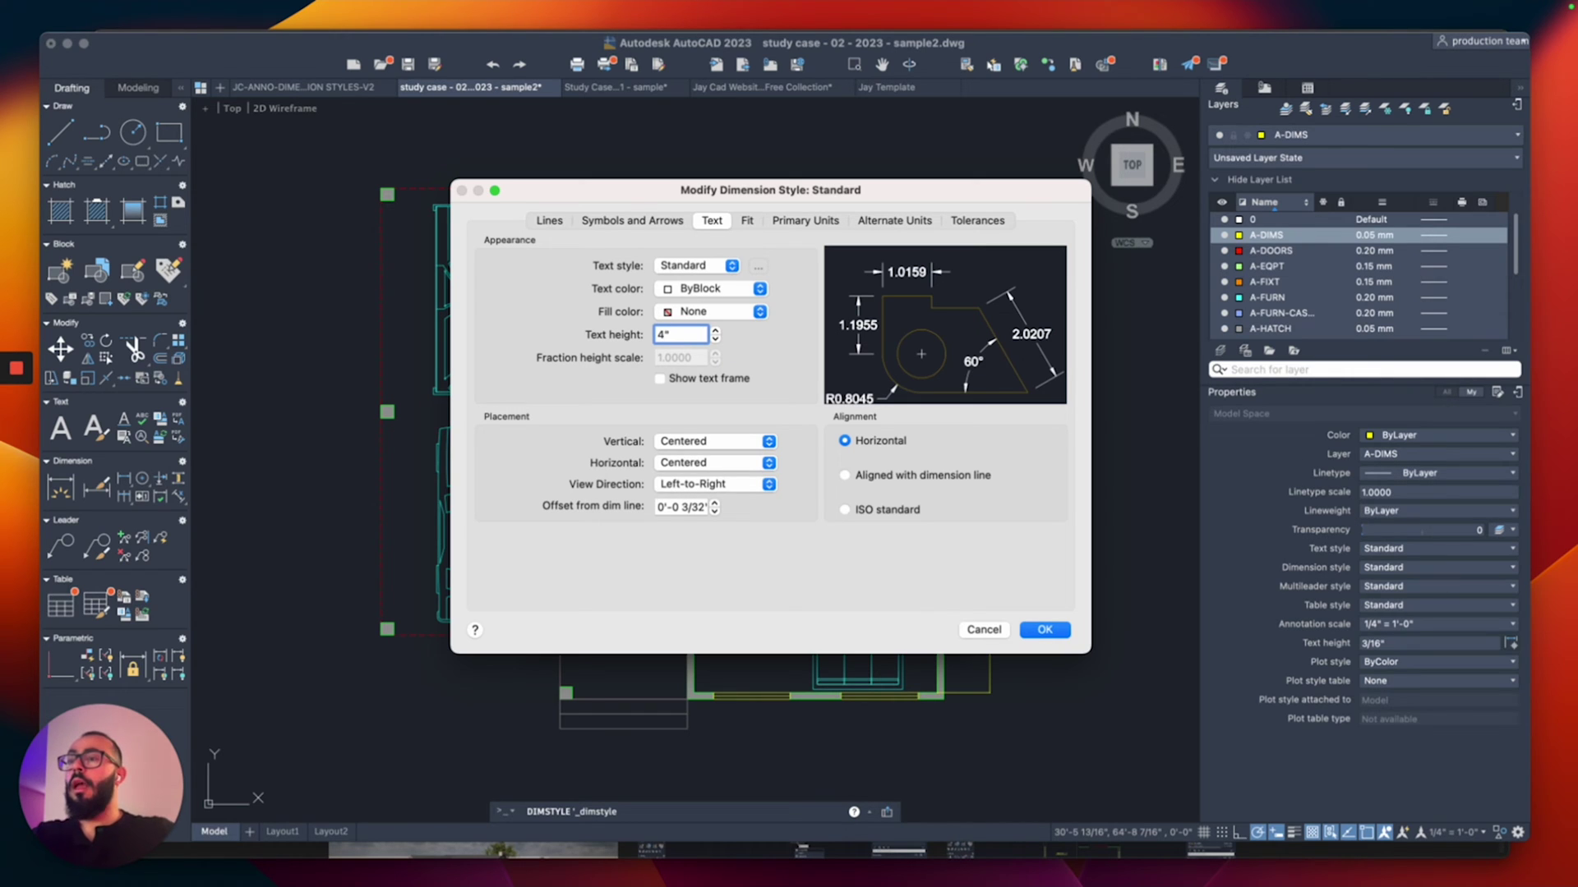
text(")
key(Return)
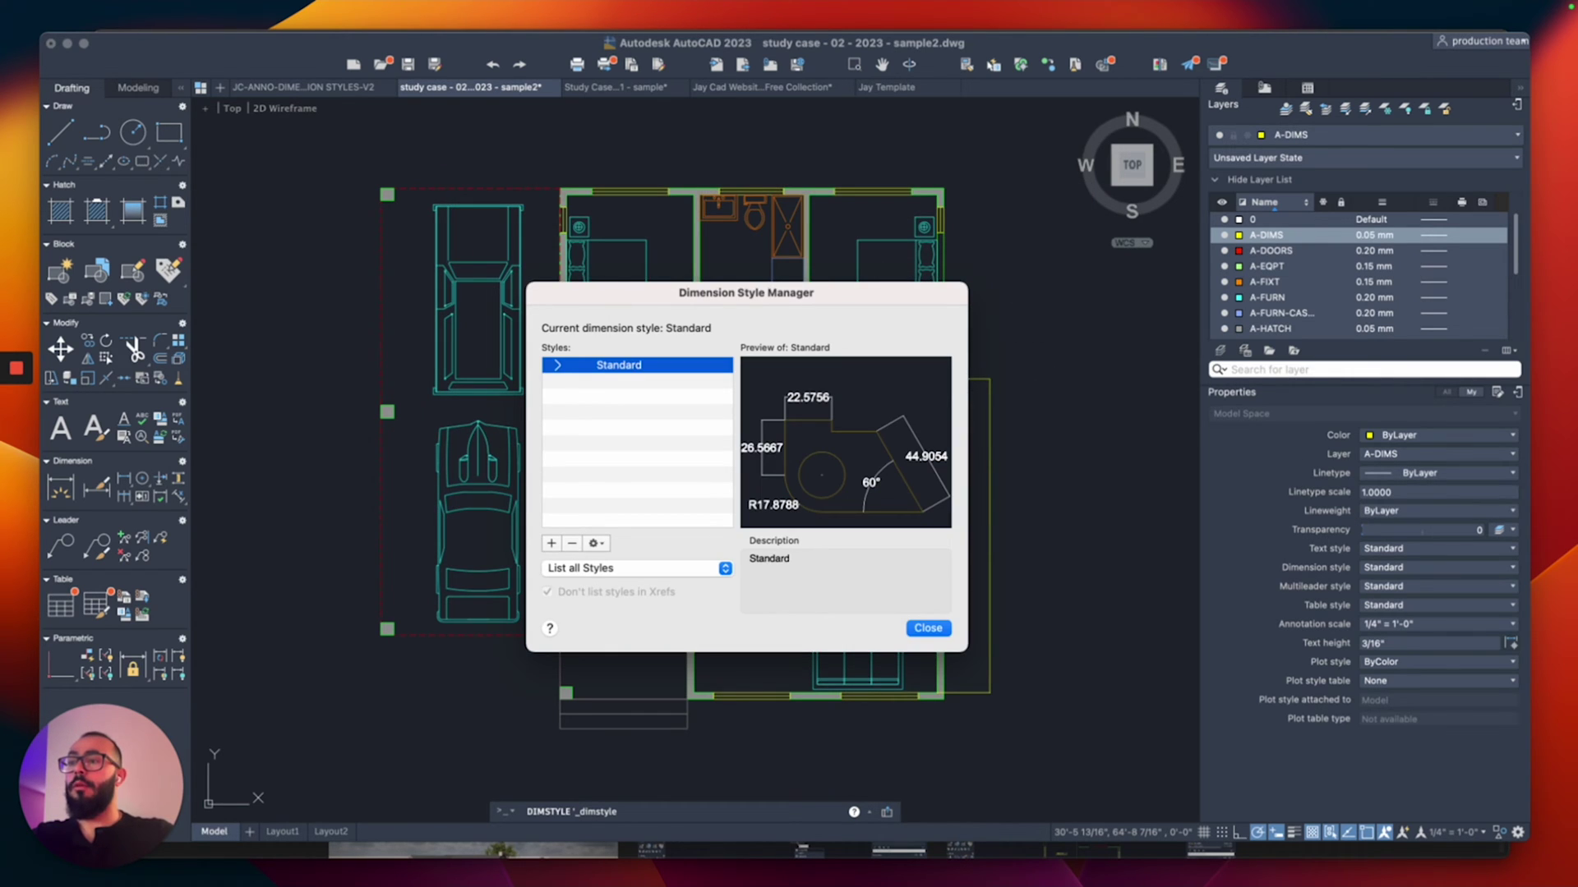
key(Return)
scroll(1015, 565, up, 2)
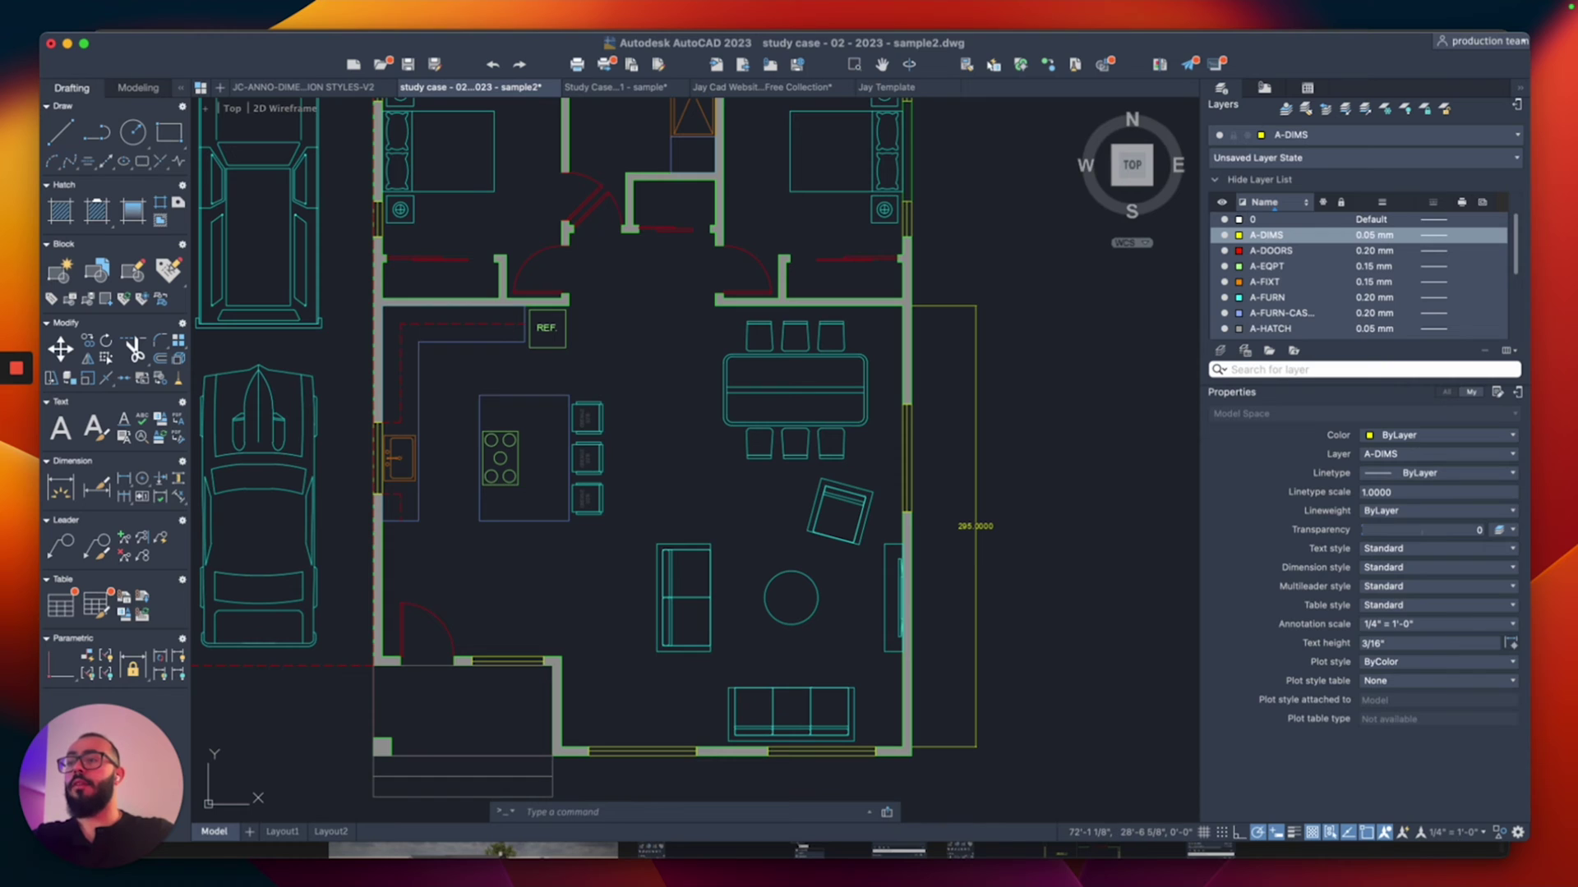
right_click(1015, 565)
key(Escape)
scroll(1019, 546, up, 4)
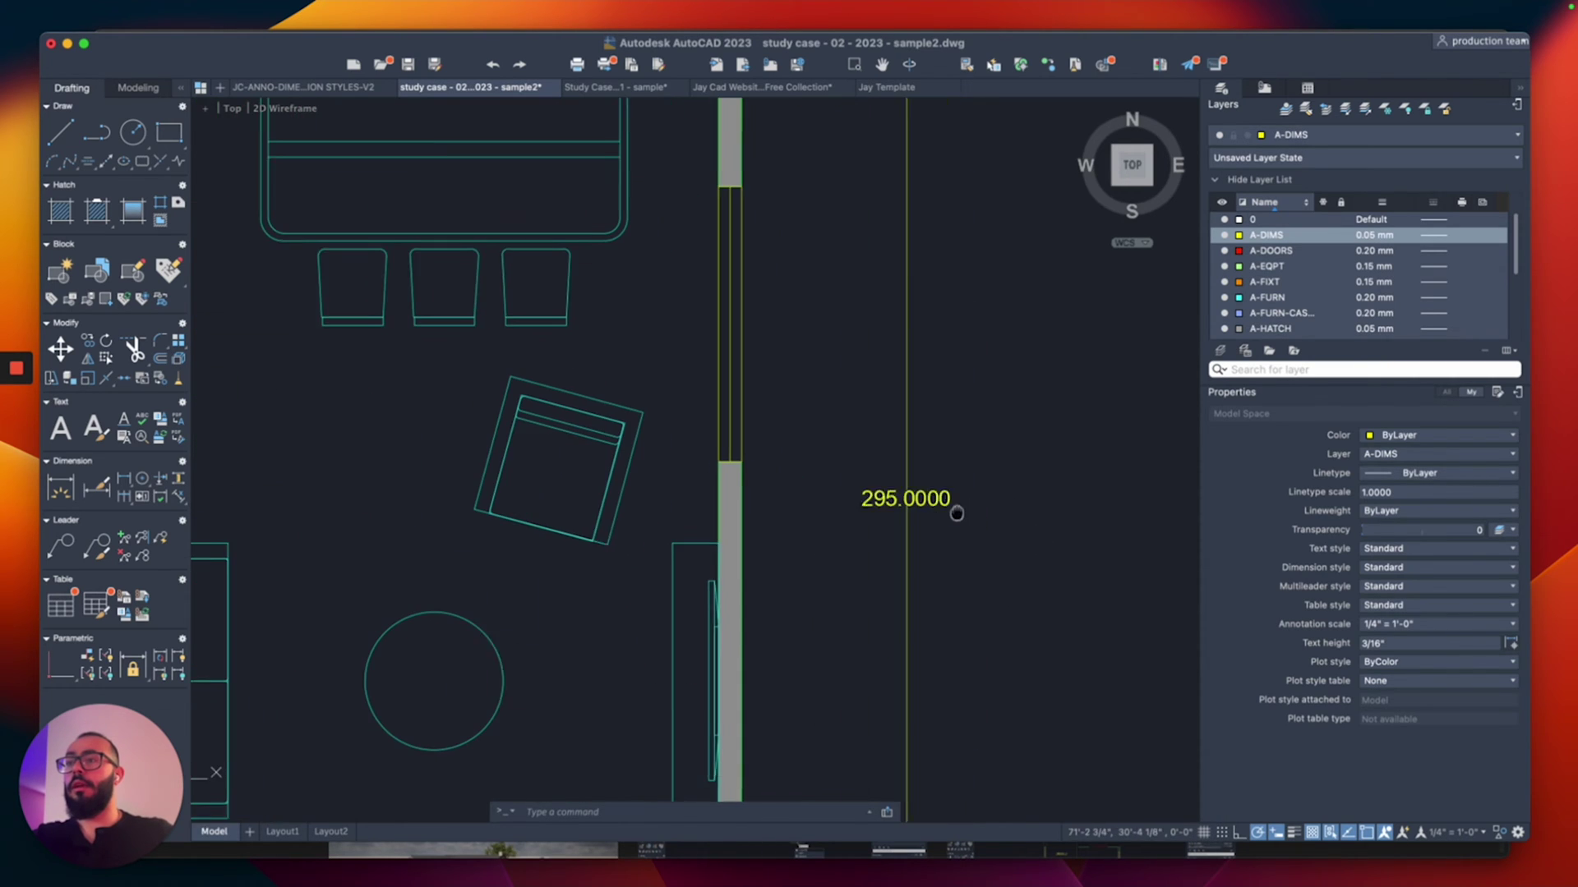
scroll(909, 521, down, 5)
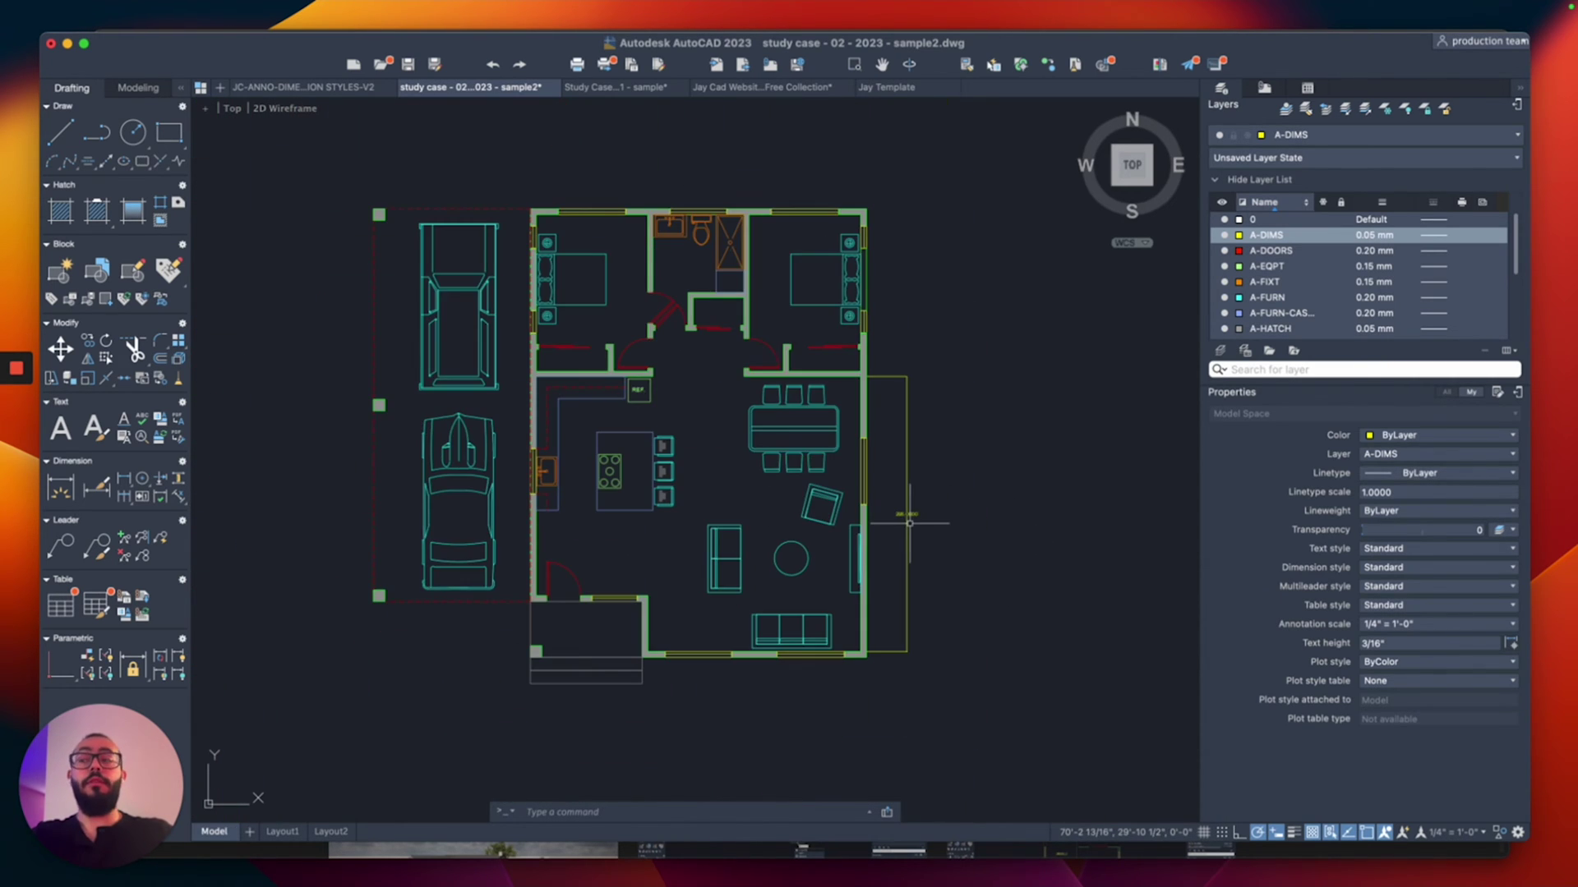
scroll(909, 518, up, 6)
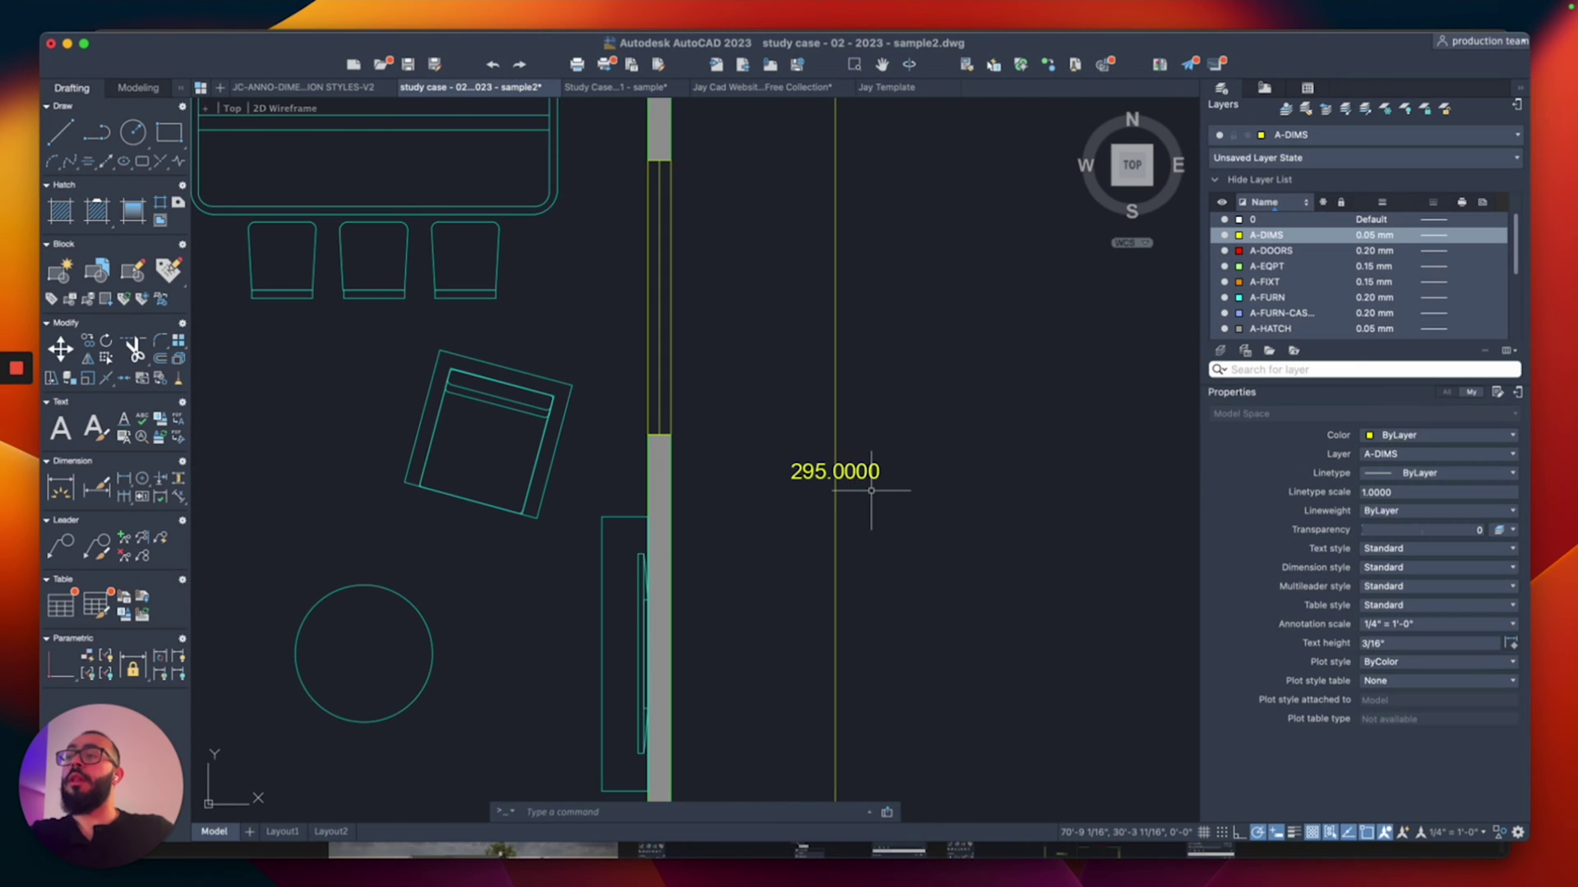
scroll(880, 510, up, 2)
scroll(880, 510, down, 2)
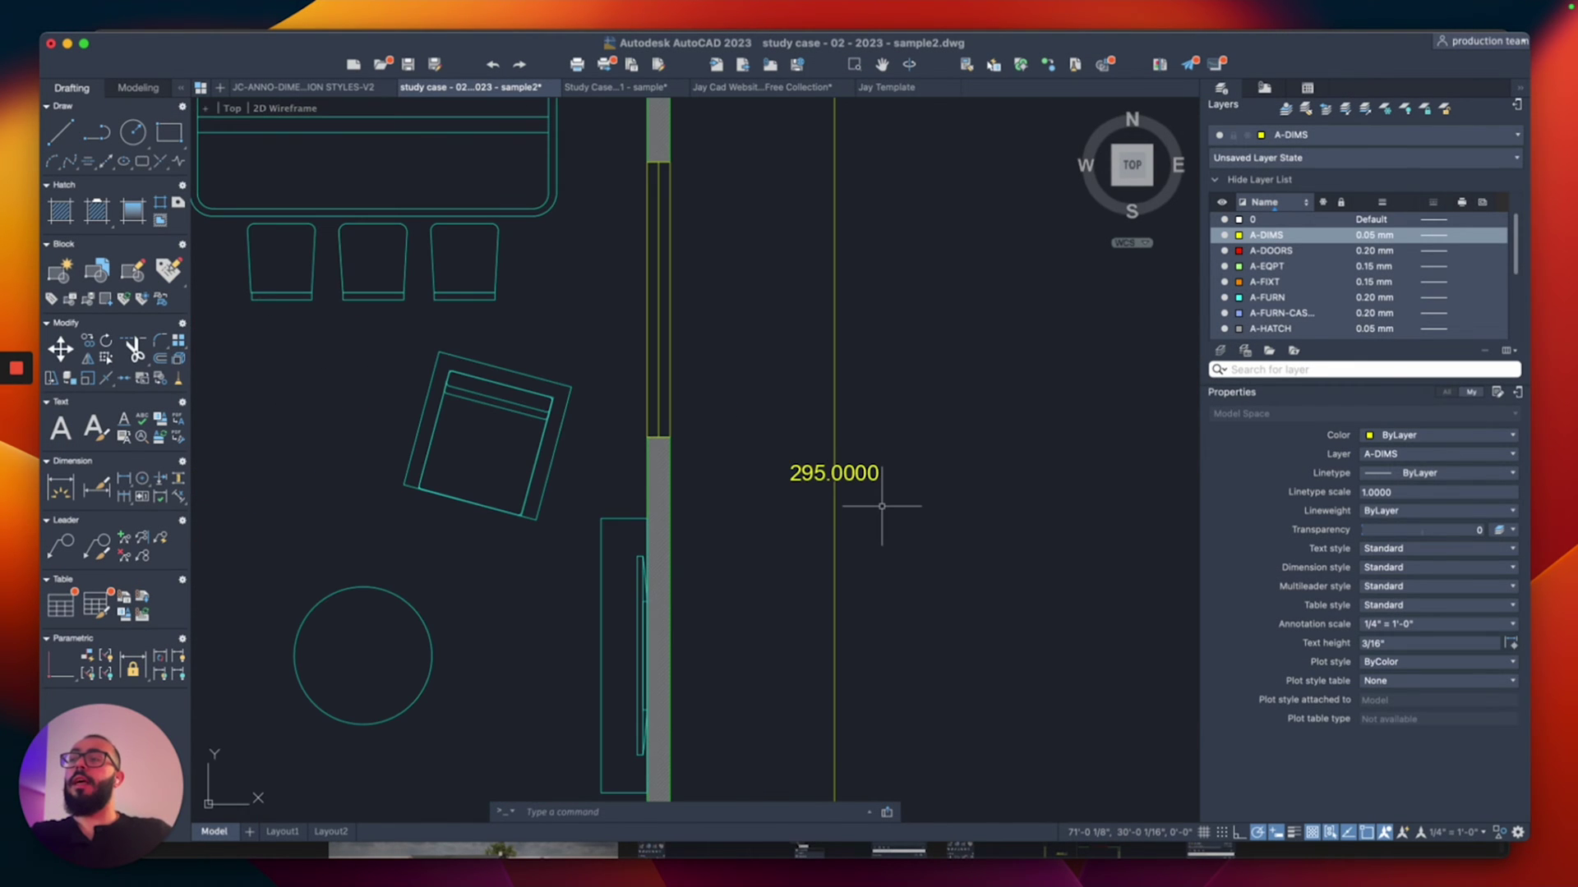
scroll(882, 506, down, 2)
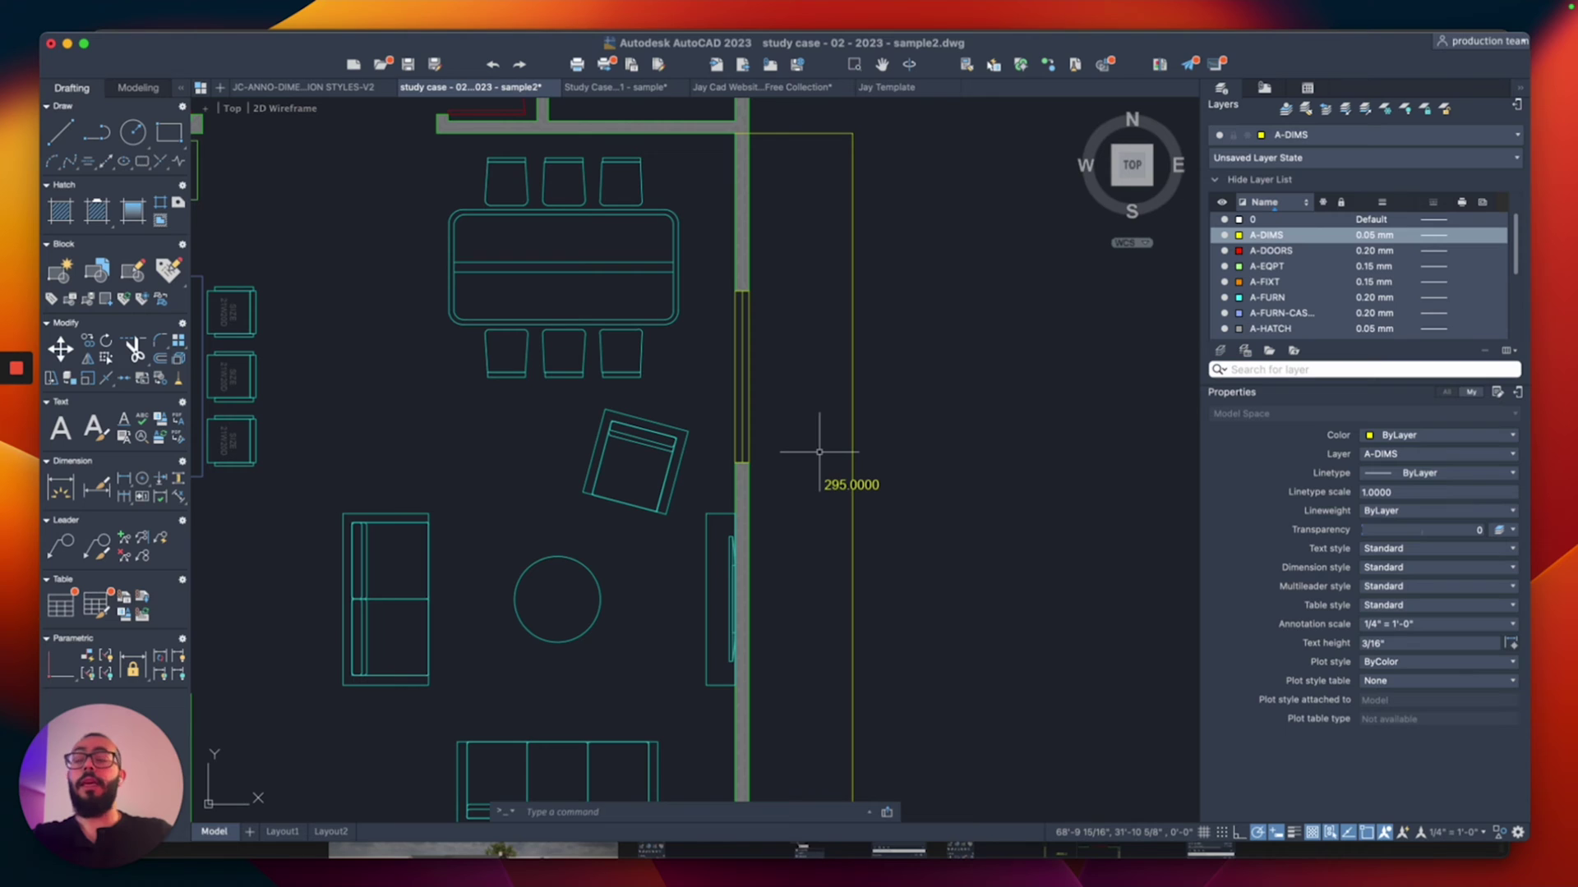
scroll(819, 451, up, 2)
scroll(820, 451, up, 1)
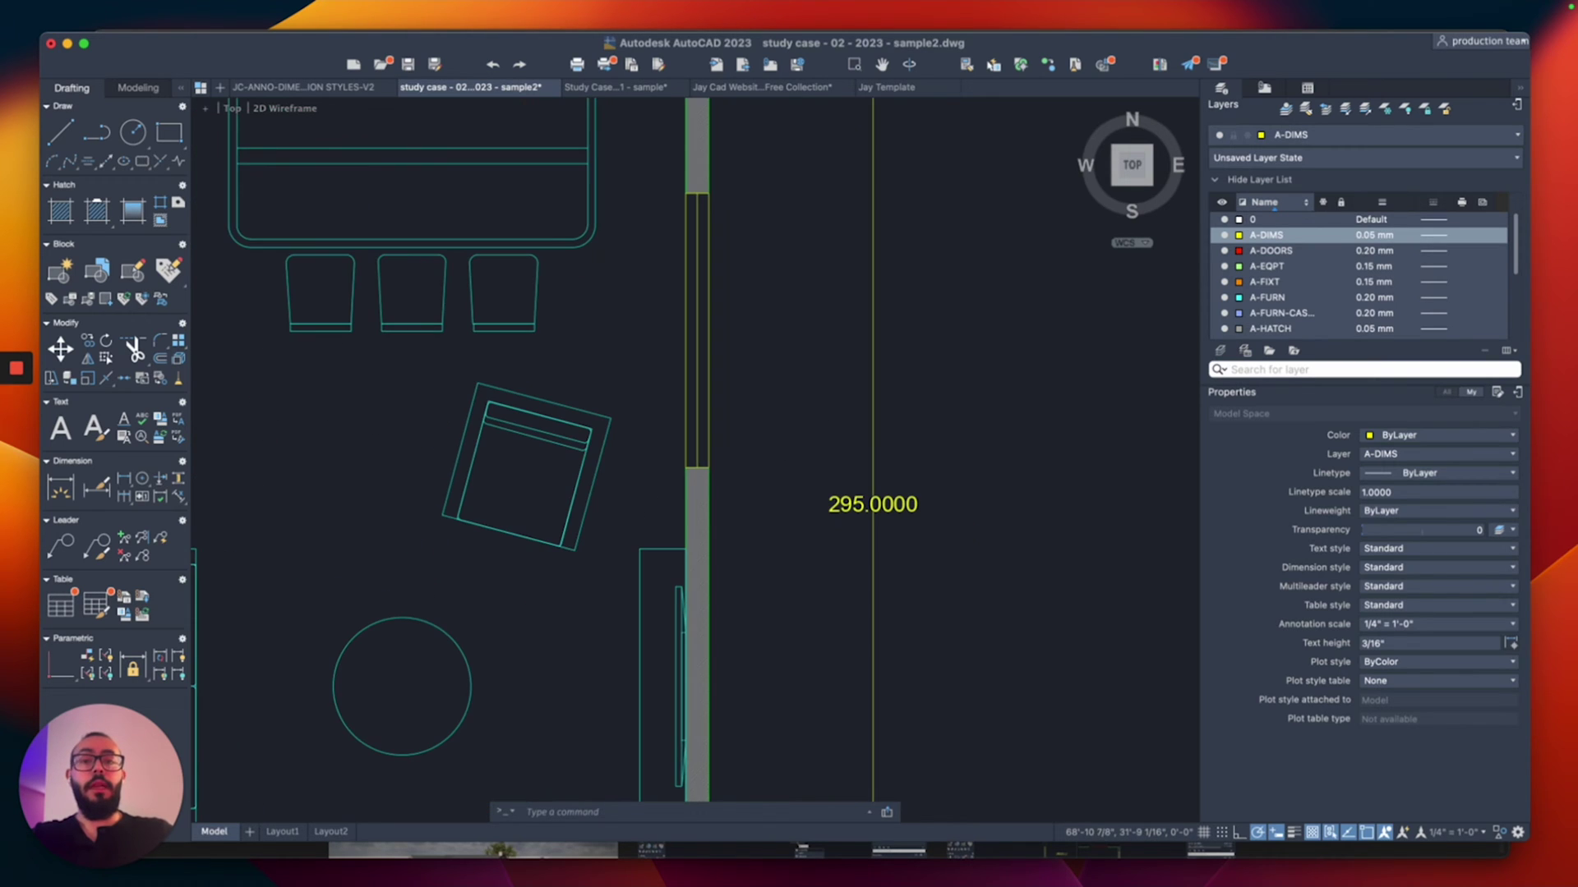
scroll(831, 451, down, 4)
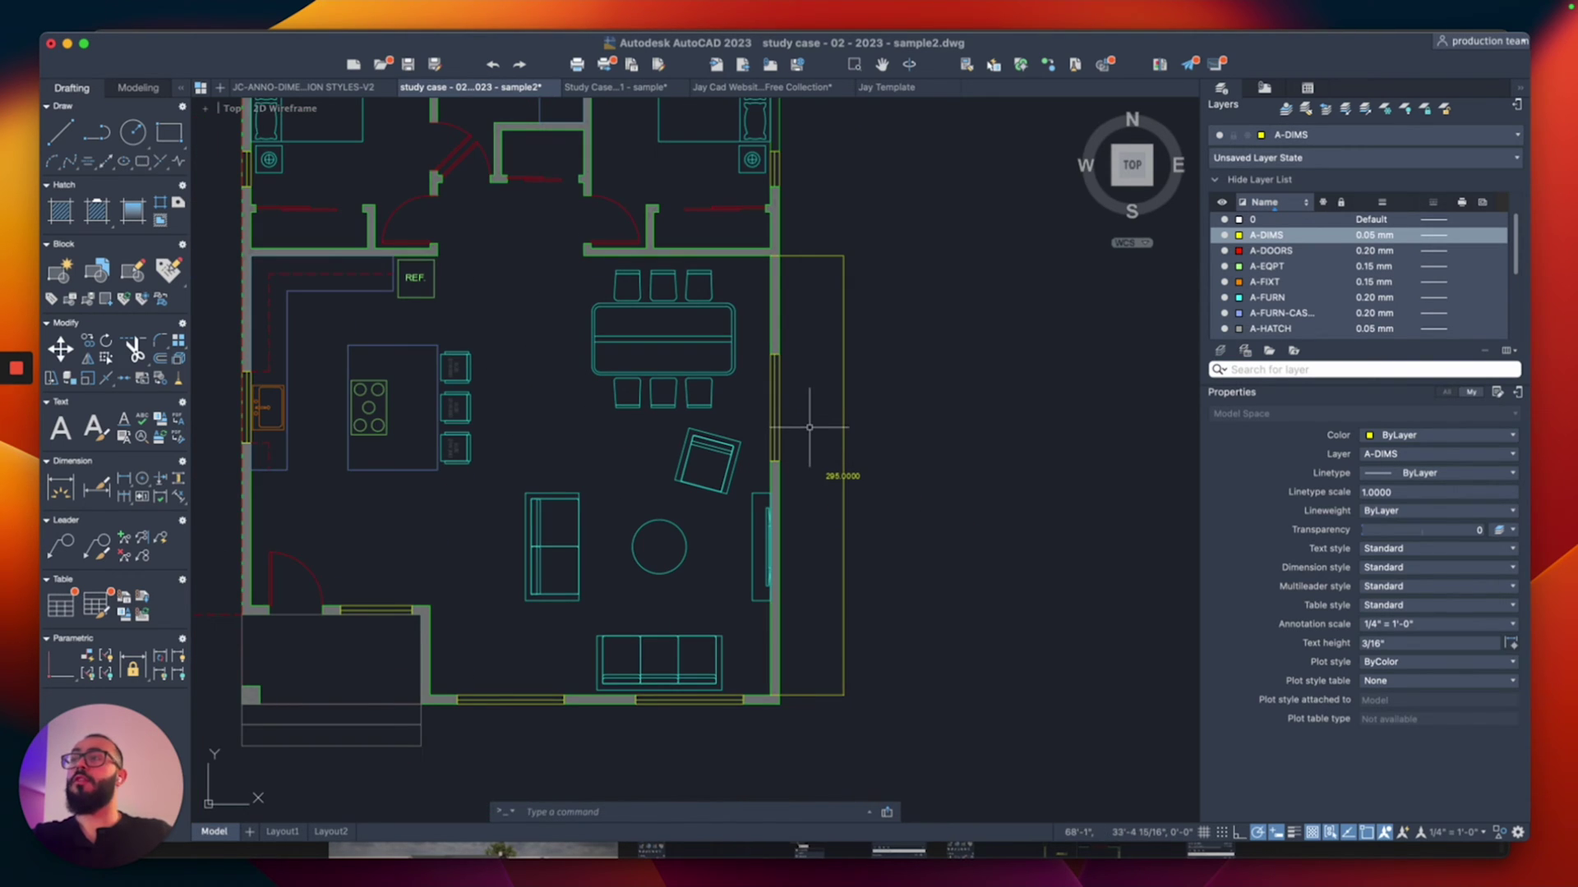
middle_drag(844, 428, 894, 439)
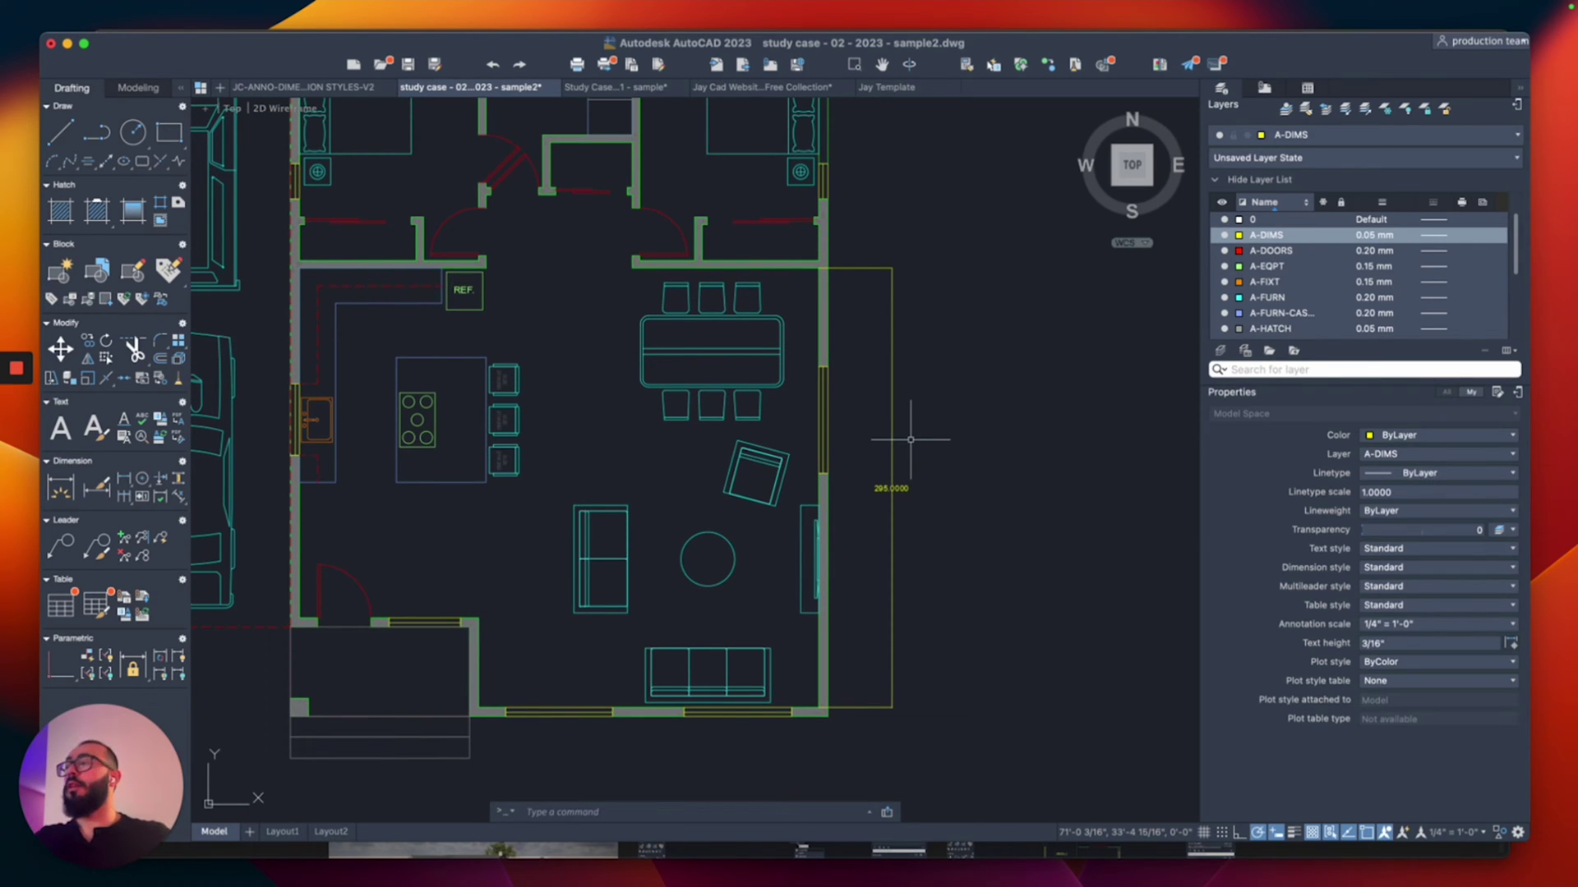
- Switch the Standard style's primary units to Architectural at 1/16" precision so the dimension reads 24'-7"
text(dimsty)
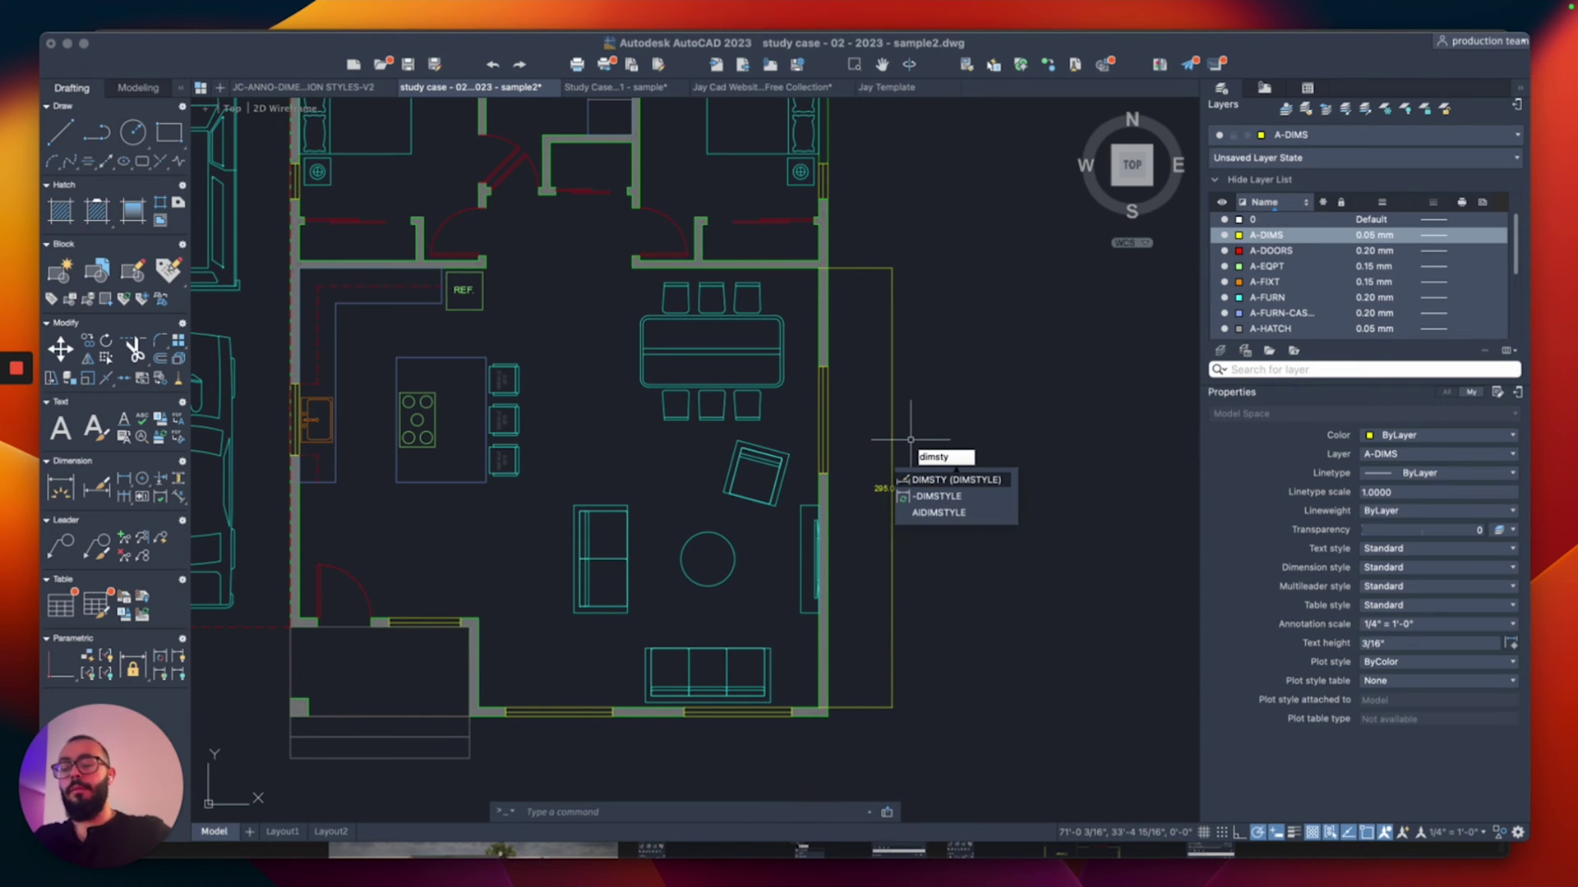
key(Return)
click(596, 543)
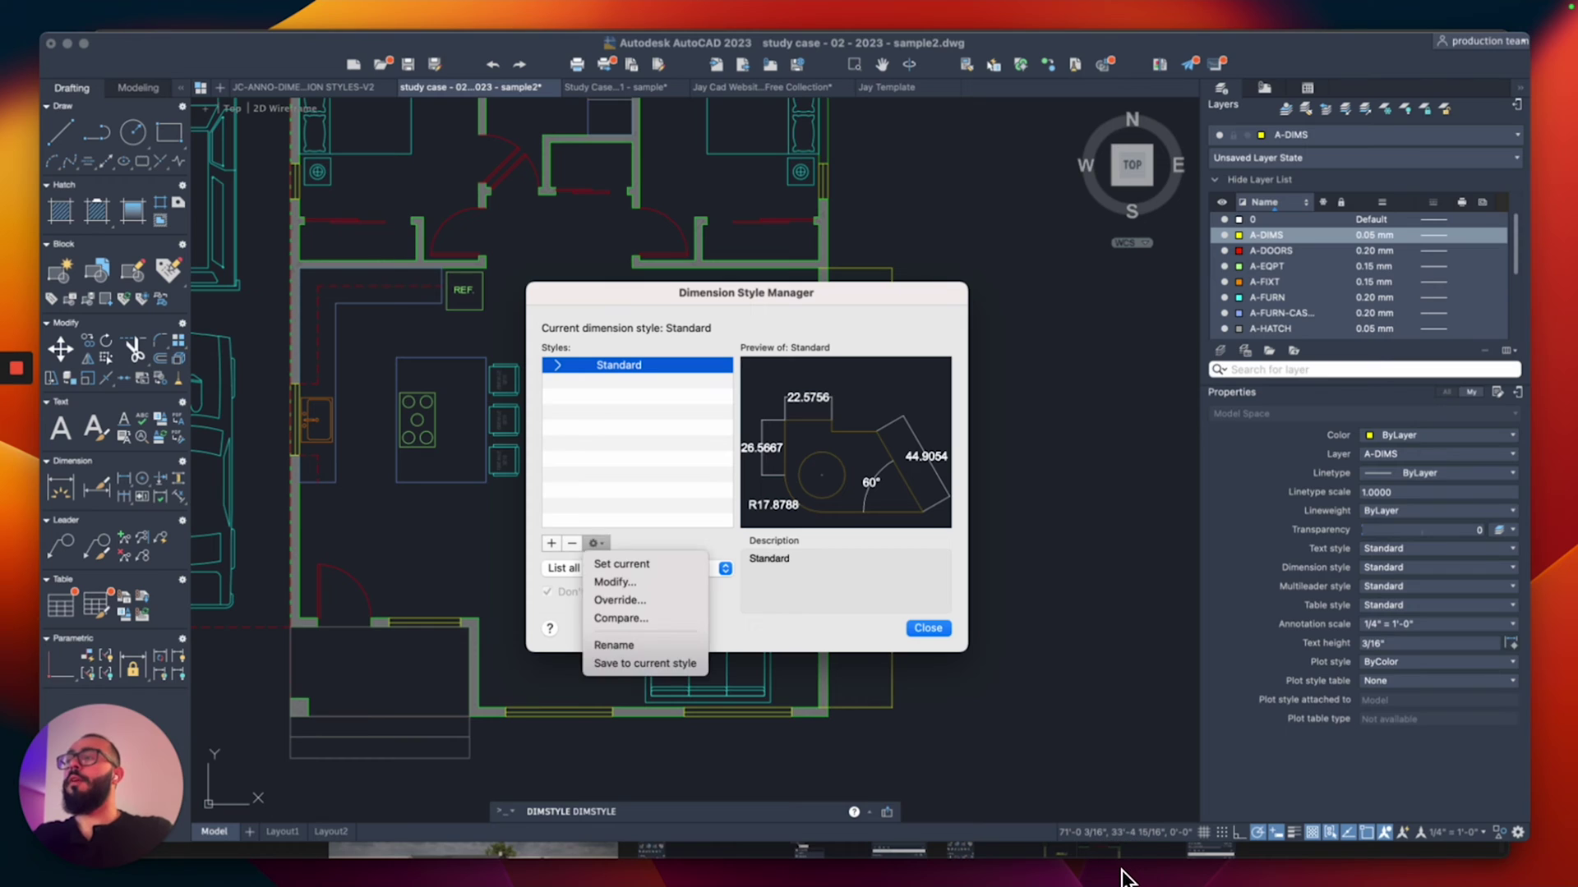
click(620, 585)
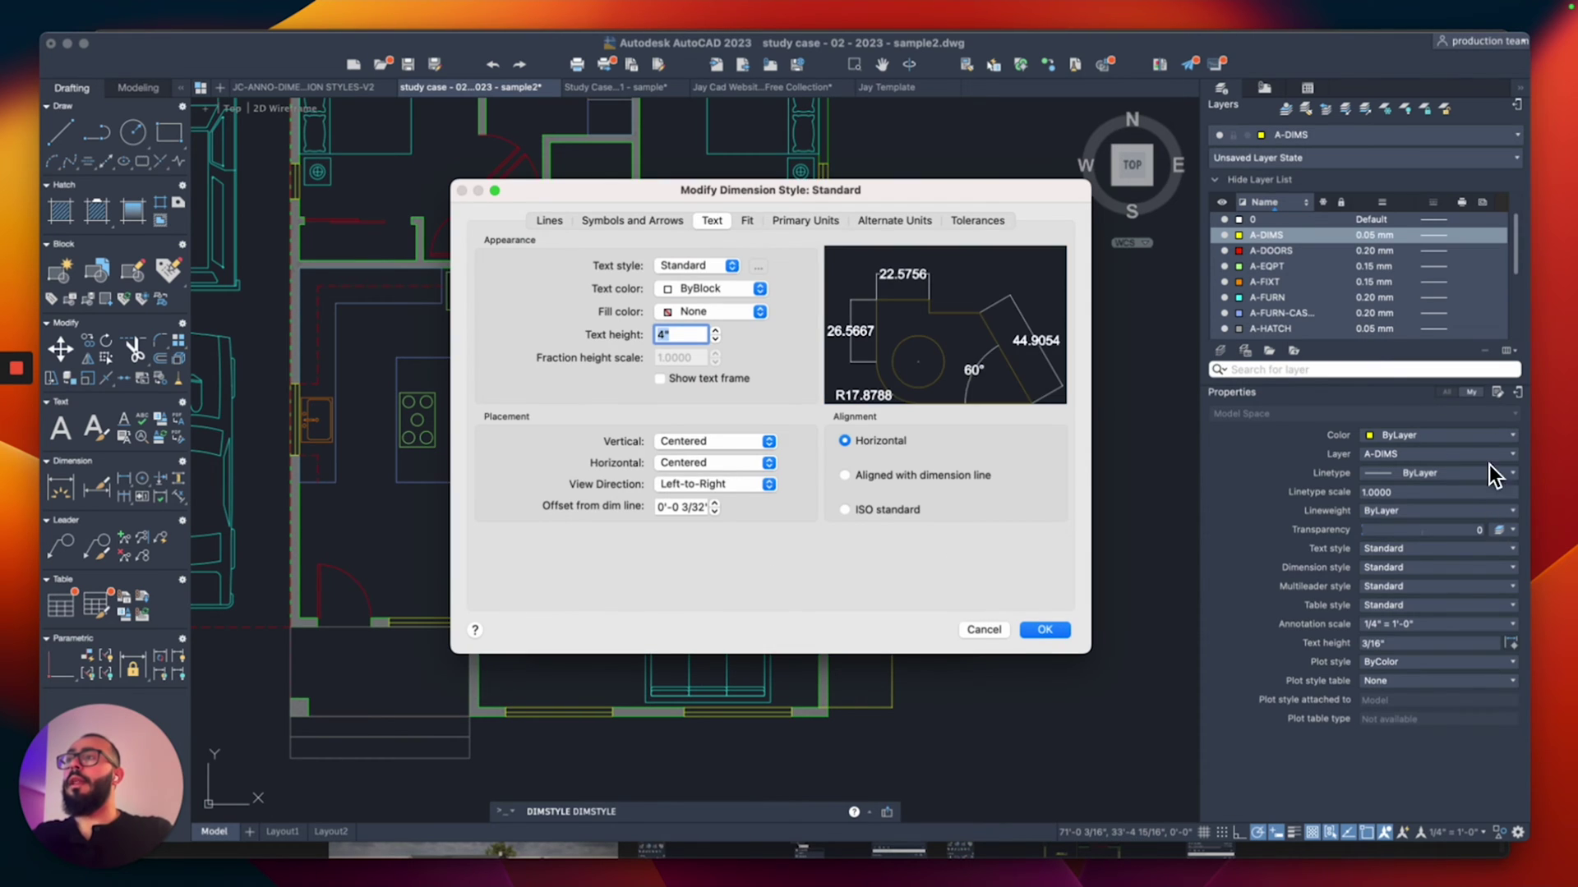
click(804, 222)
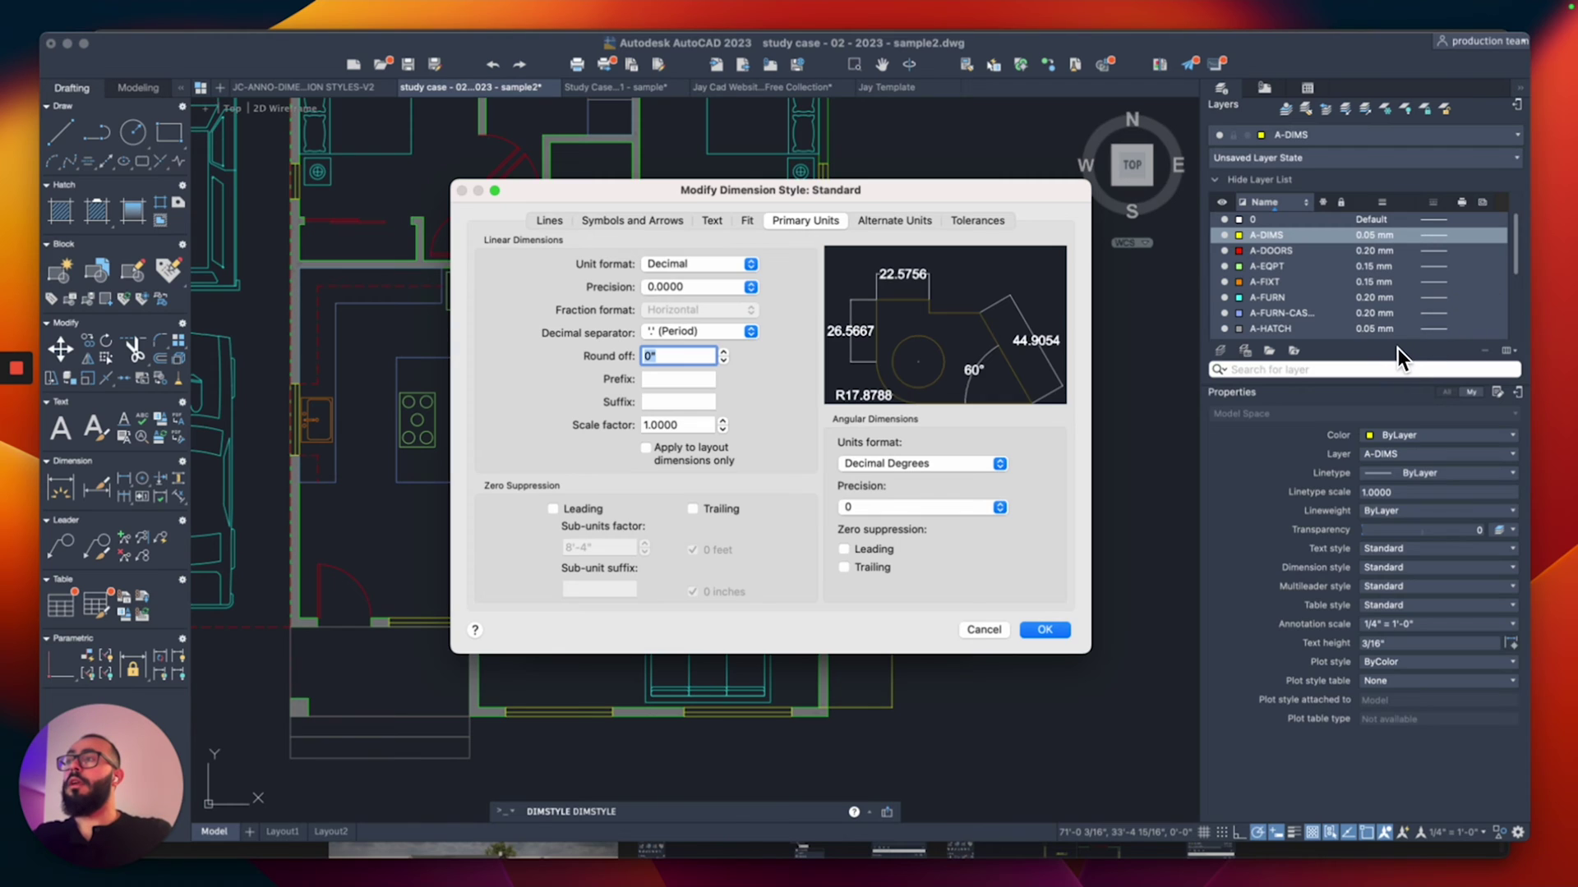
key(Down)
key(Down)
key(Return)
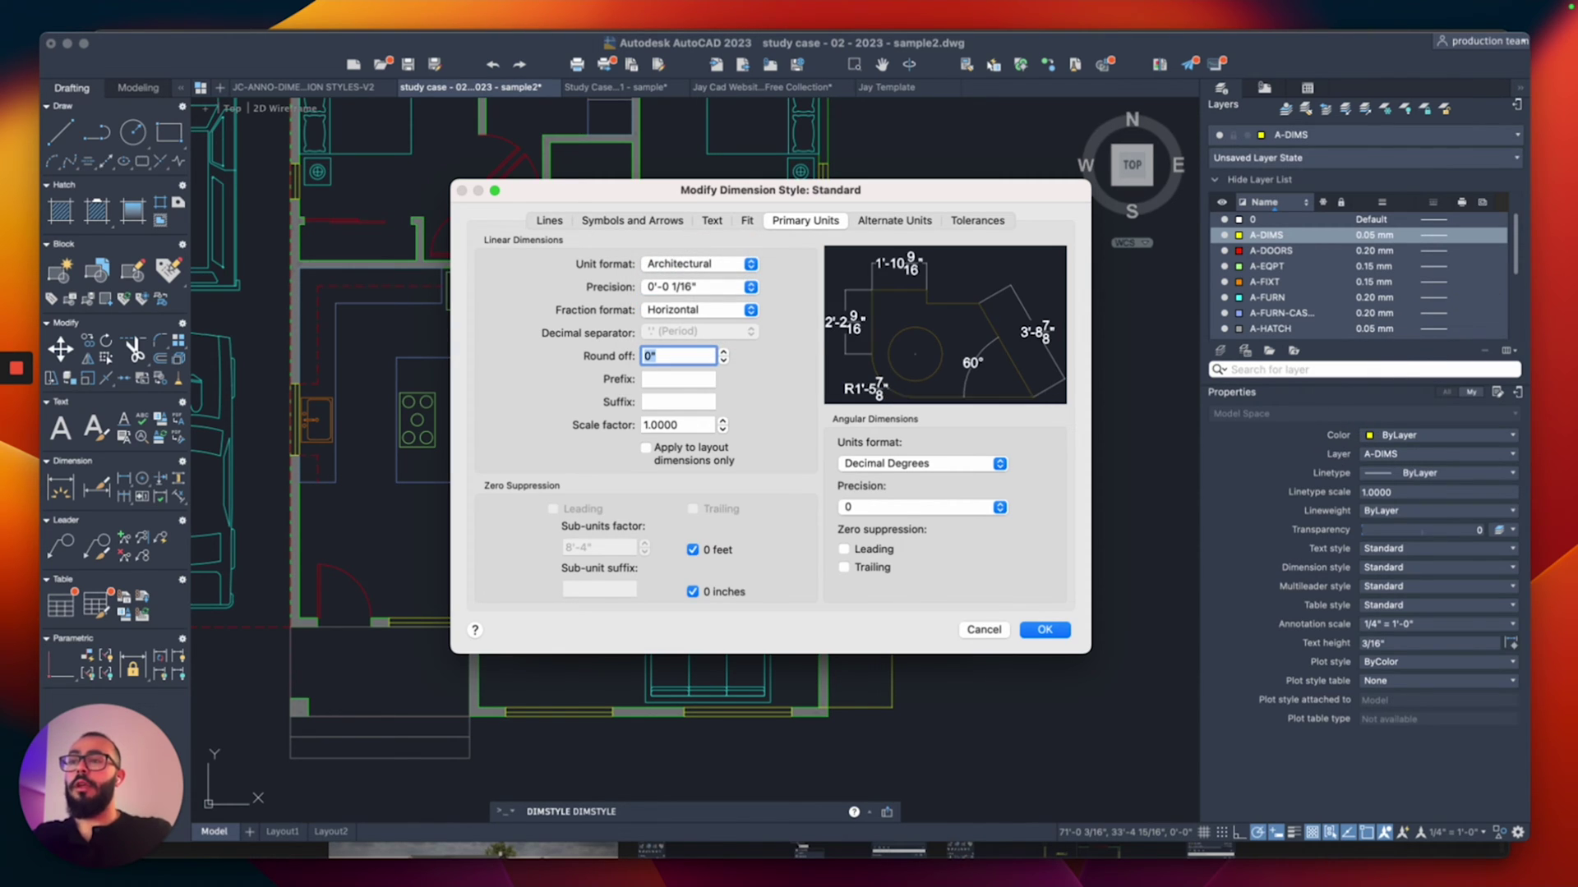
key(Return)
key(Return)
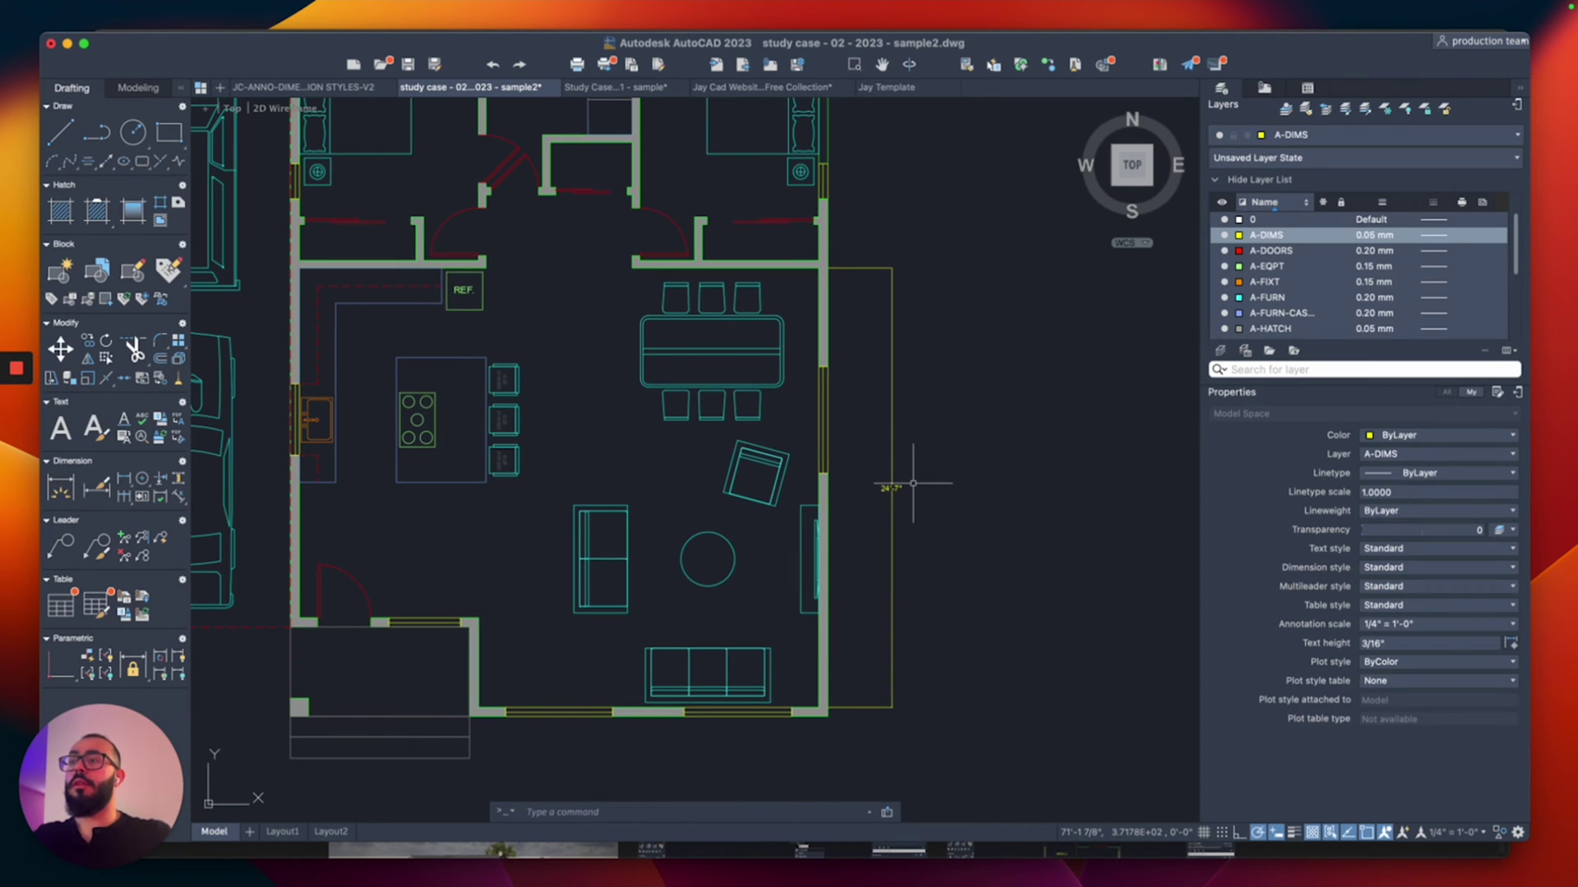
- Move the 24'-7" dimension's lower extension-line grip to the outer face of the bottom-right wall corner
scroll(912, 483, up, 4)
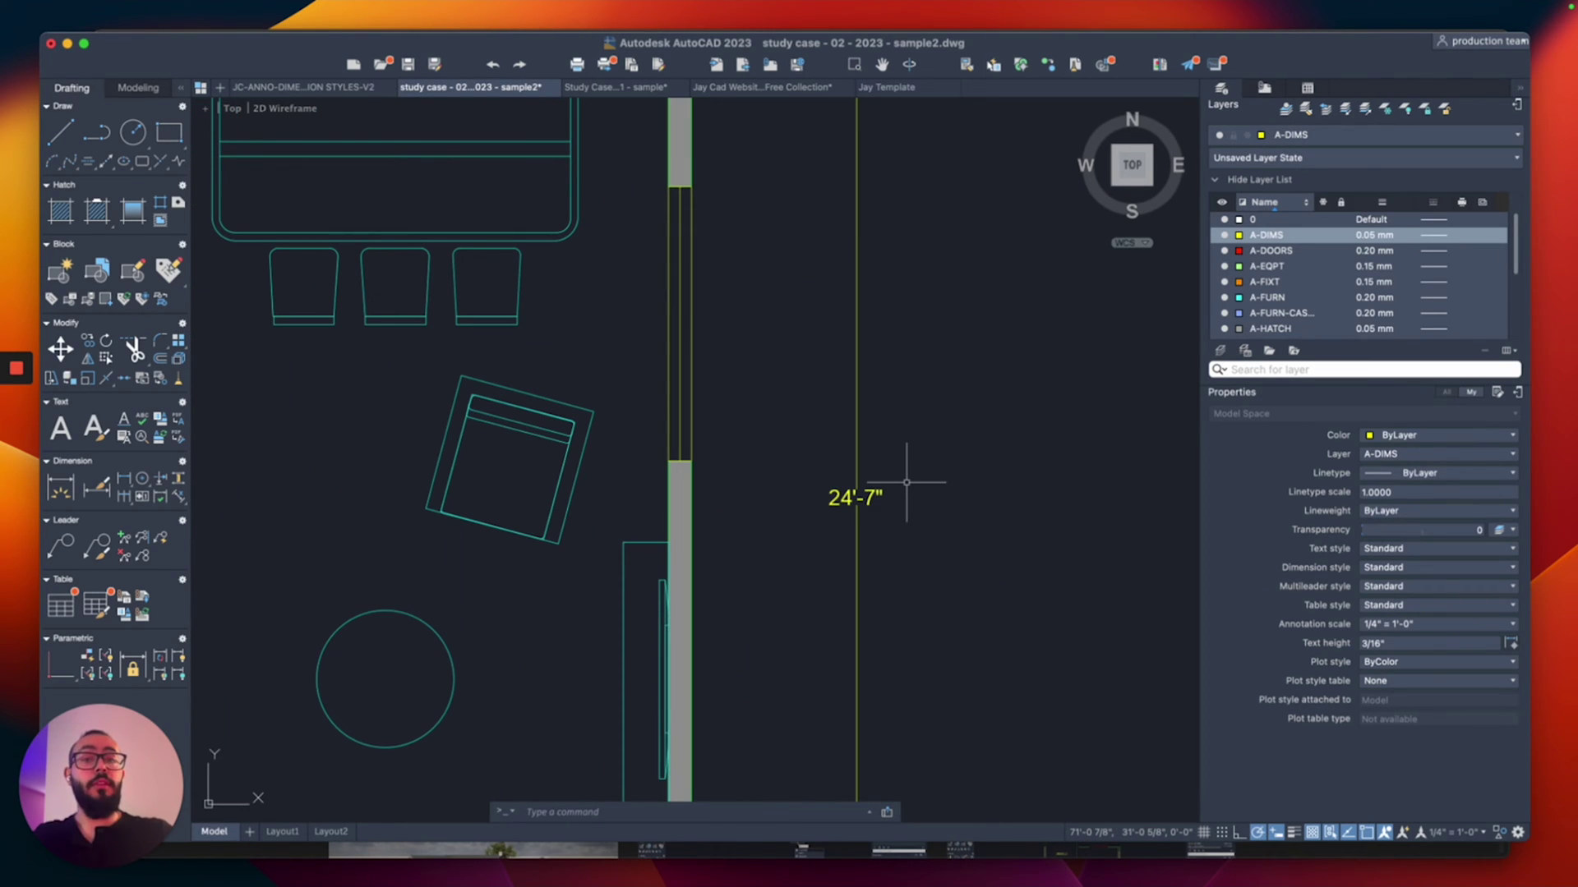
scroll(906, 482, down, 4)
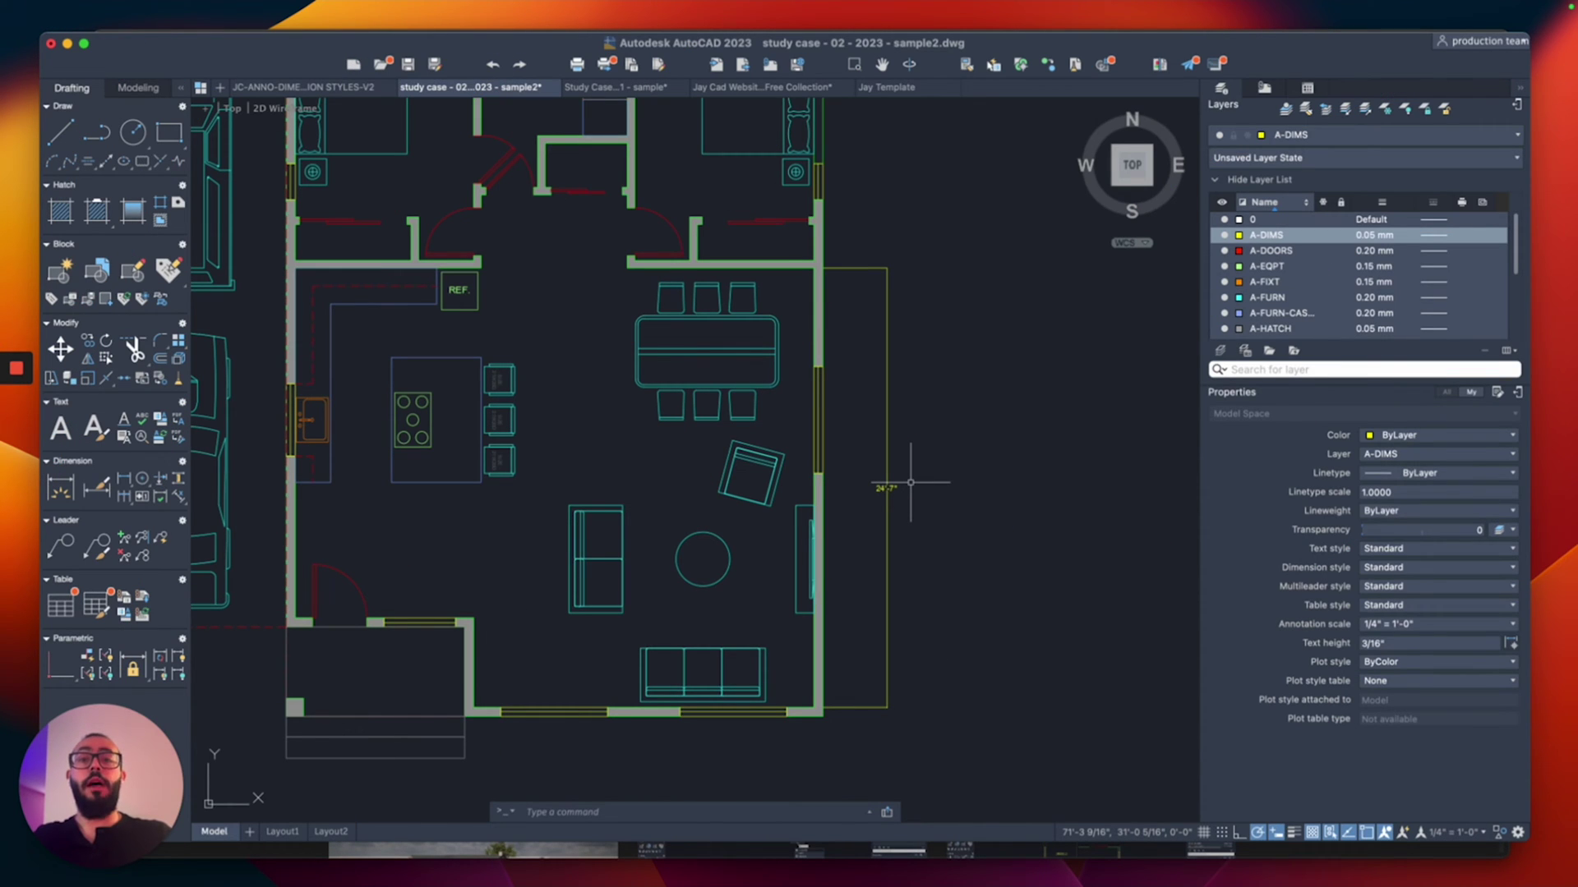
scroll(903, 263, up, 5)
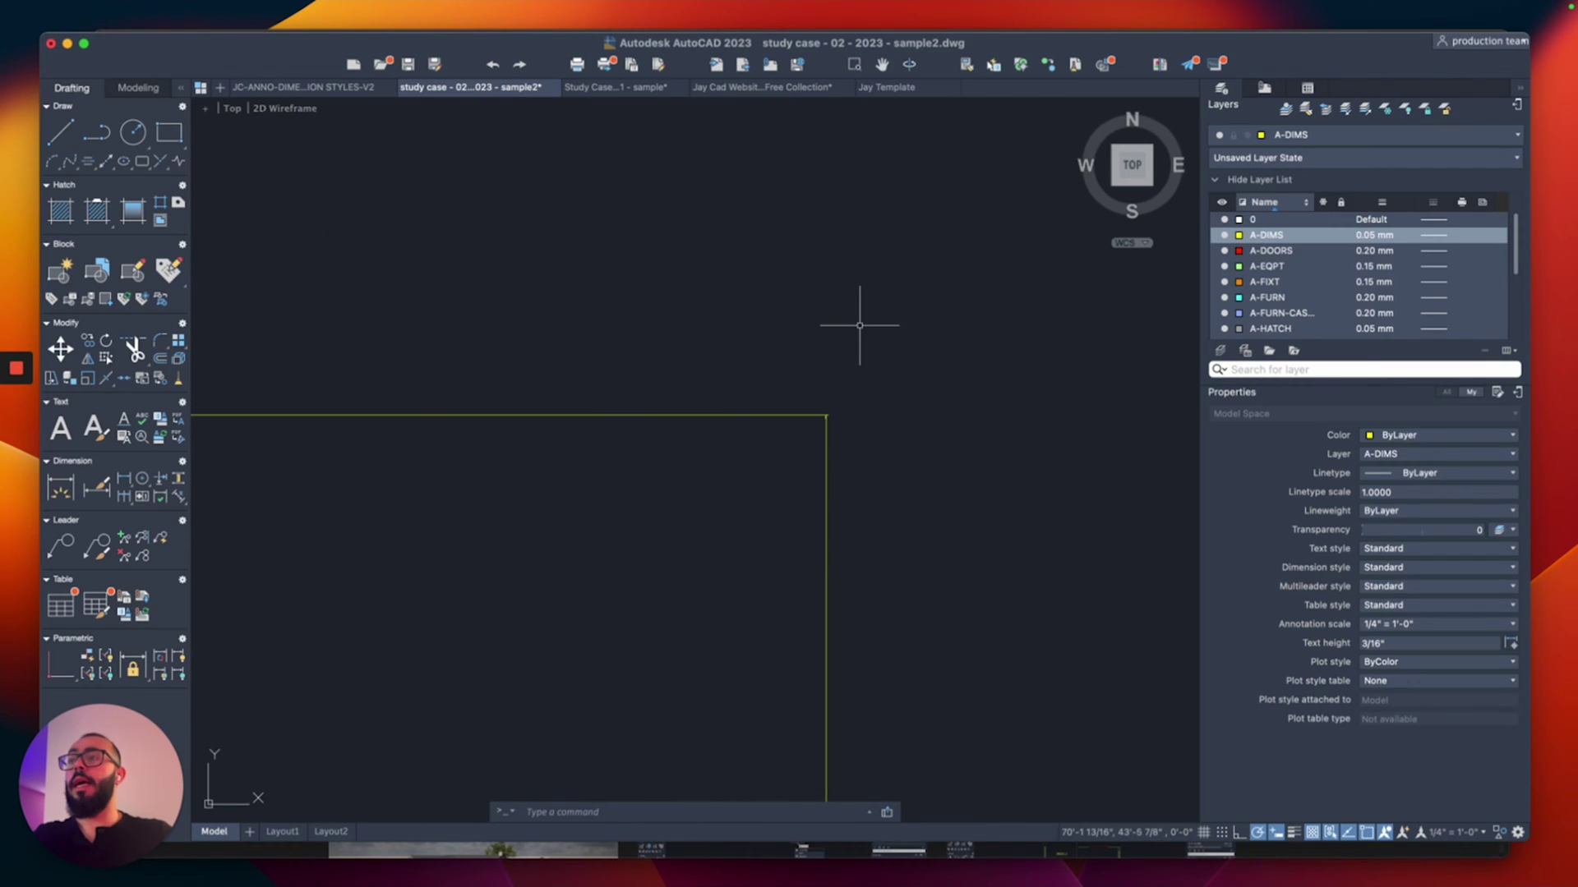
scroll(813, 497, up, 1)
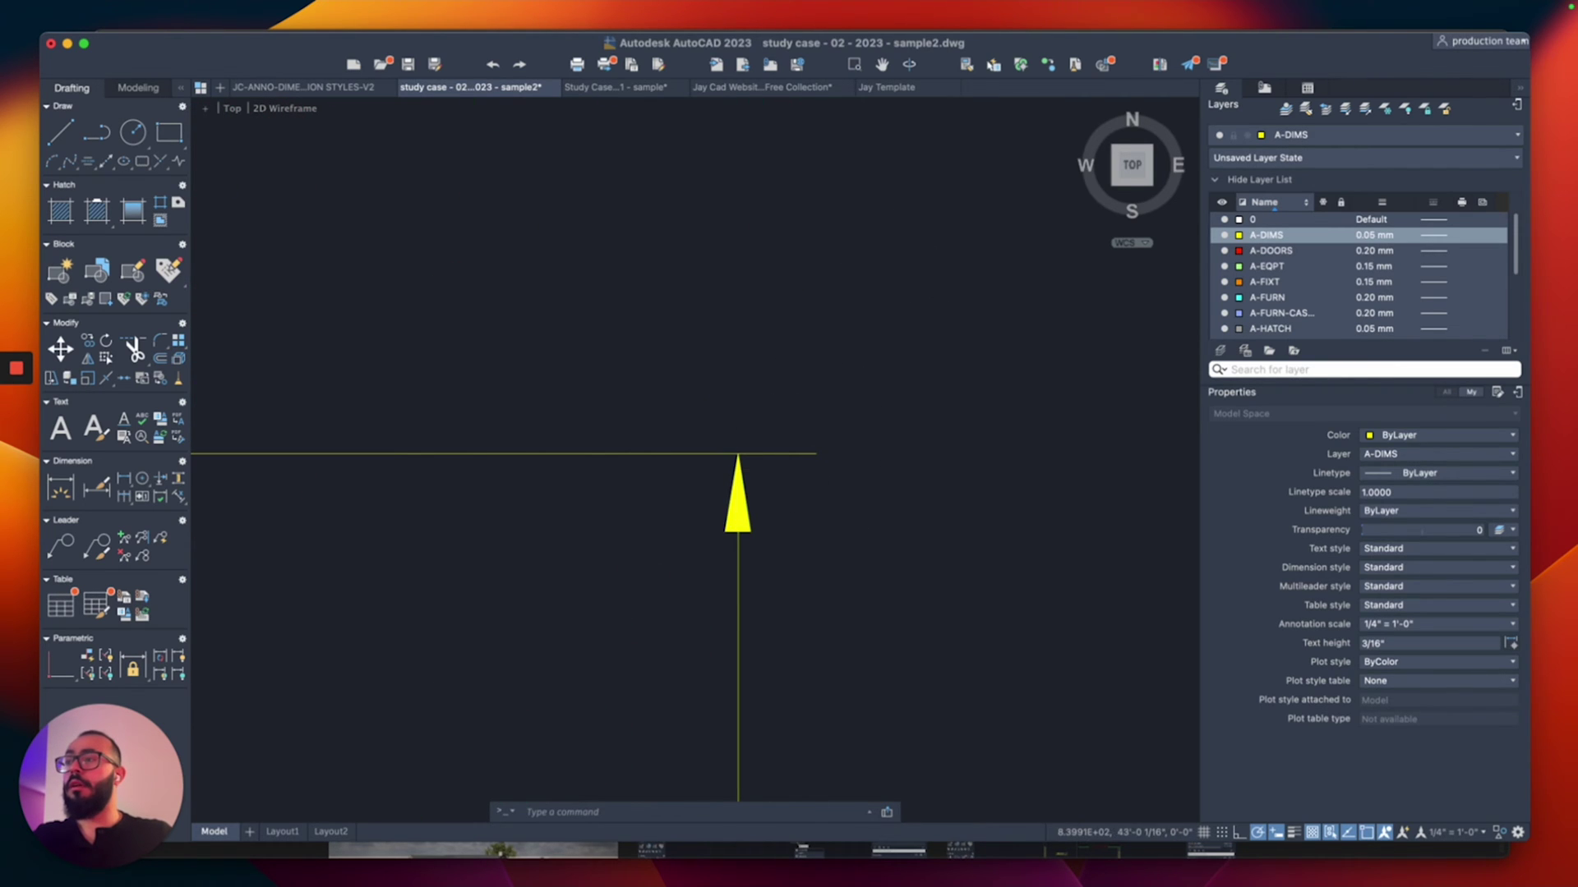
scroll(832, 588, down, 6)
scroll(806, 588, down, 1)
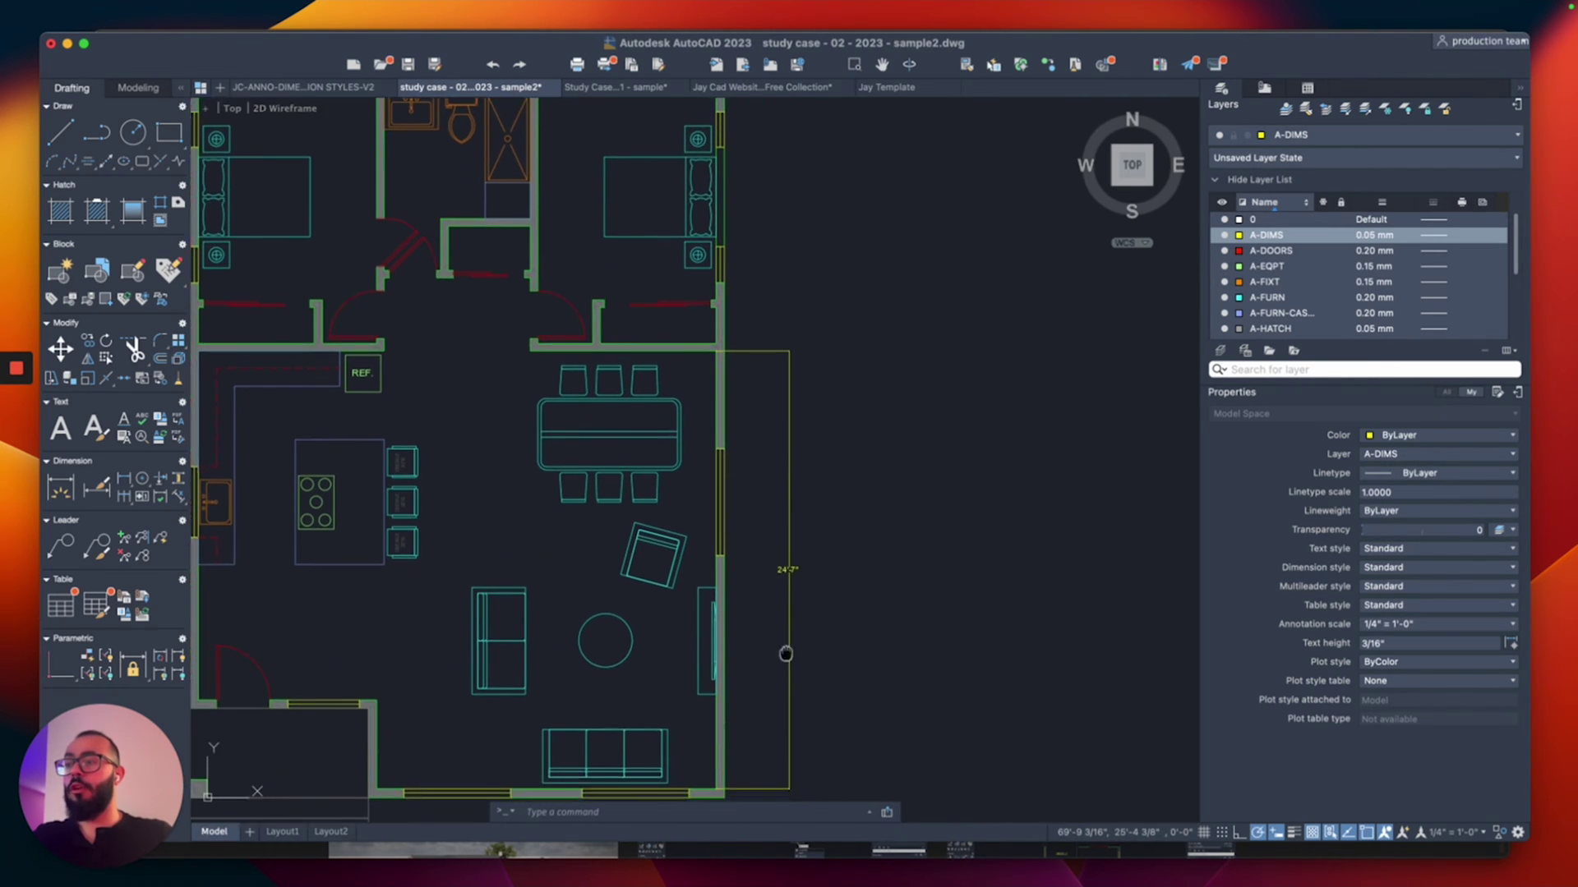
scroll(781, 652, up, 10)
click(803, 598)
click(743, 694)
scroll(744, 695, up, 3)
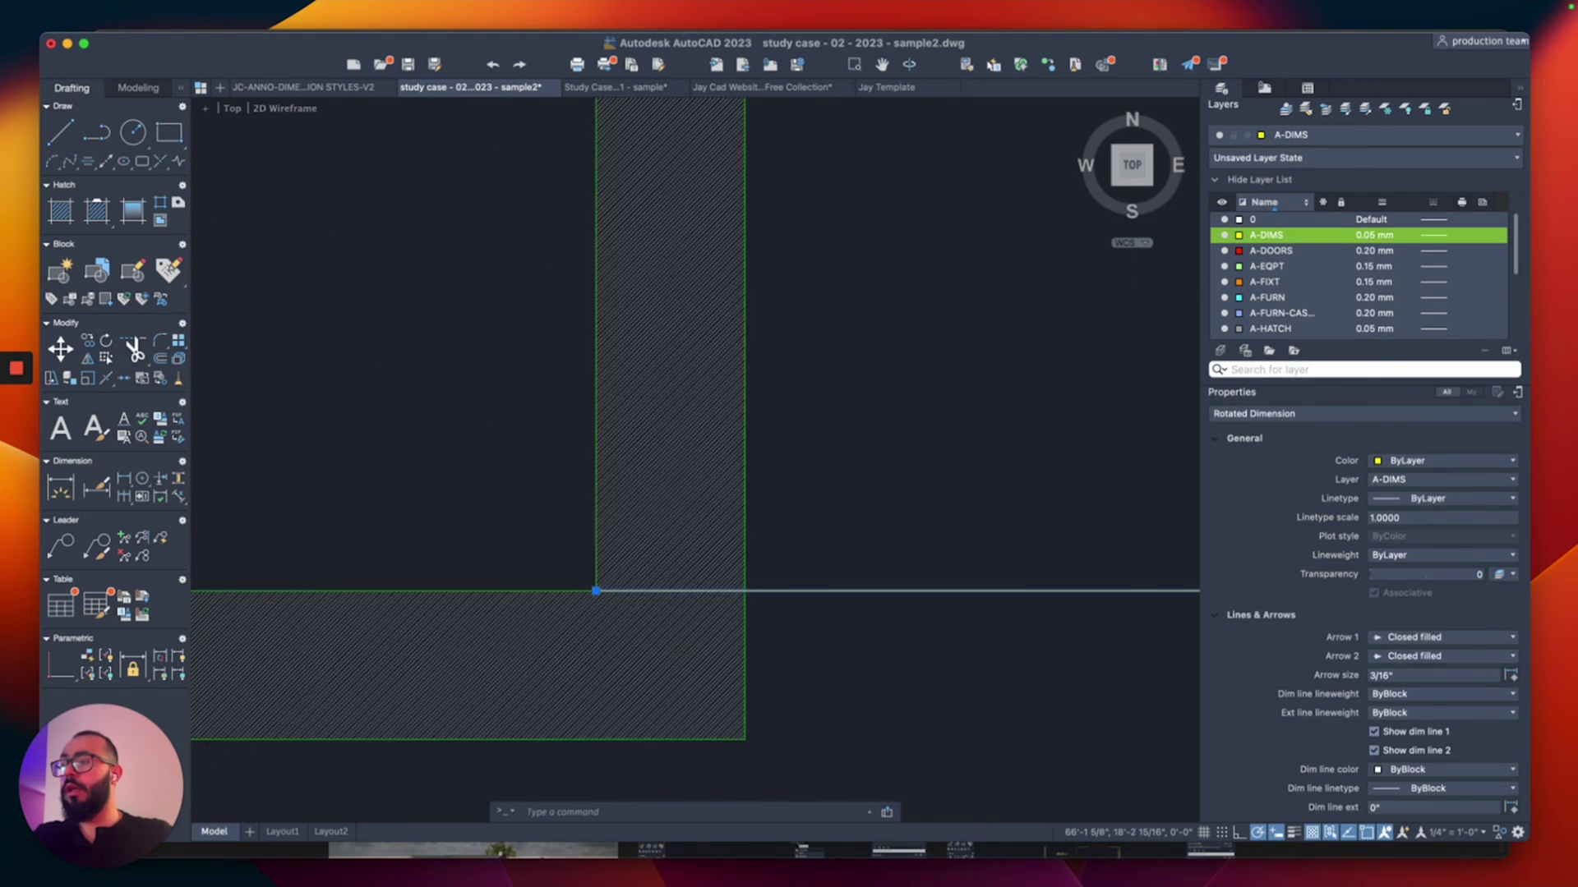
click(595, 590)
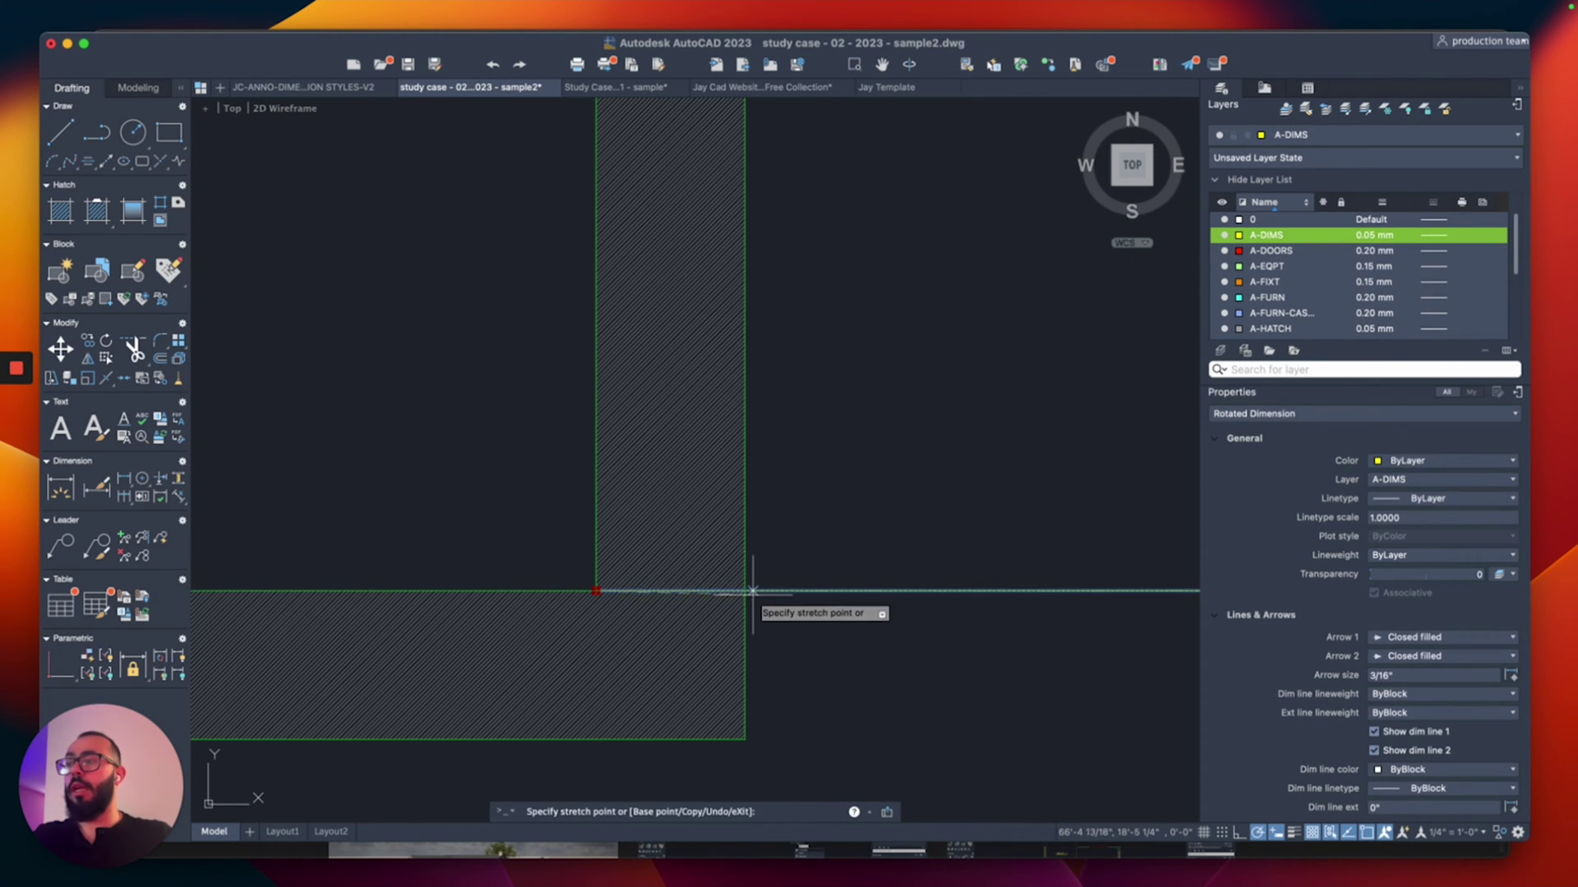
click(745, 590)
scroll(745, 590, up, 4)
key(Escape)
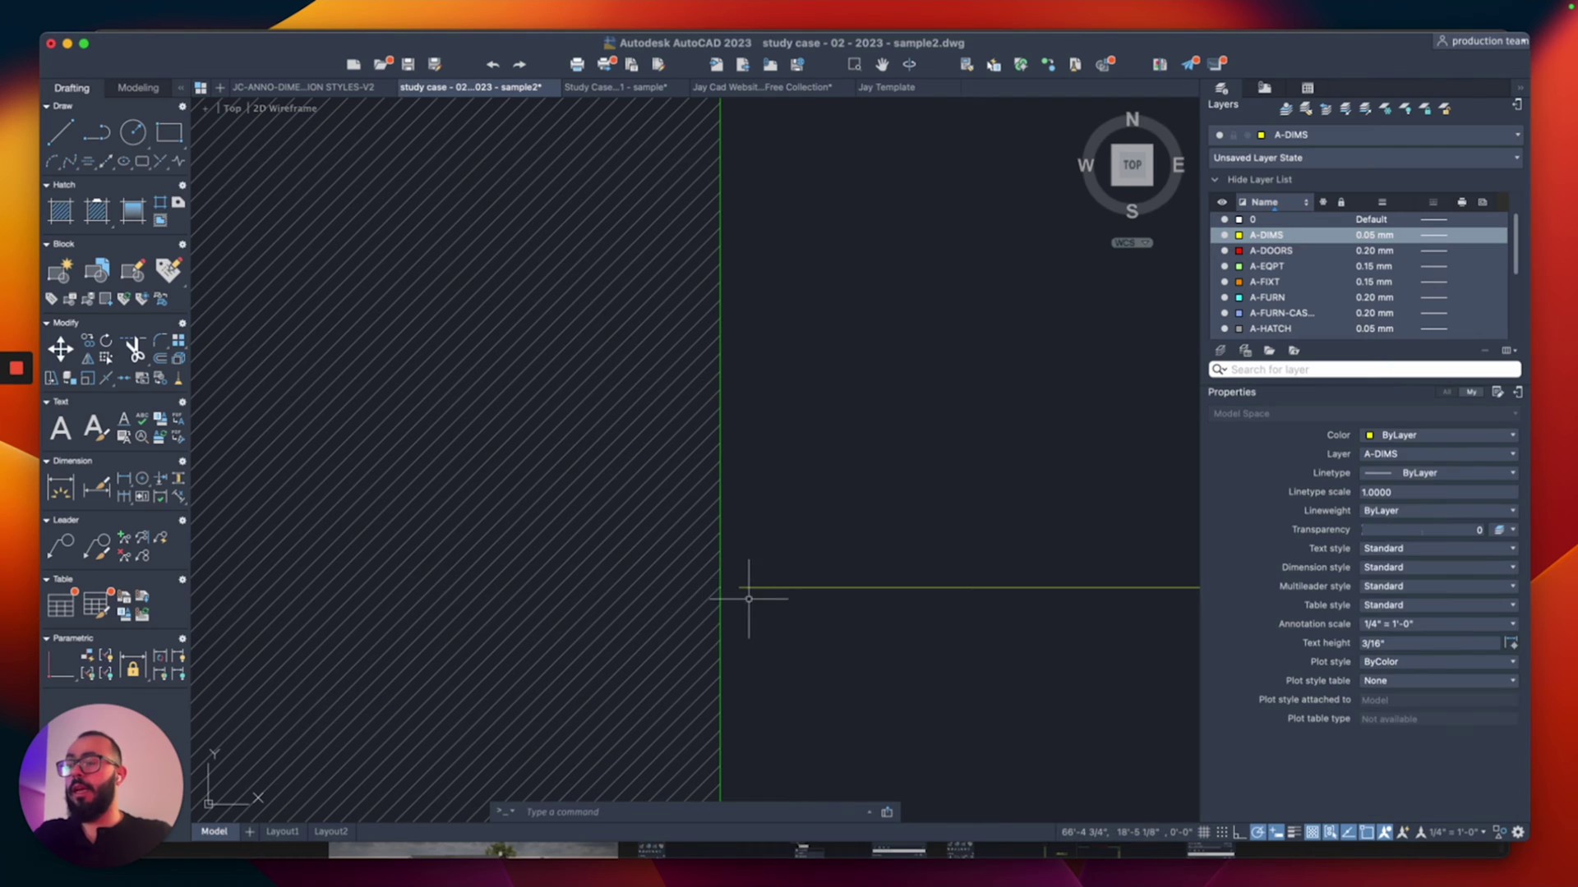
scroll(715, 563, up, 4)
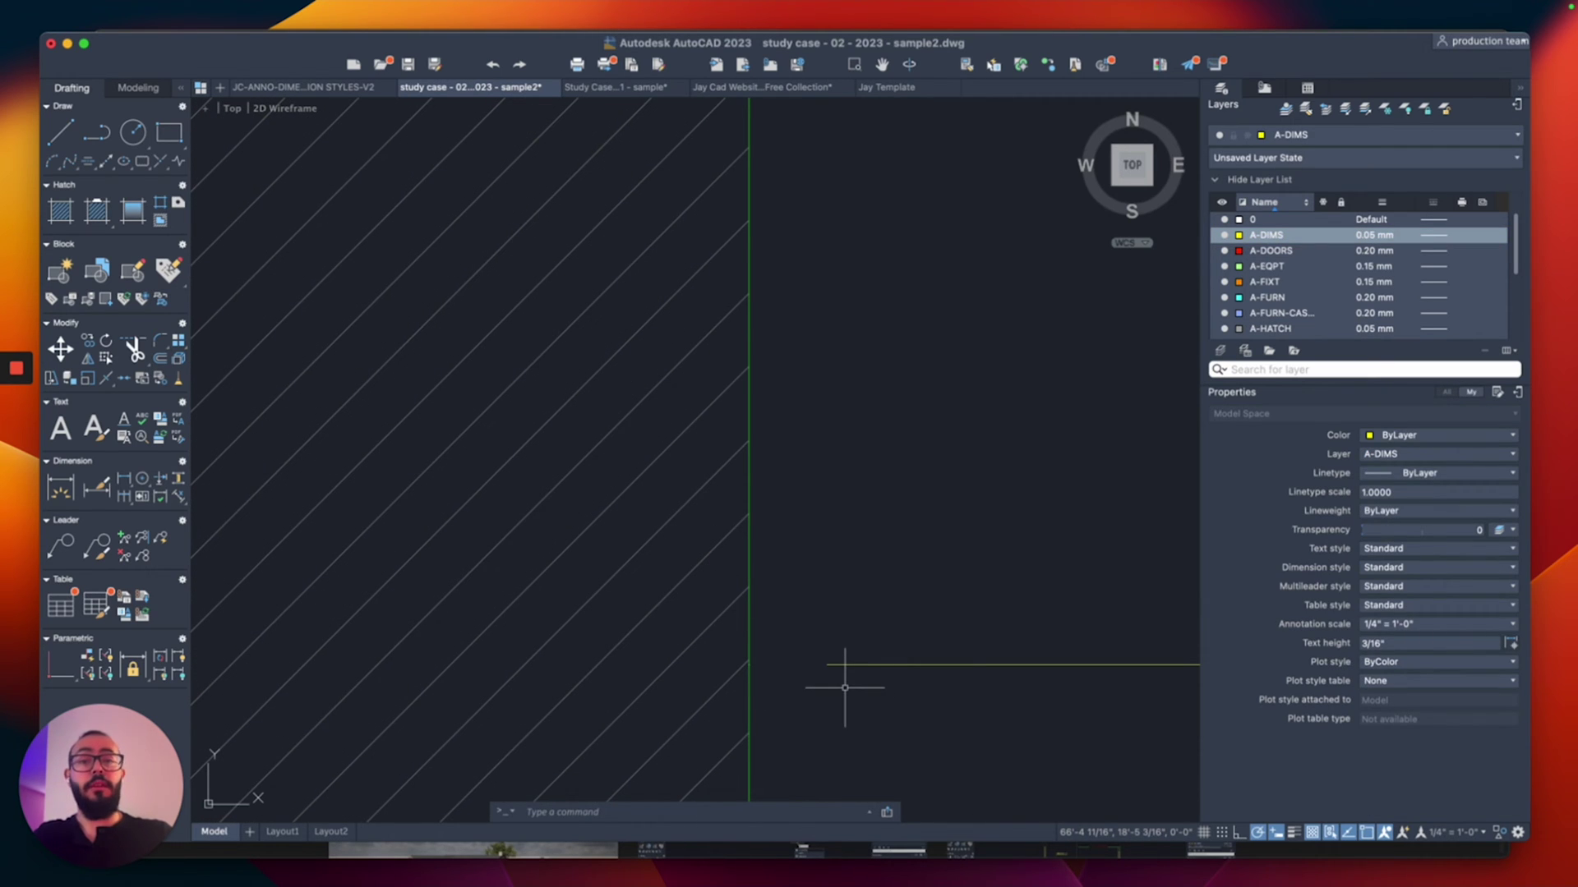
scroll(845, 688, down, 8)
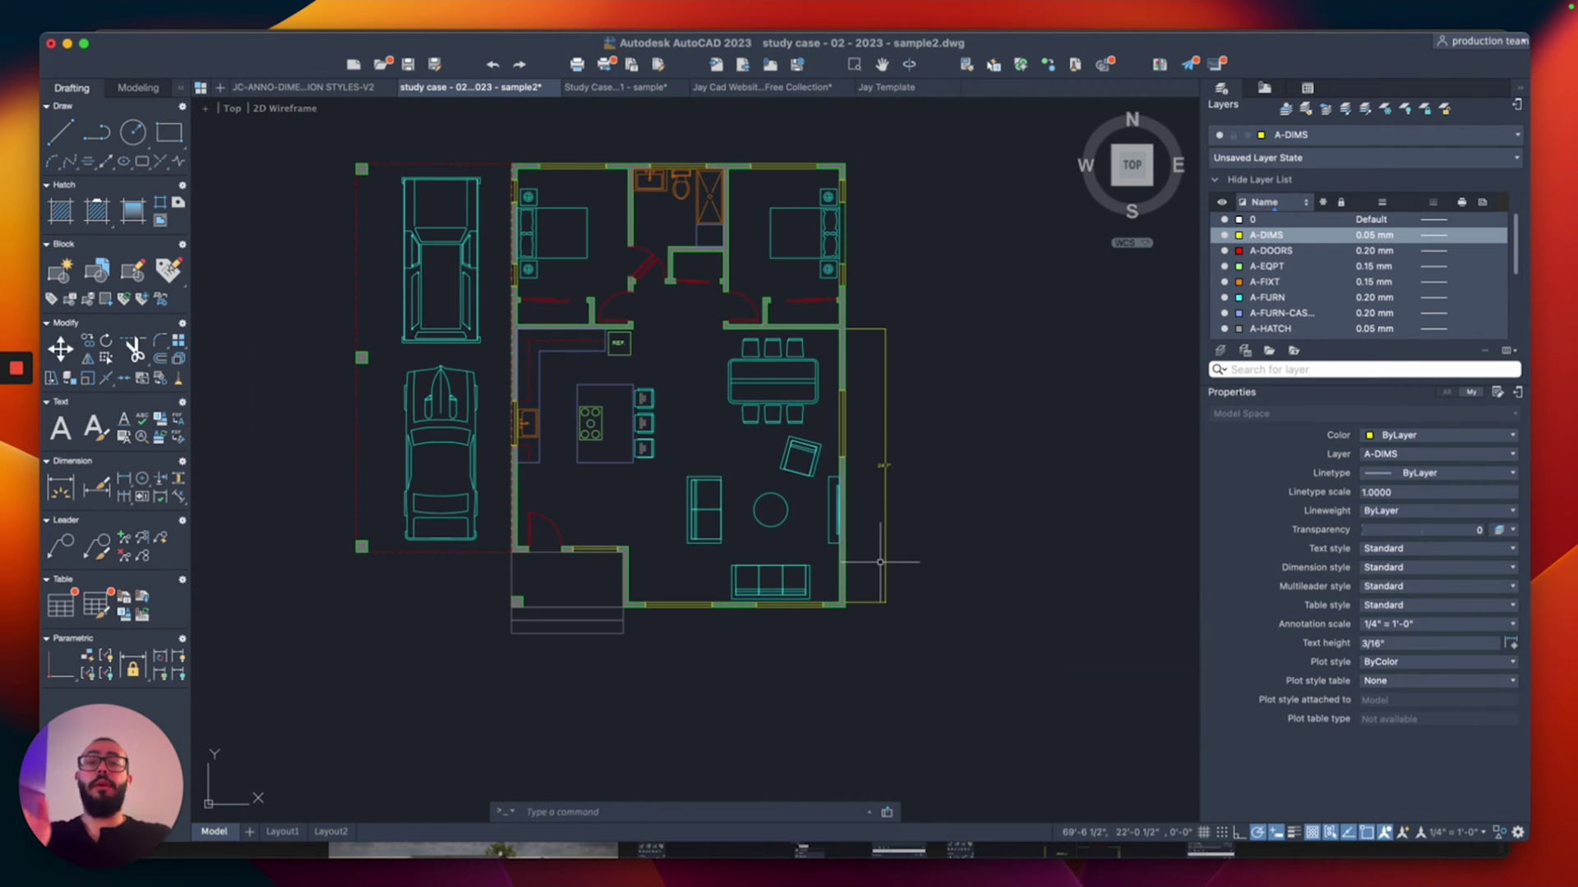
scroll(878, 563, up, 3)
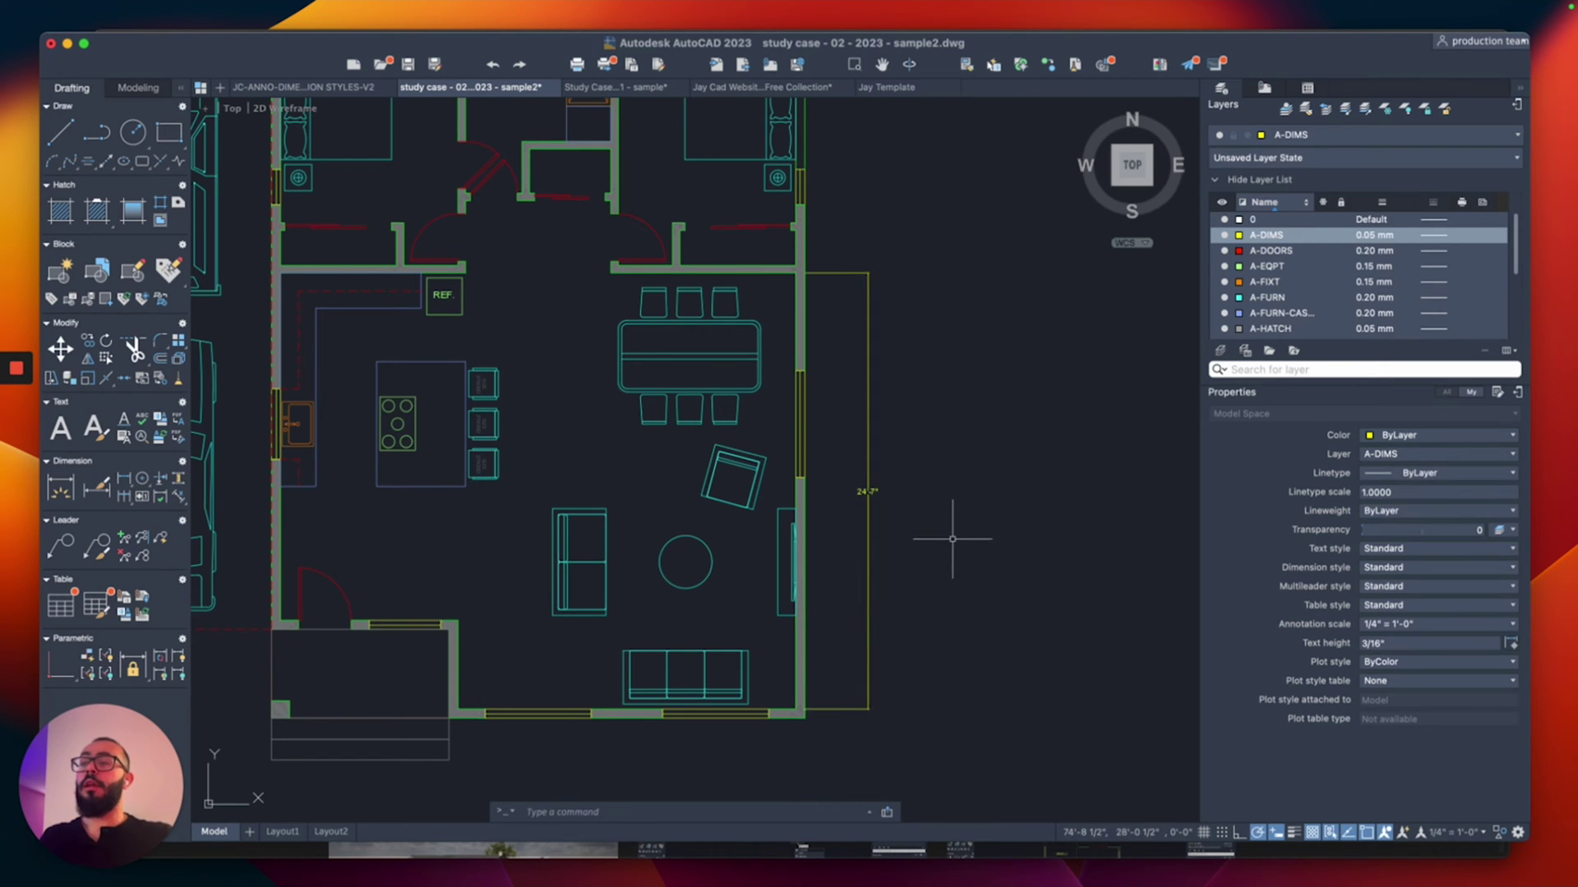
- Start modifying the Standard dimension style and set both arrowheads to Architectural tick
text(d)
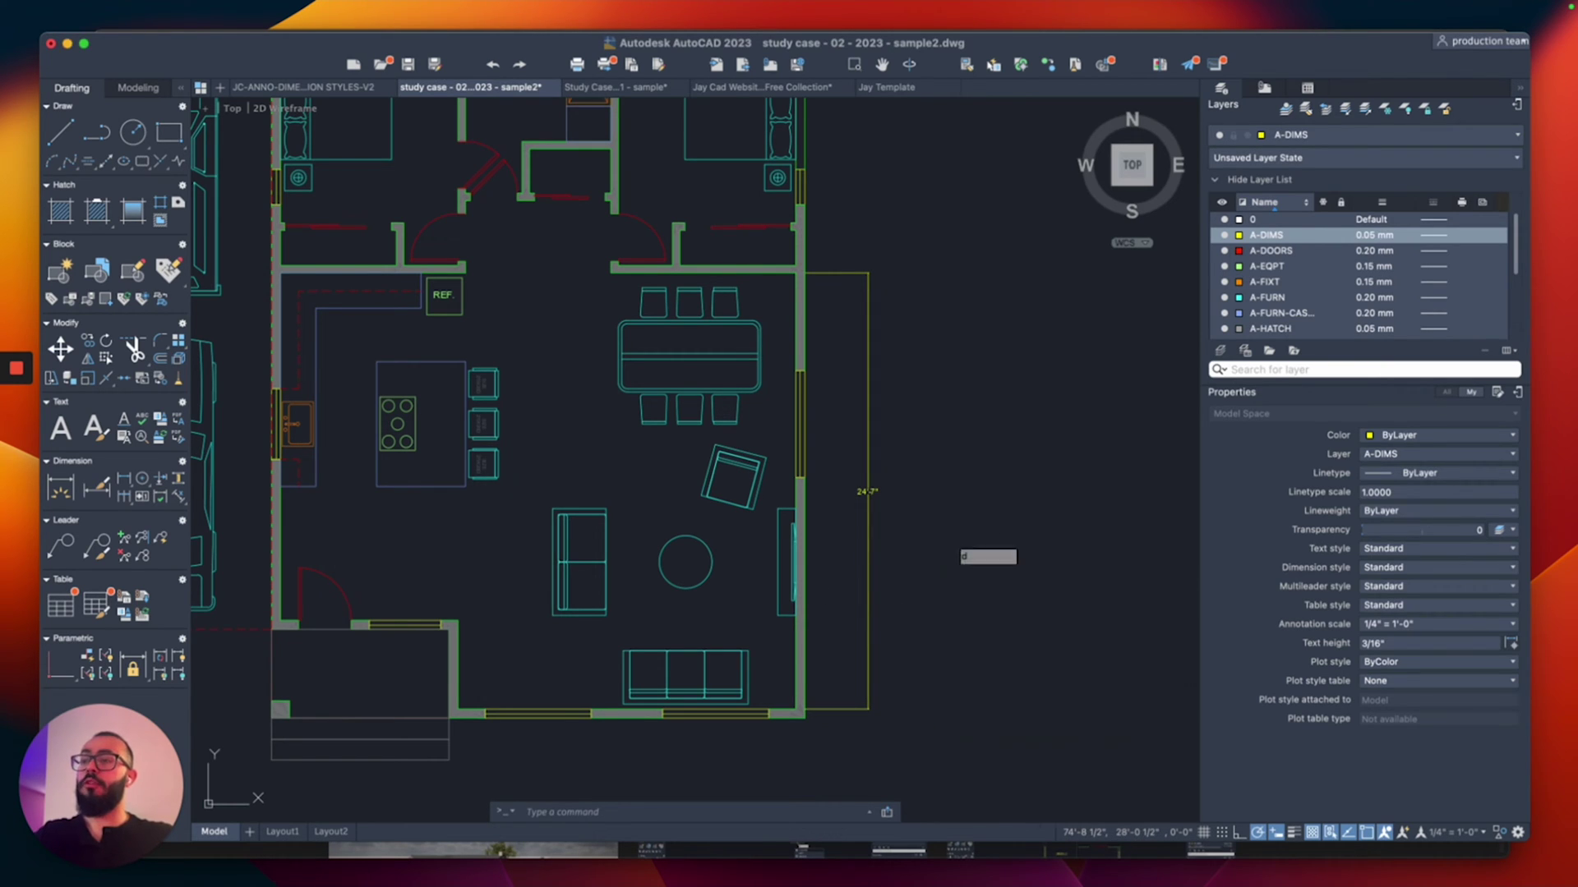
key(Escape)
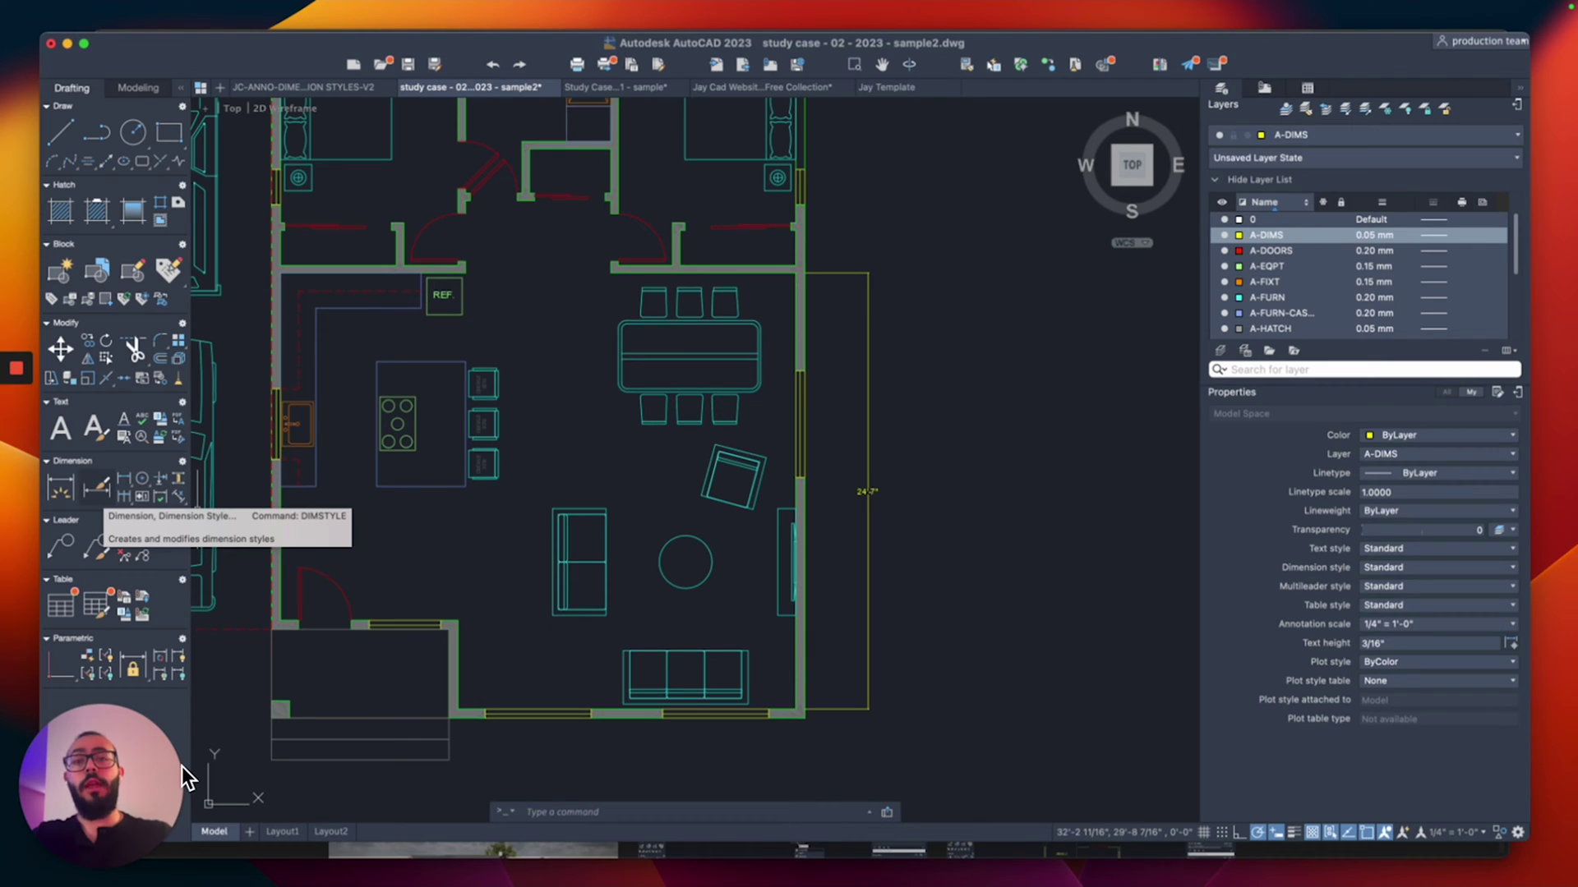
click(178, 496)
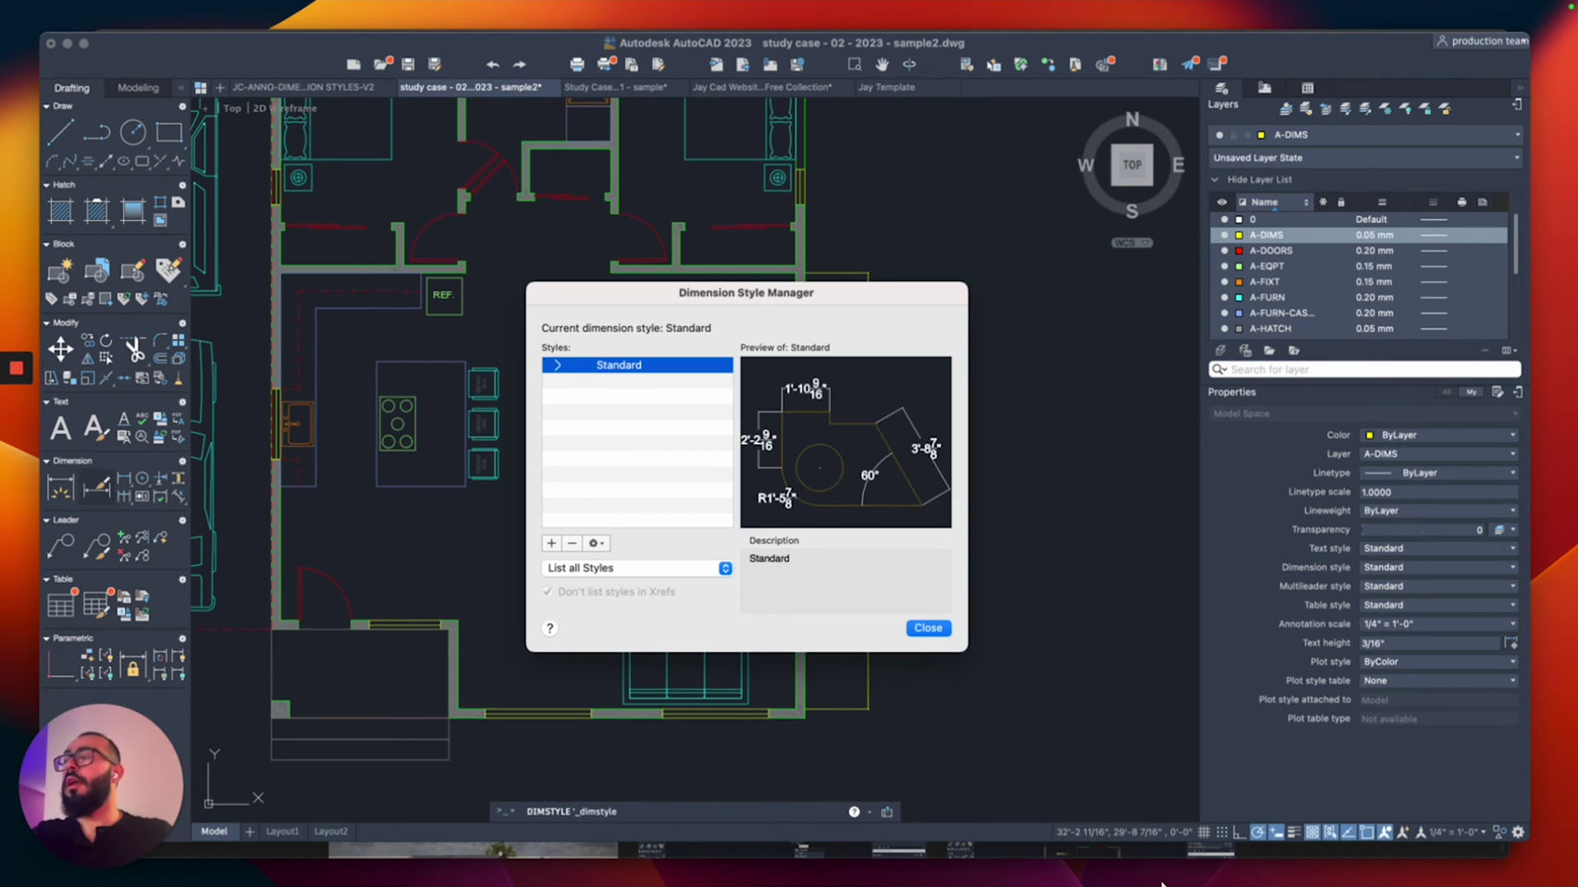
click(595, 544)
click(629, 578)
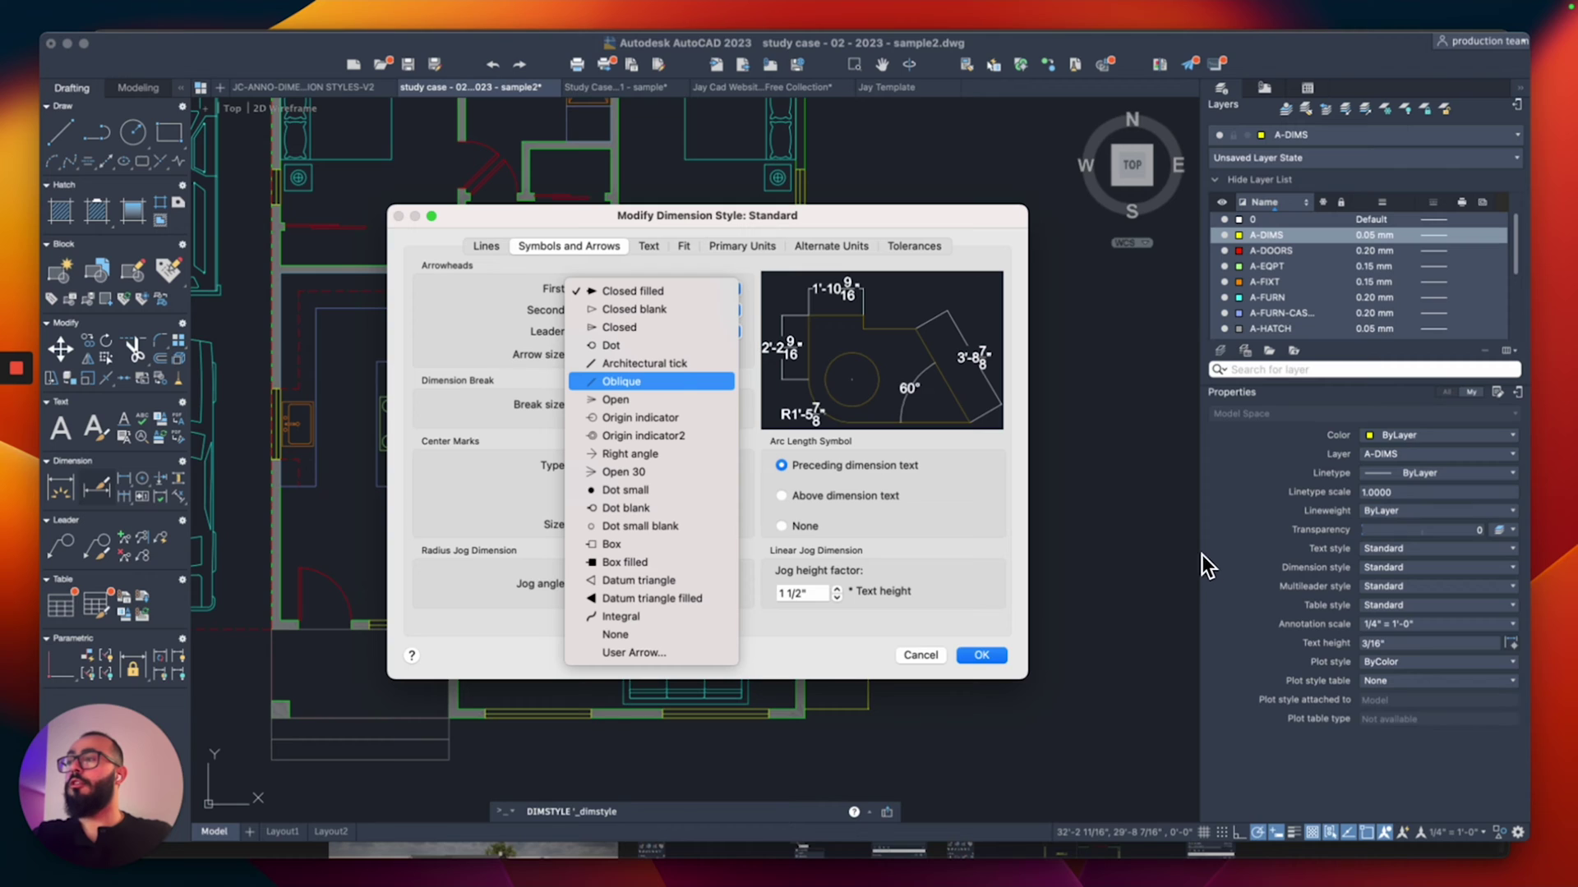
click(635, 364)
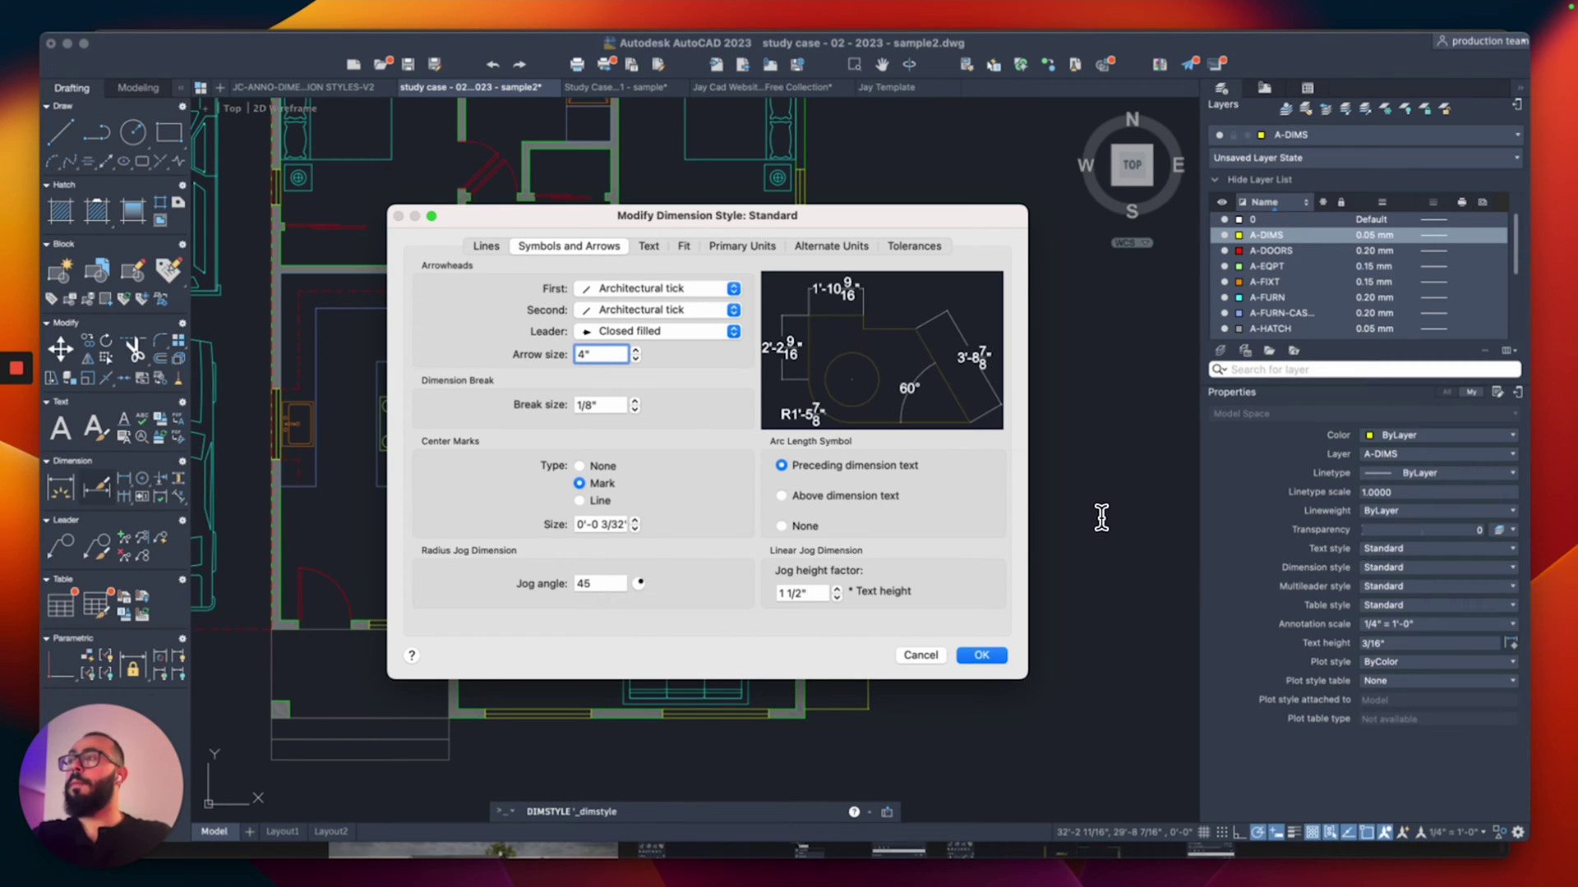
- Set Standard's text height, extension, origin offset and arrow size all to 4", and apply
key(ctrl+Tab)
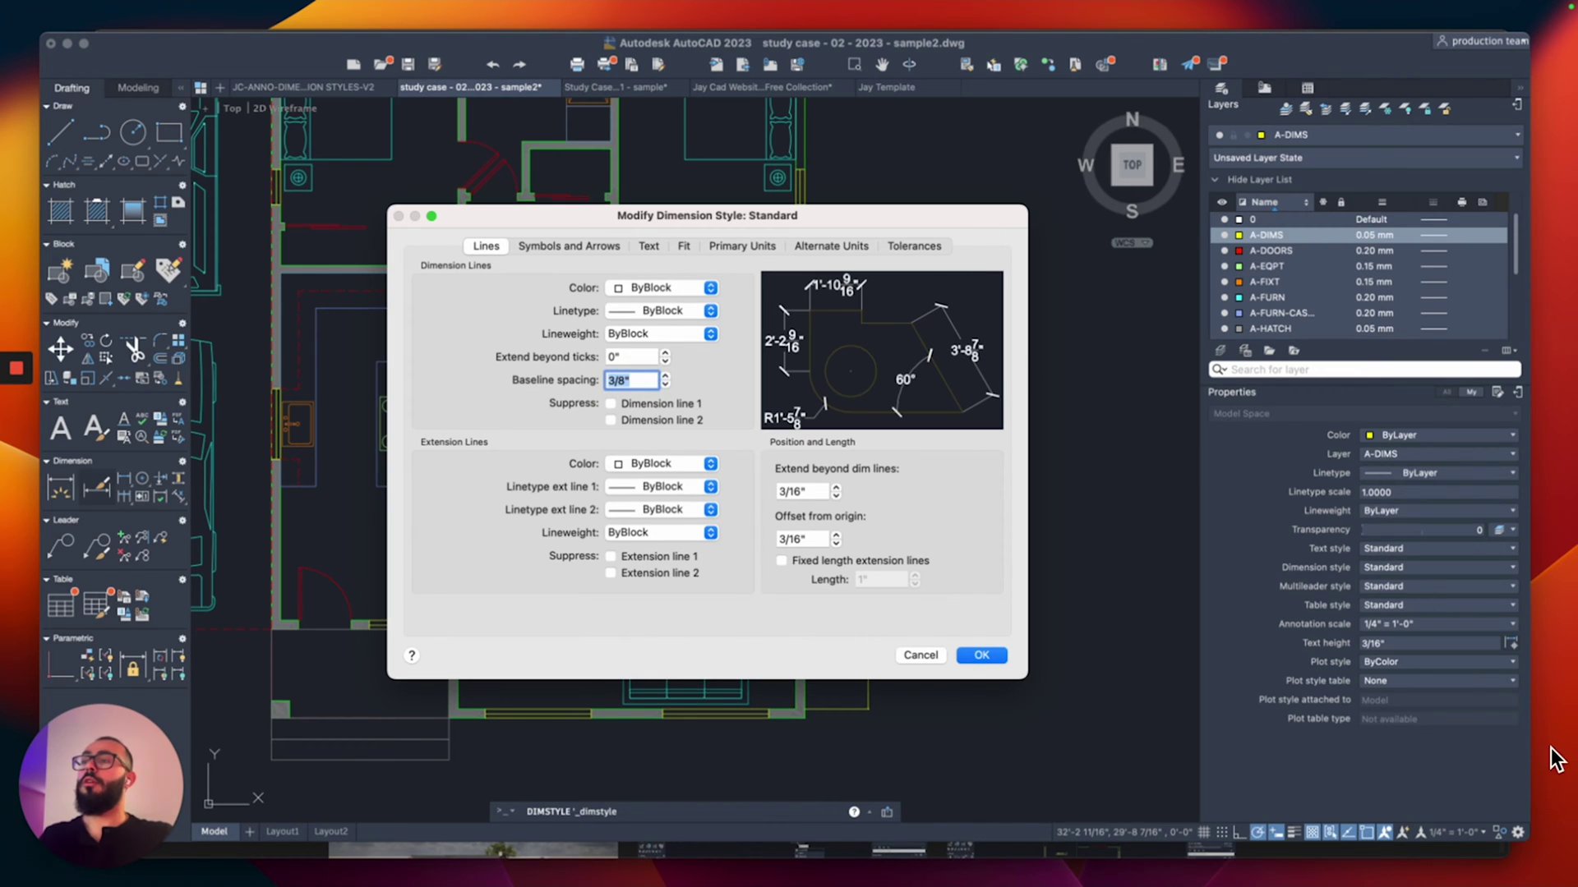
key(Tab)
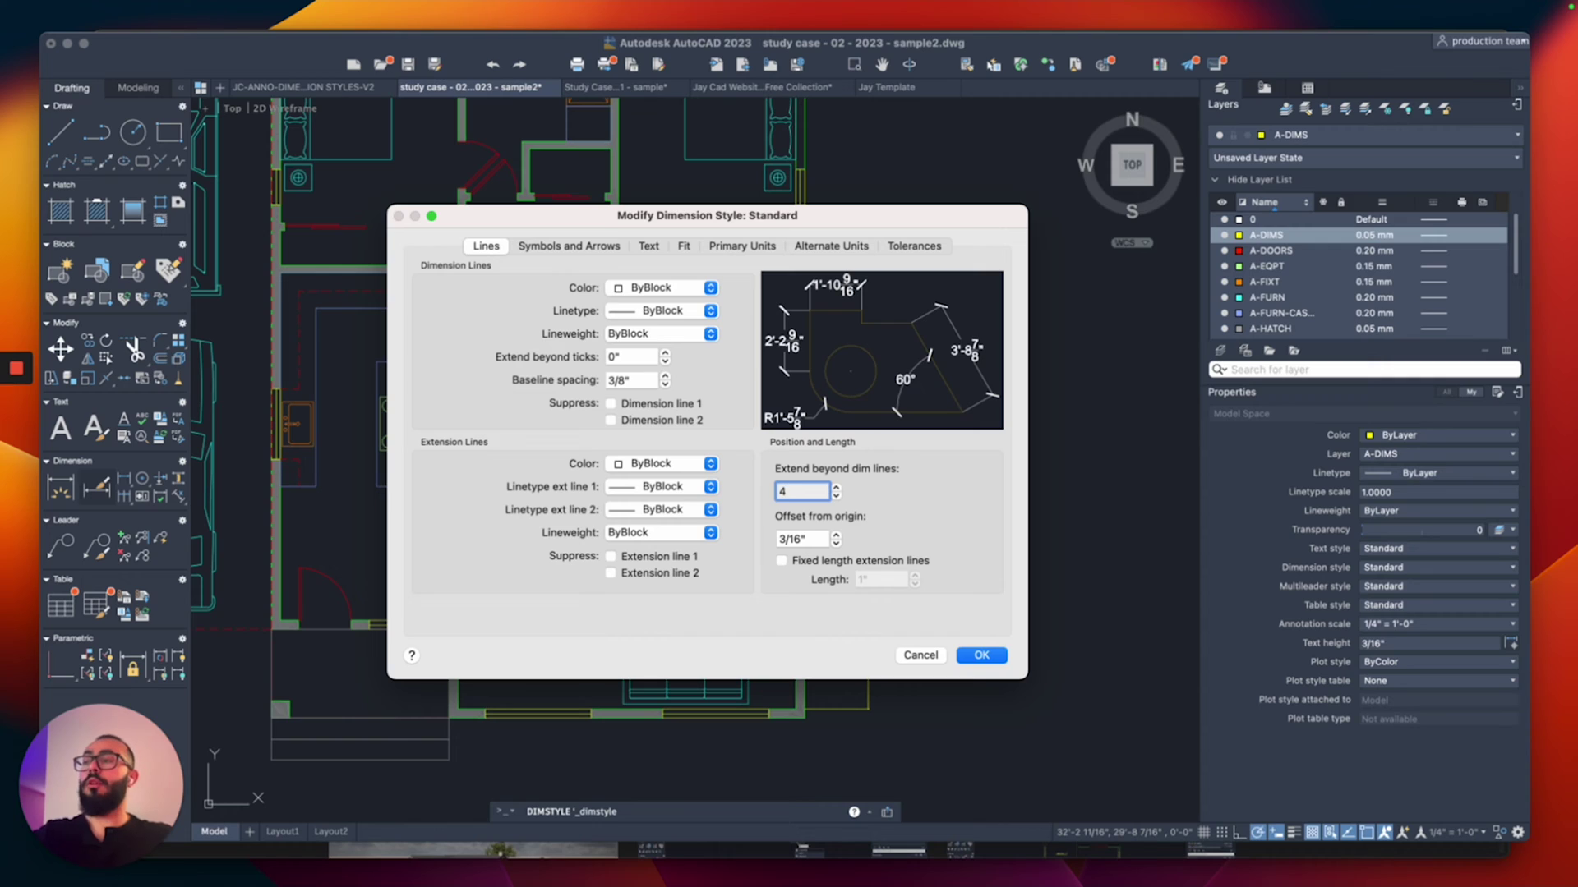
key(Tab)
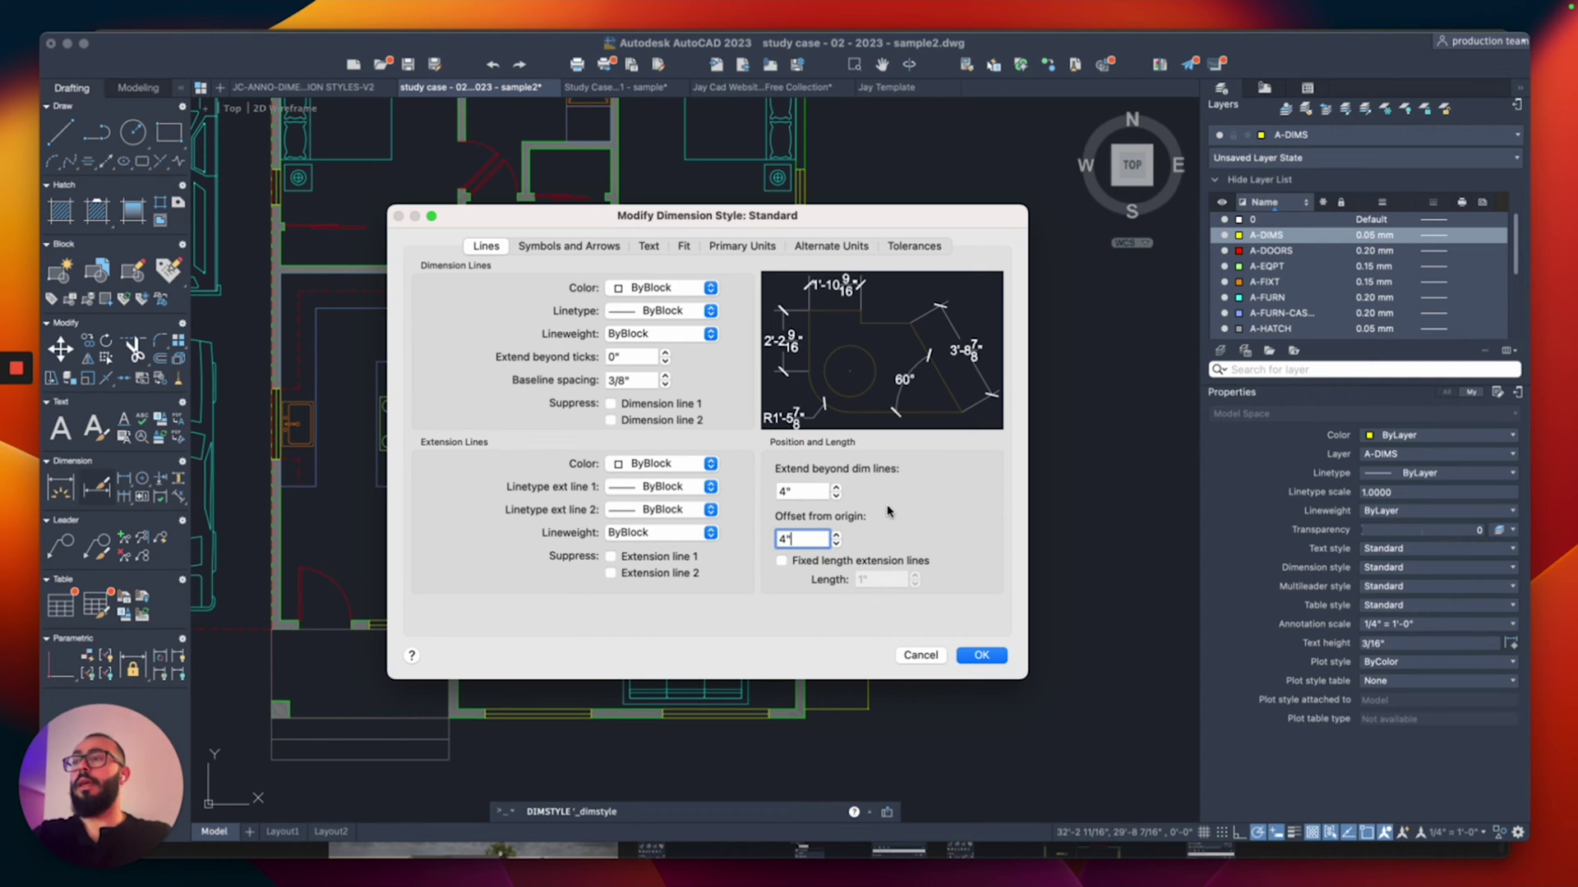
key(ctrl+Tab)
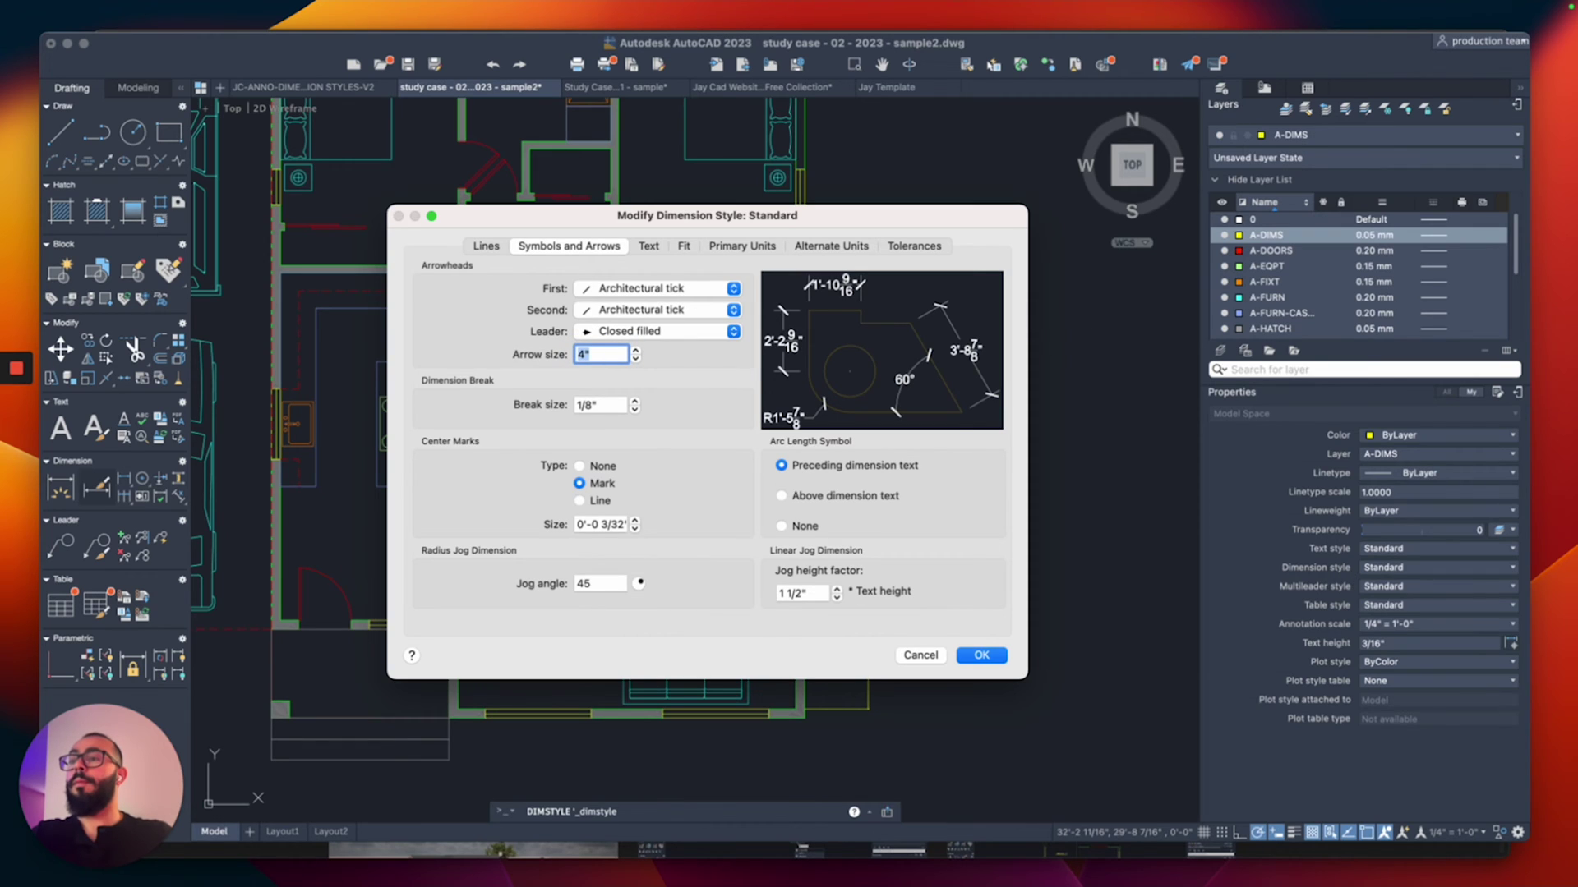
key(Return)
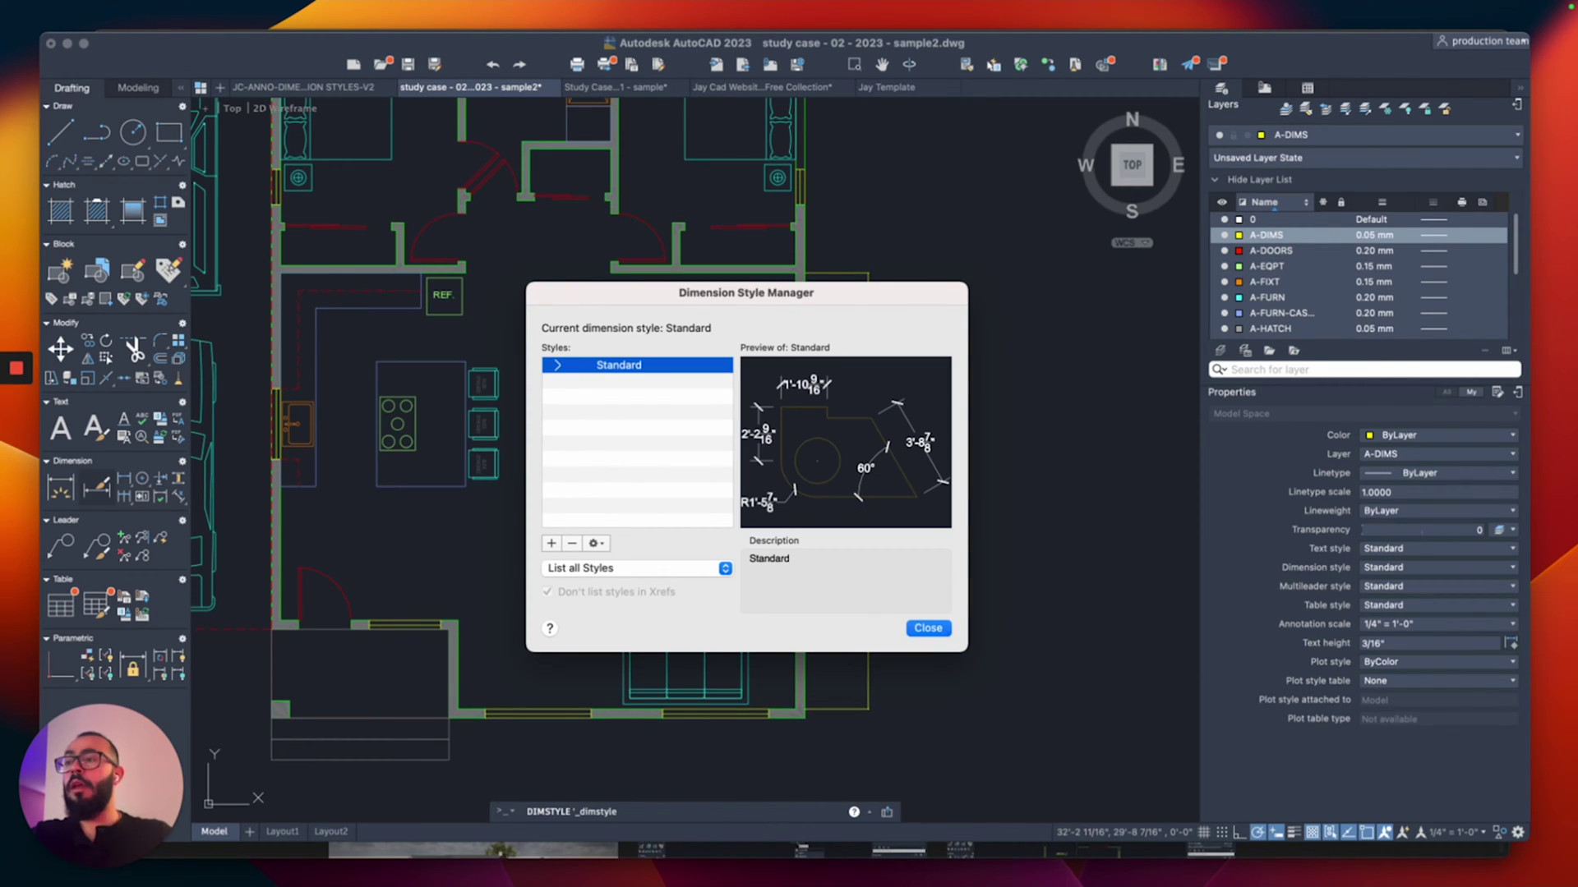
- Close the Dimension Style Manager and zoom in on the bathroom with its sink, toilet and shower
click(928, 628)
scroll(803, 662, up, 10)
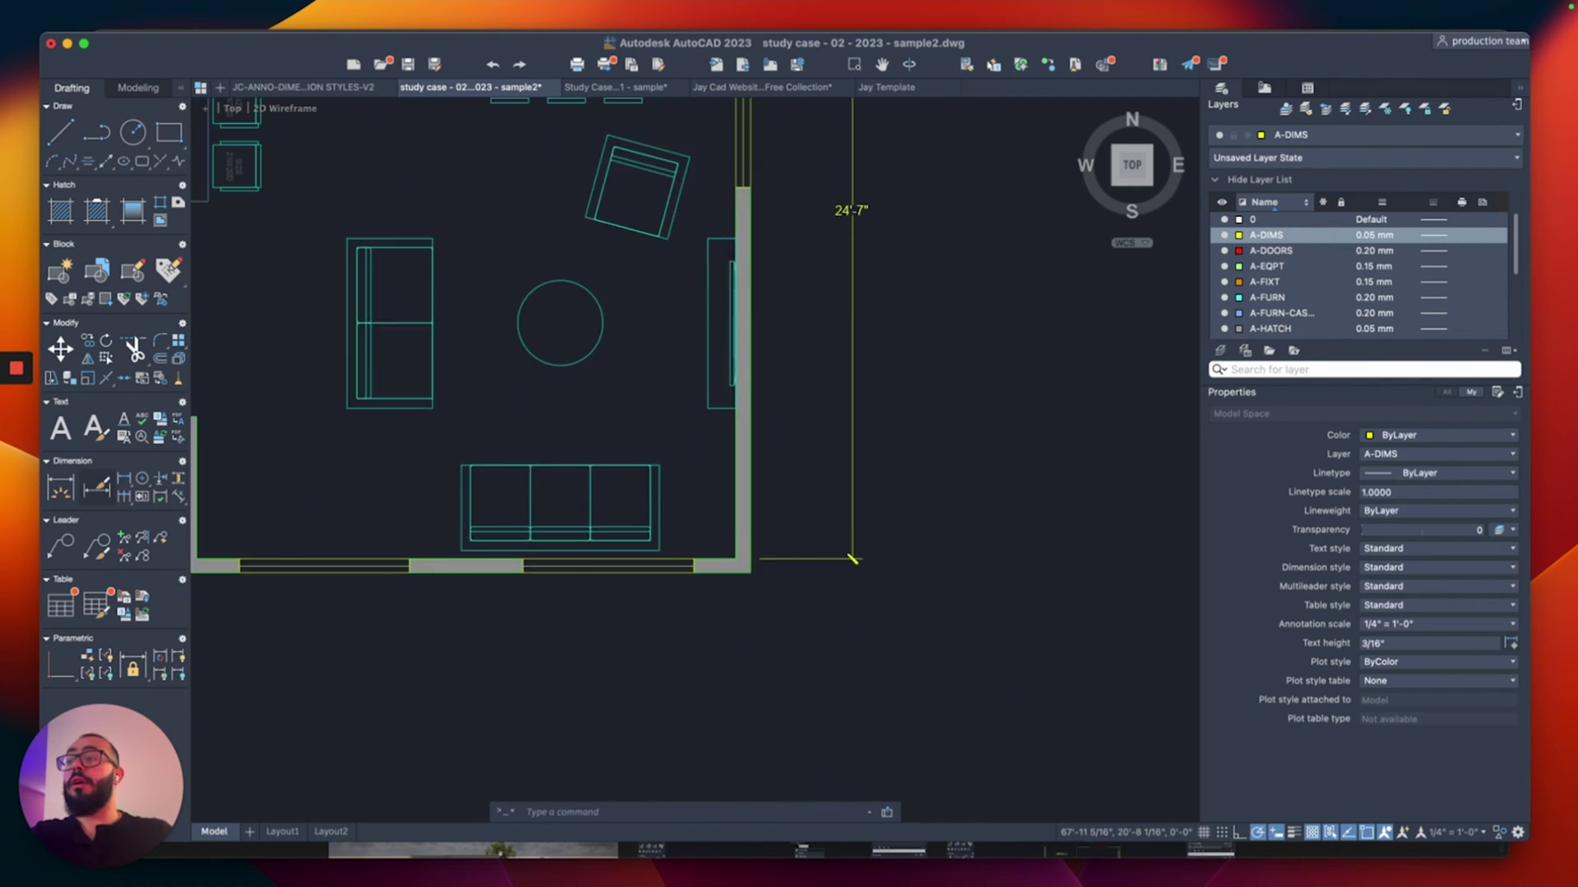
scroll(722, 593, up, 4)
scroll(771, 722, down, 8)
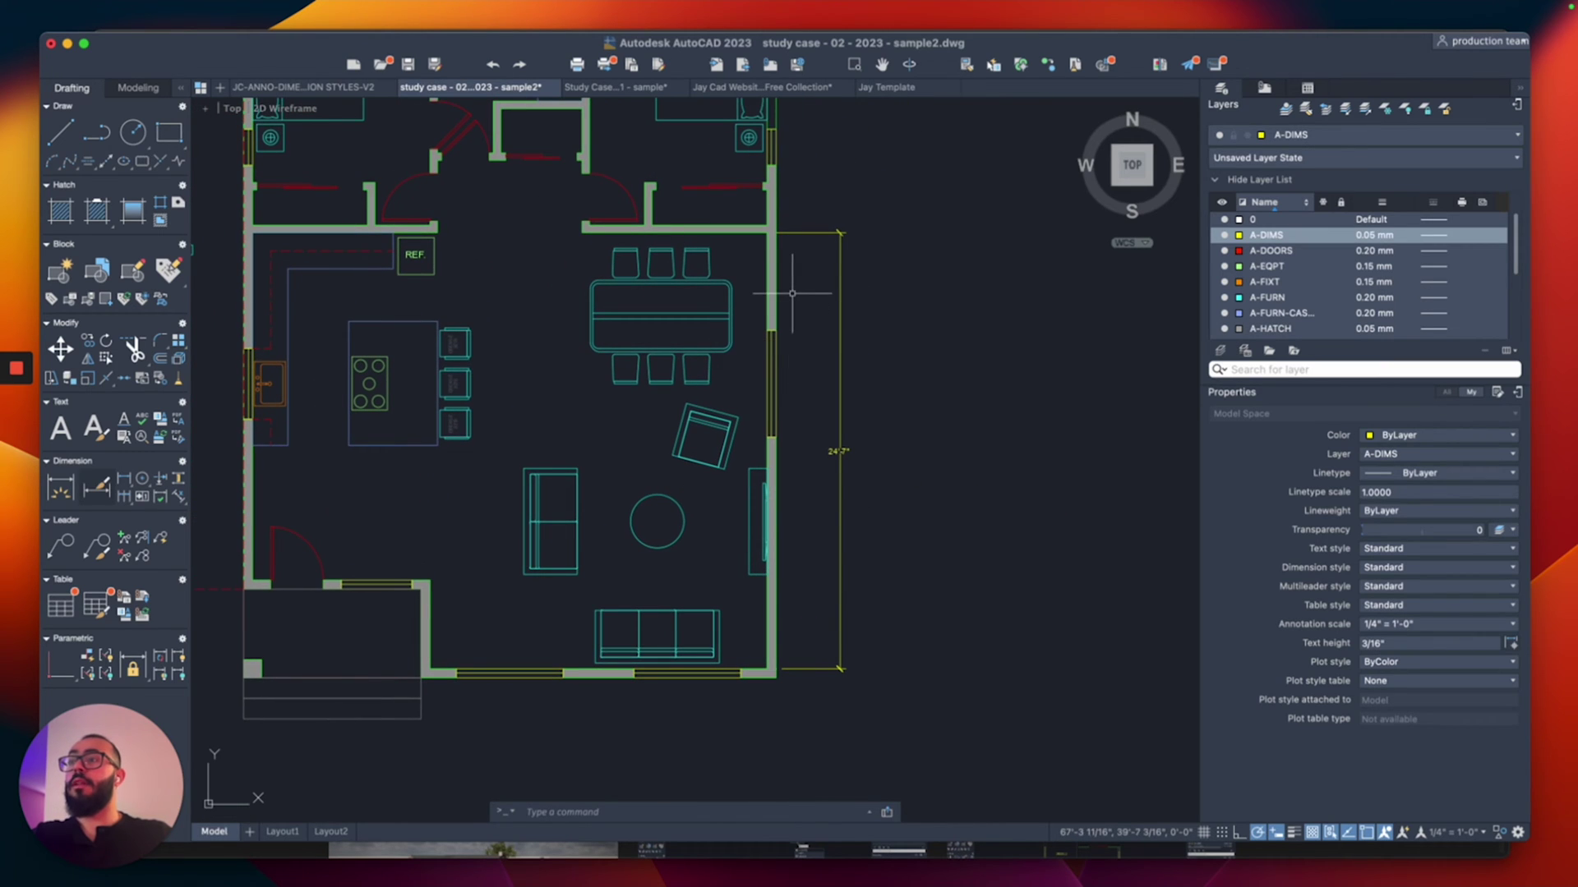
scroll(838, 234, up, 6)
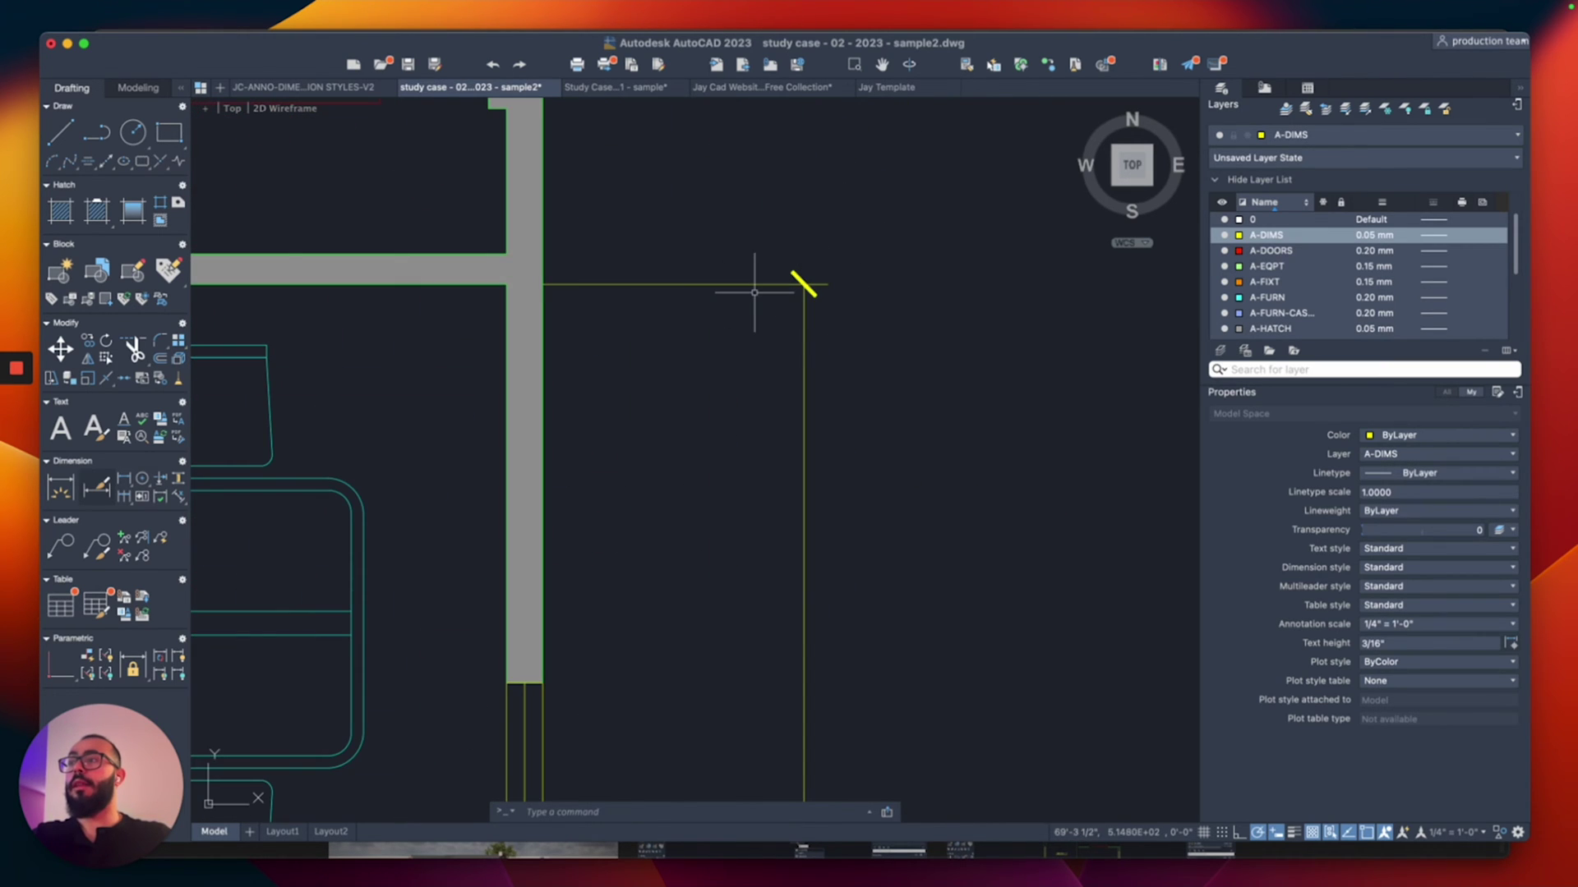
scroll(756, 329, down, 8)
scroll(772, 365, up, 8)
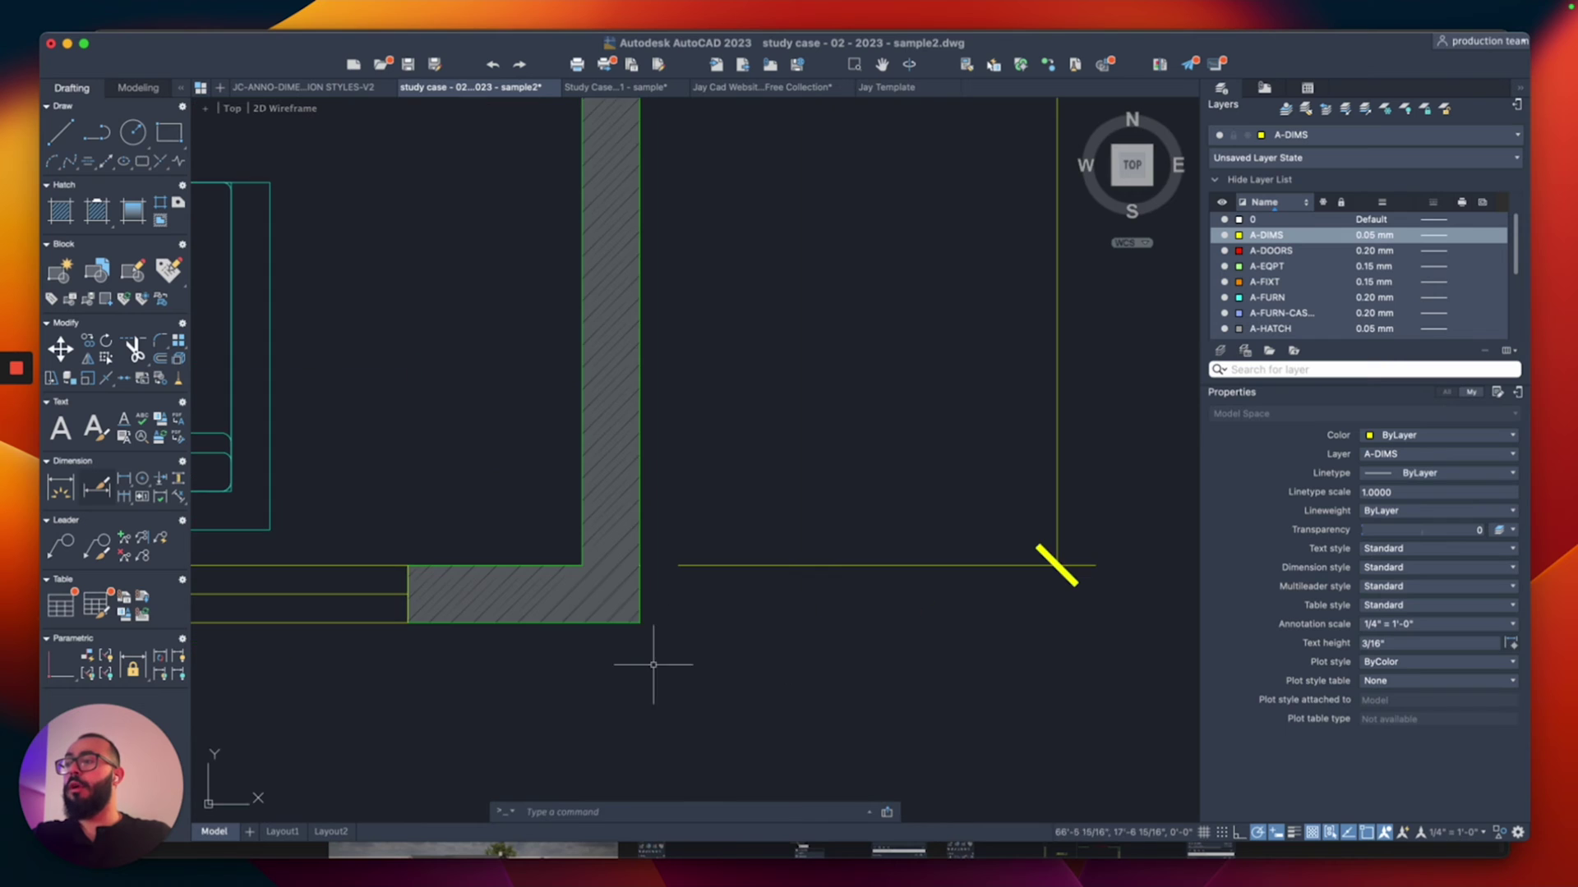
scroll(649, 608, down, 8)
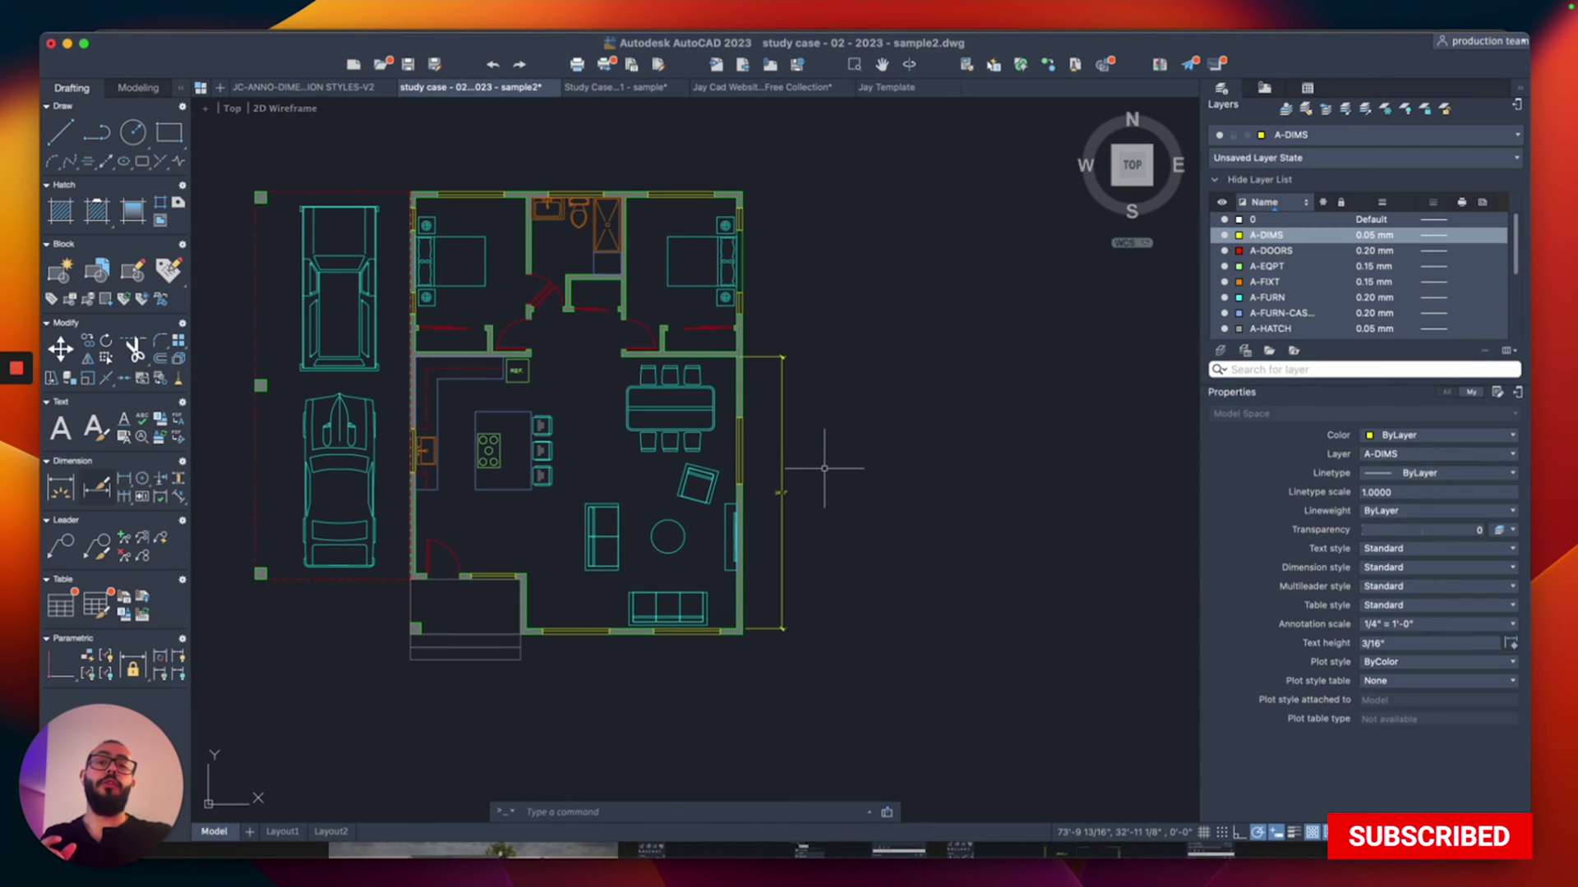
scroll(849, 483, left, 5)
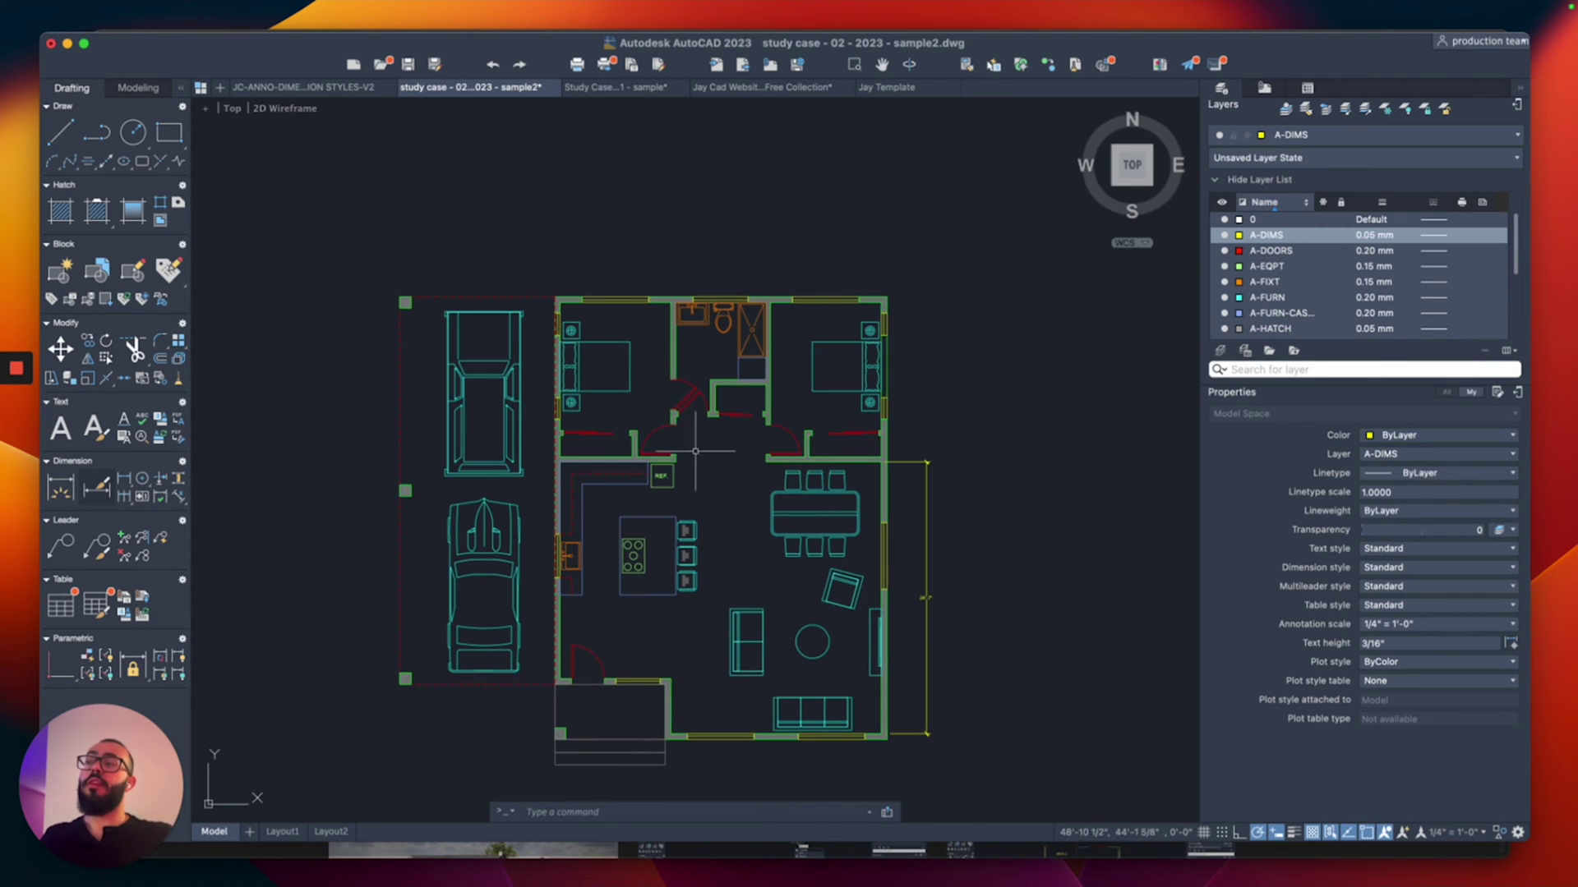
scroll(707, 369, up, 8)
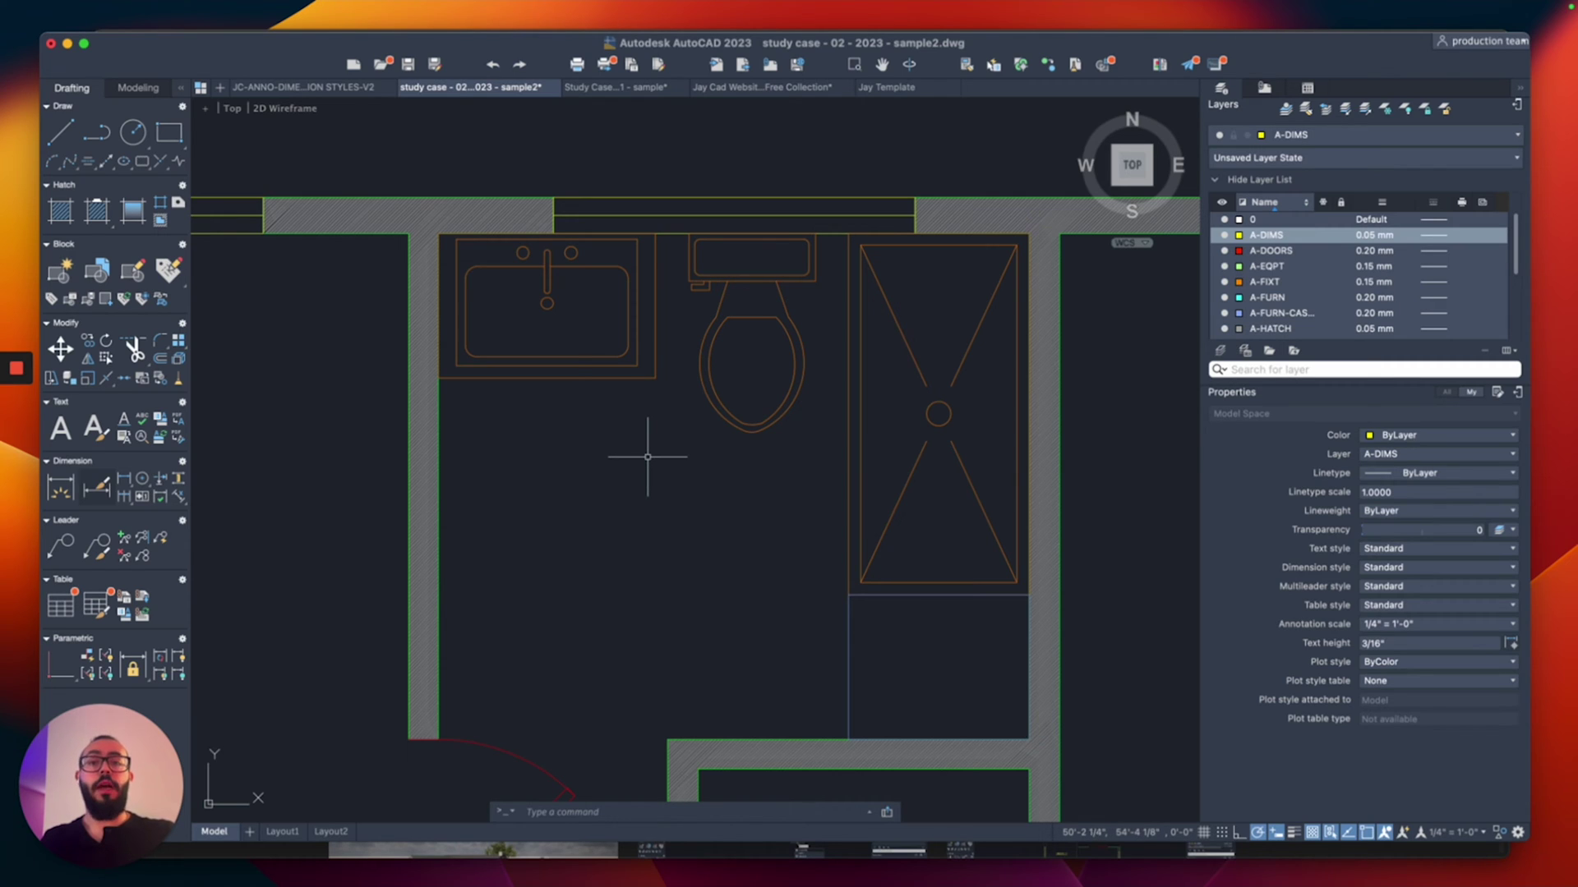
- Create a new dimension style named Small, based on Standard, and continue to its settings
text(d)
key(Return)
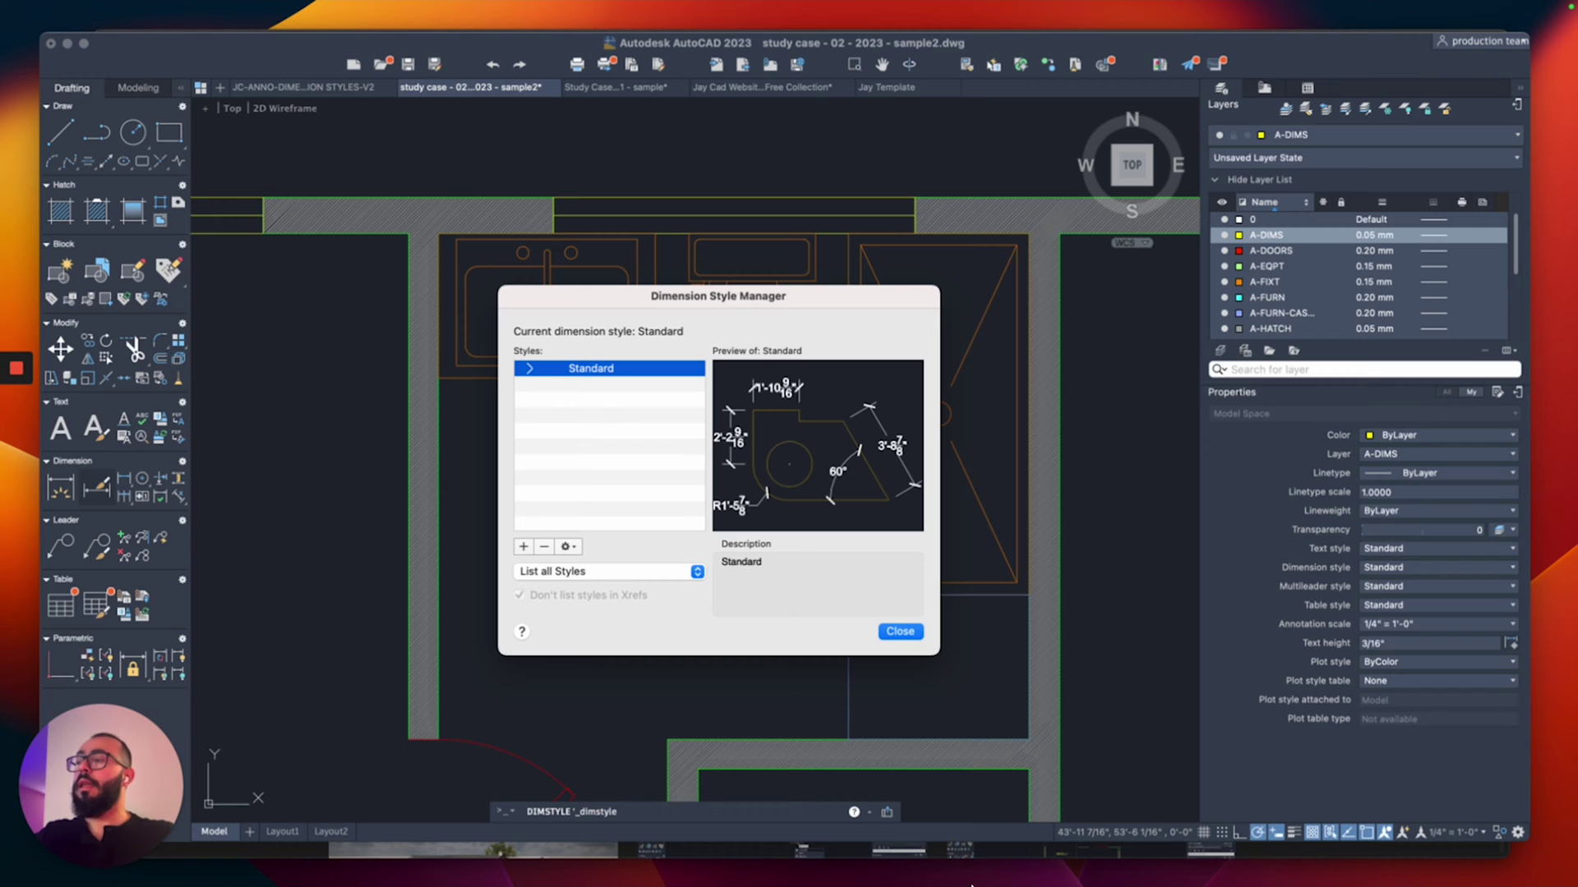
click(523, 547)
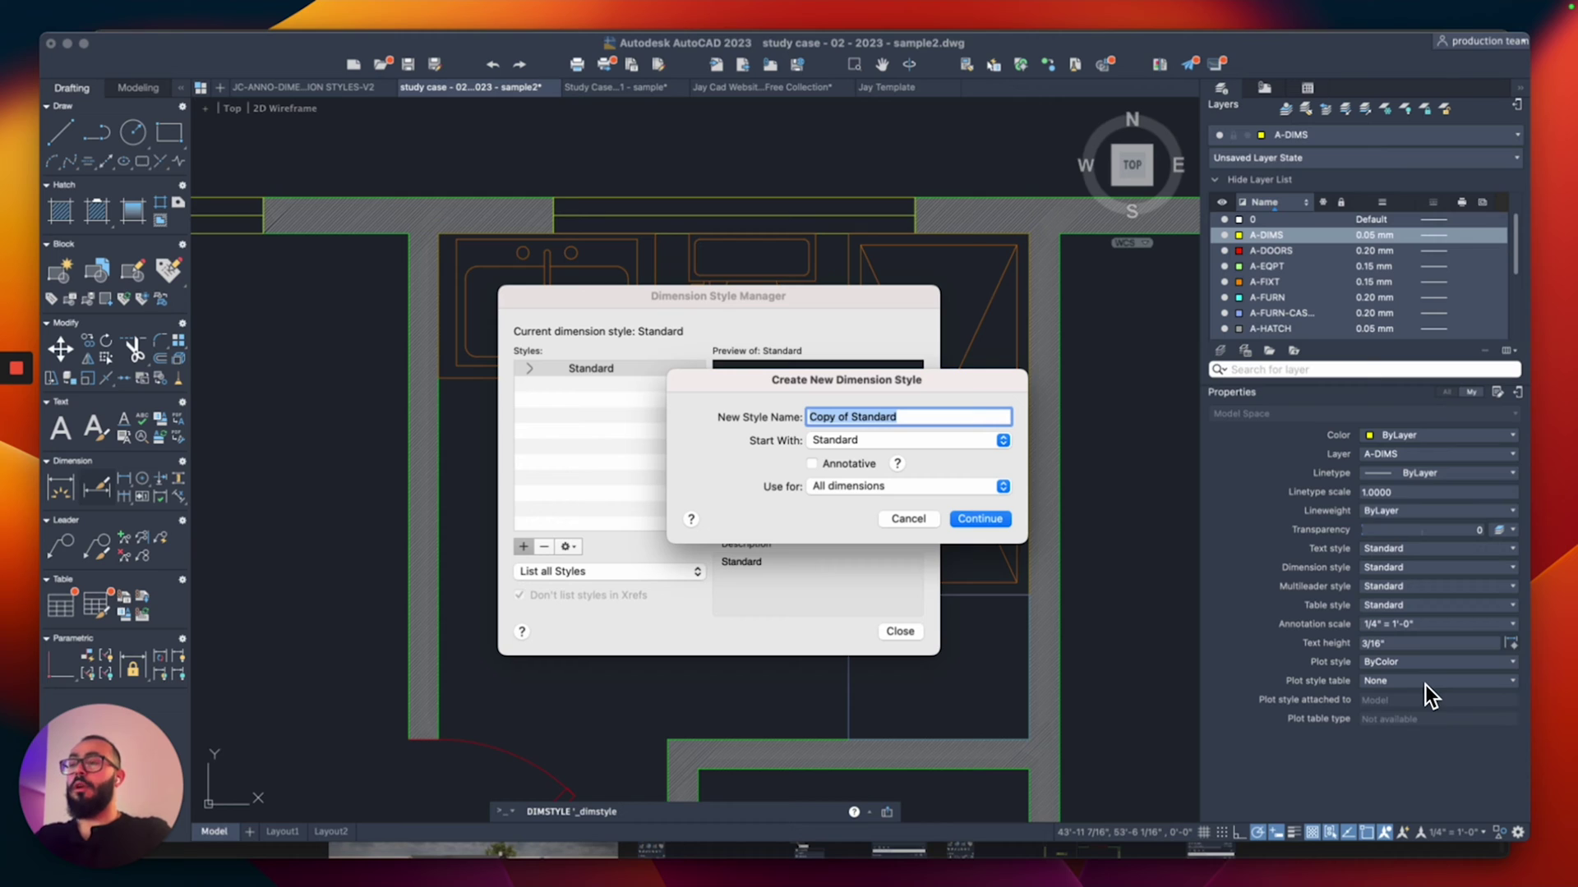
text(Small)
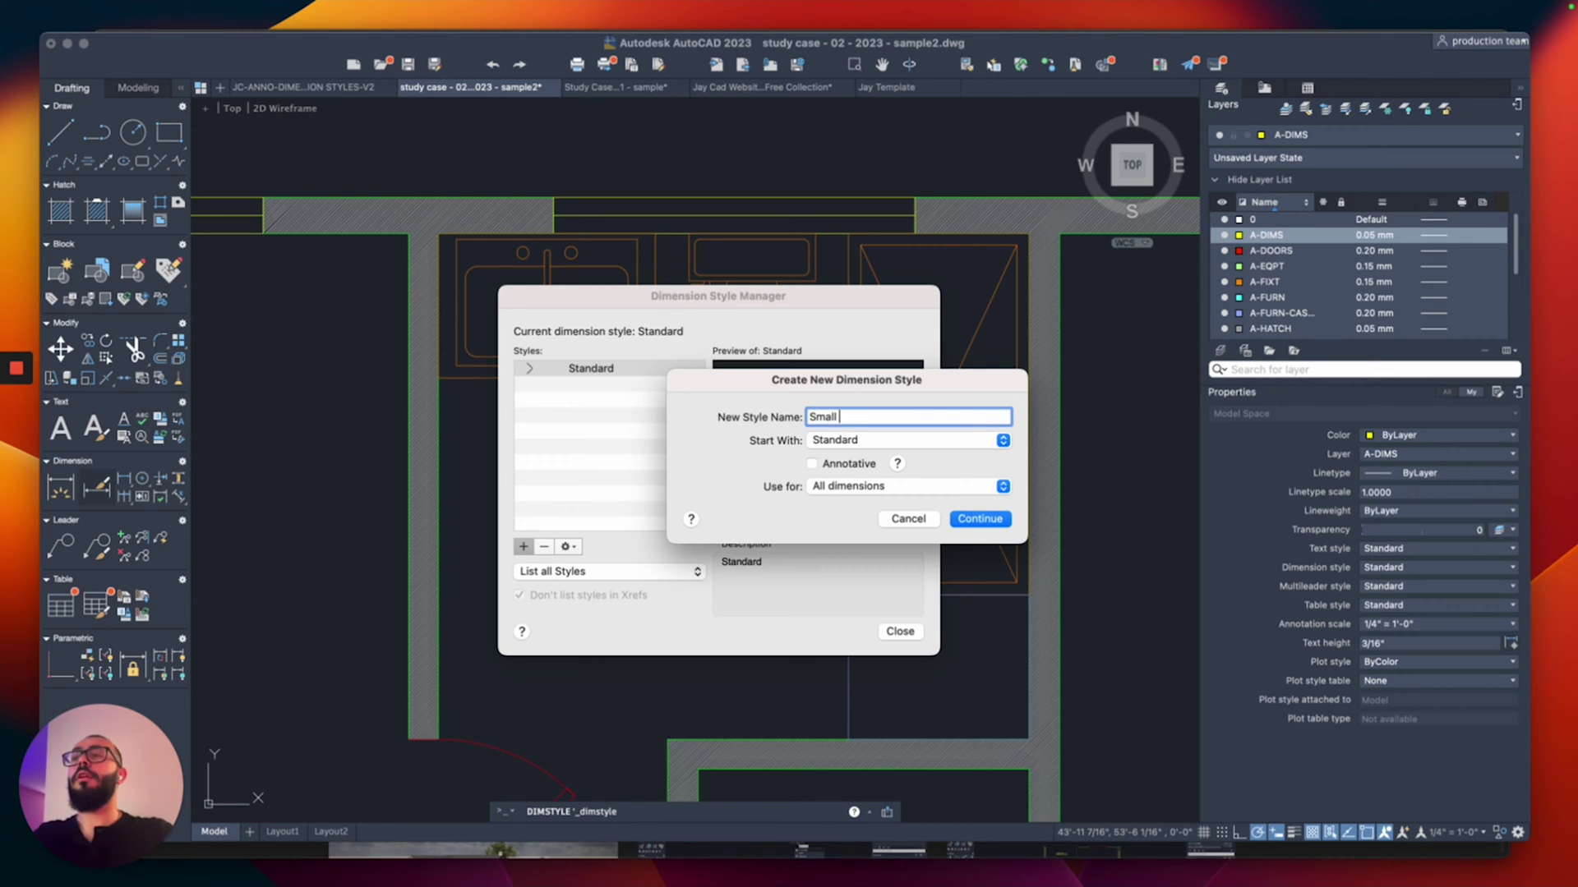
click(979, 518)
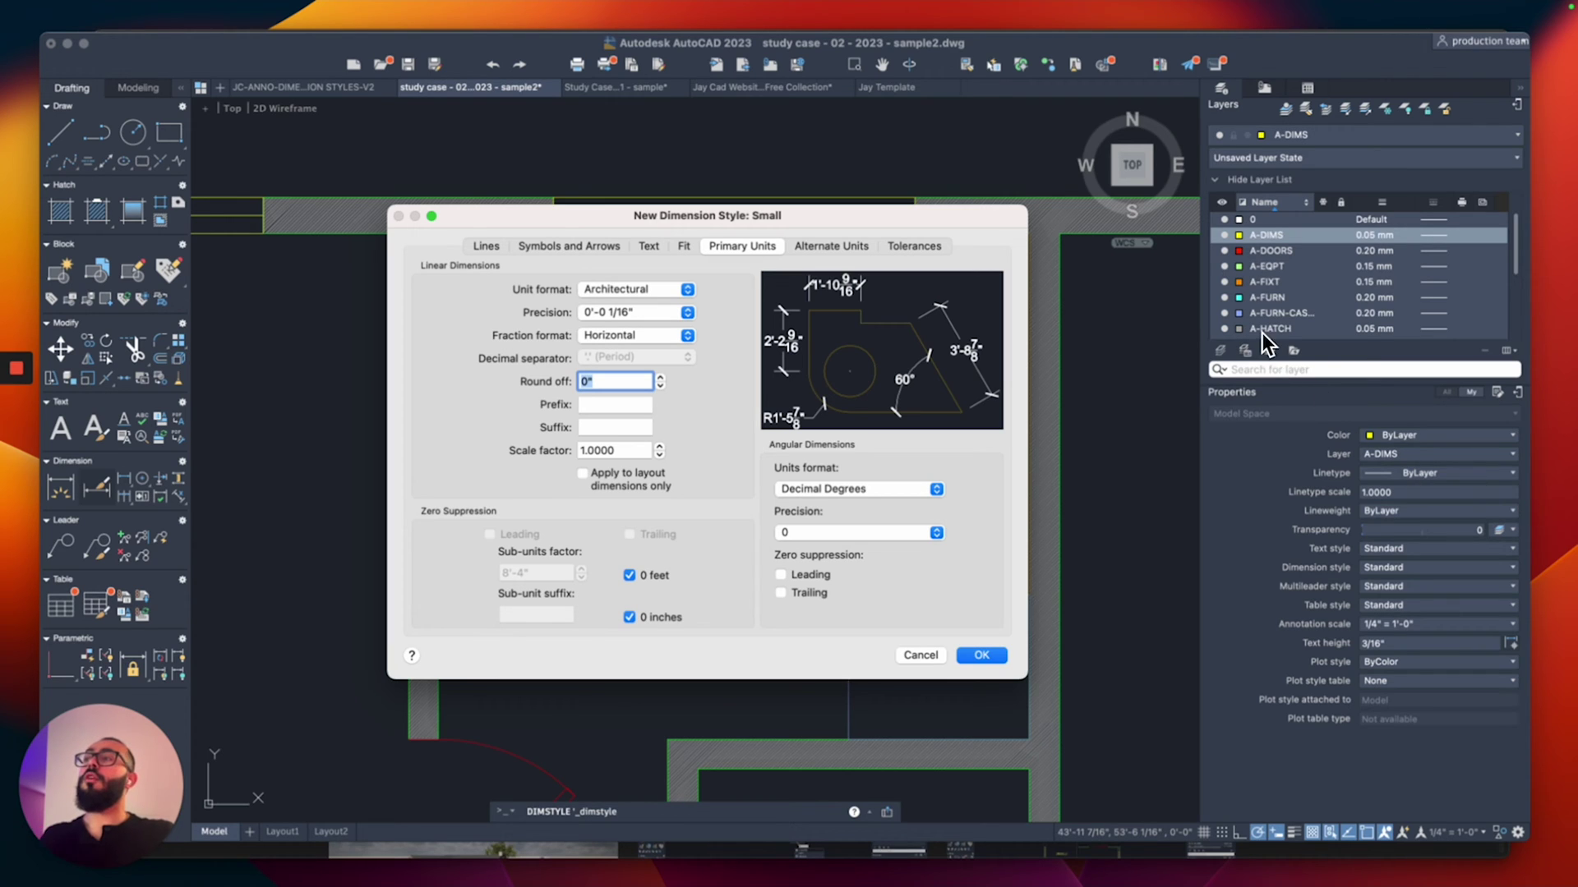
- Set the Small style's extension beyond dimension lines and offset from origin to 2"
key(ctrl+shift+Tab)
key(ctrl+shift+Tab)
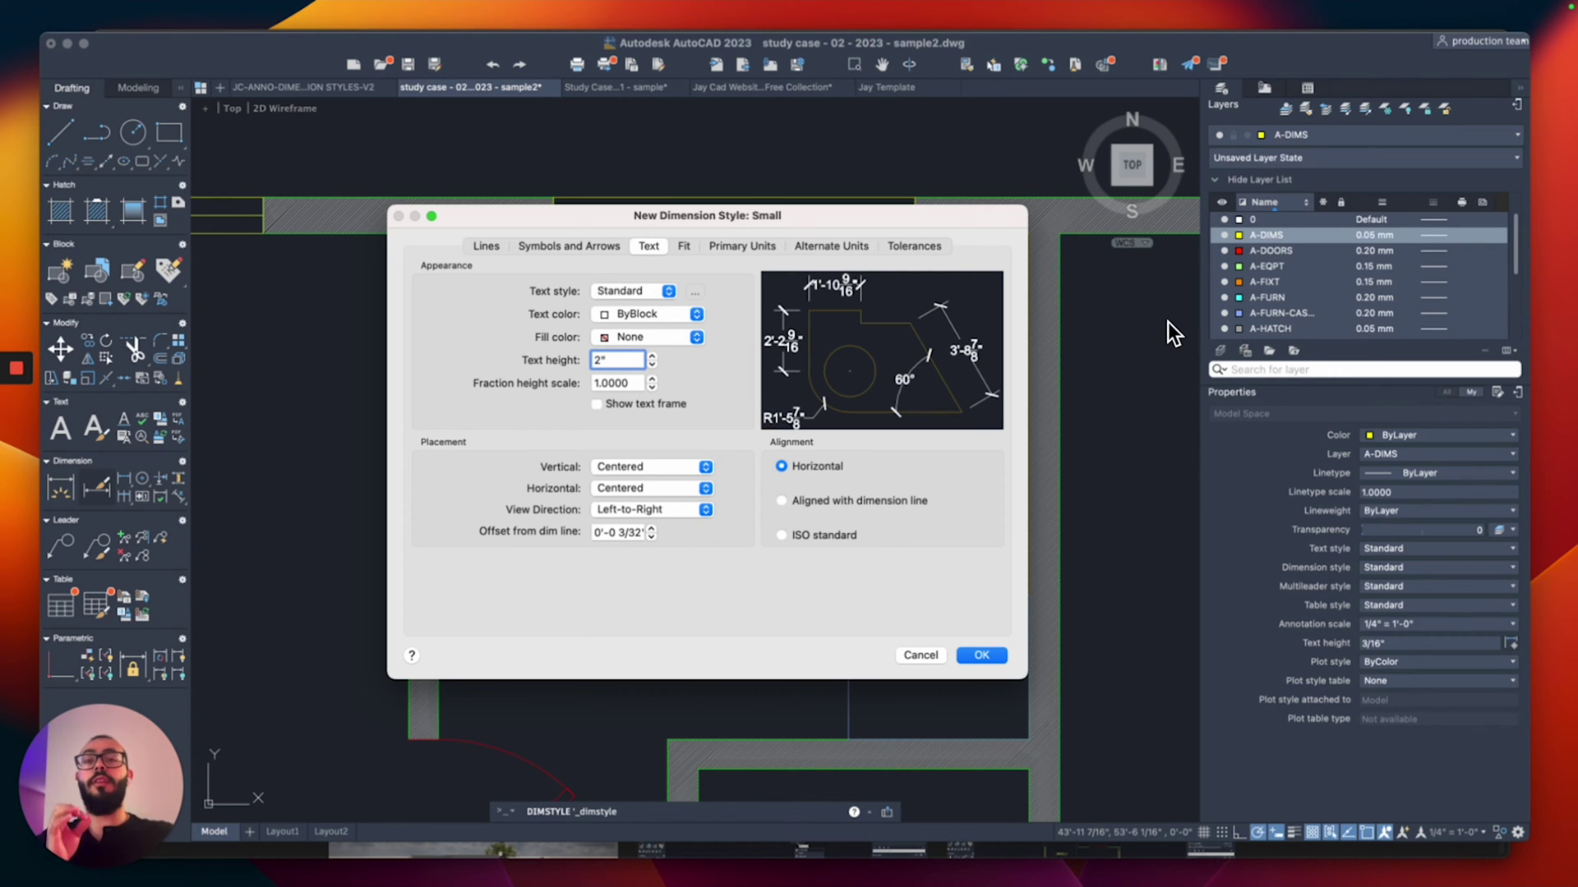
key(ctrl+shift+Tab)
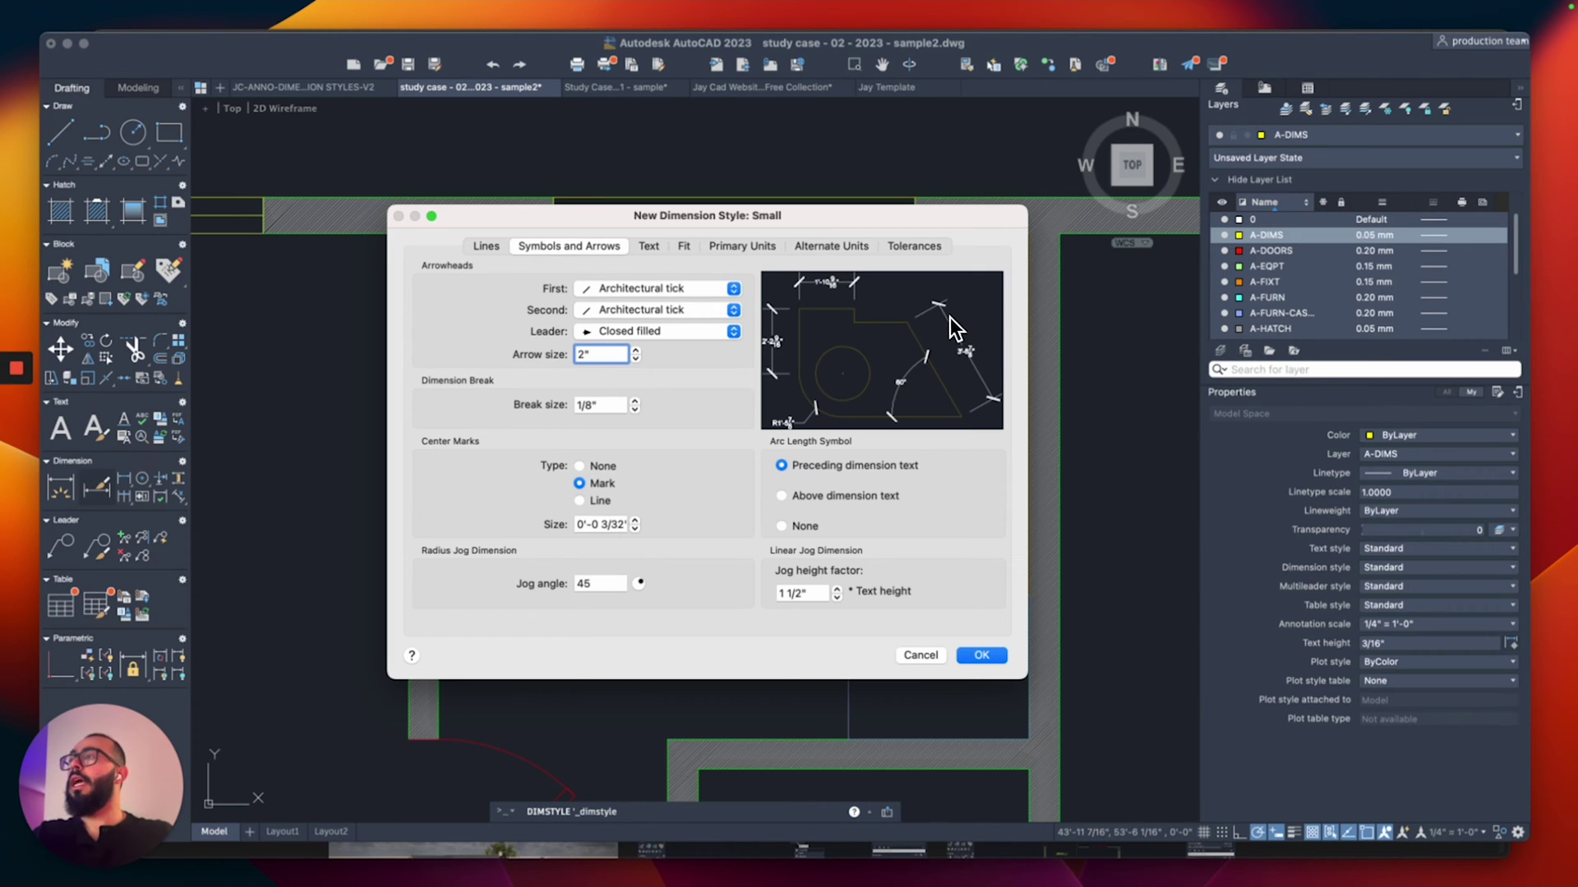
key(ctrl+shift+Tab)
key(Tab)
key(Tab)
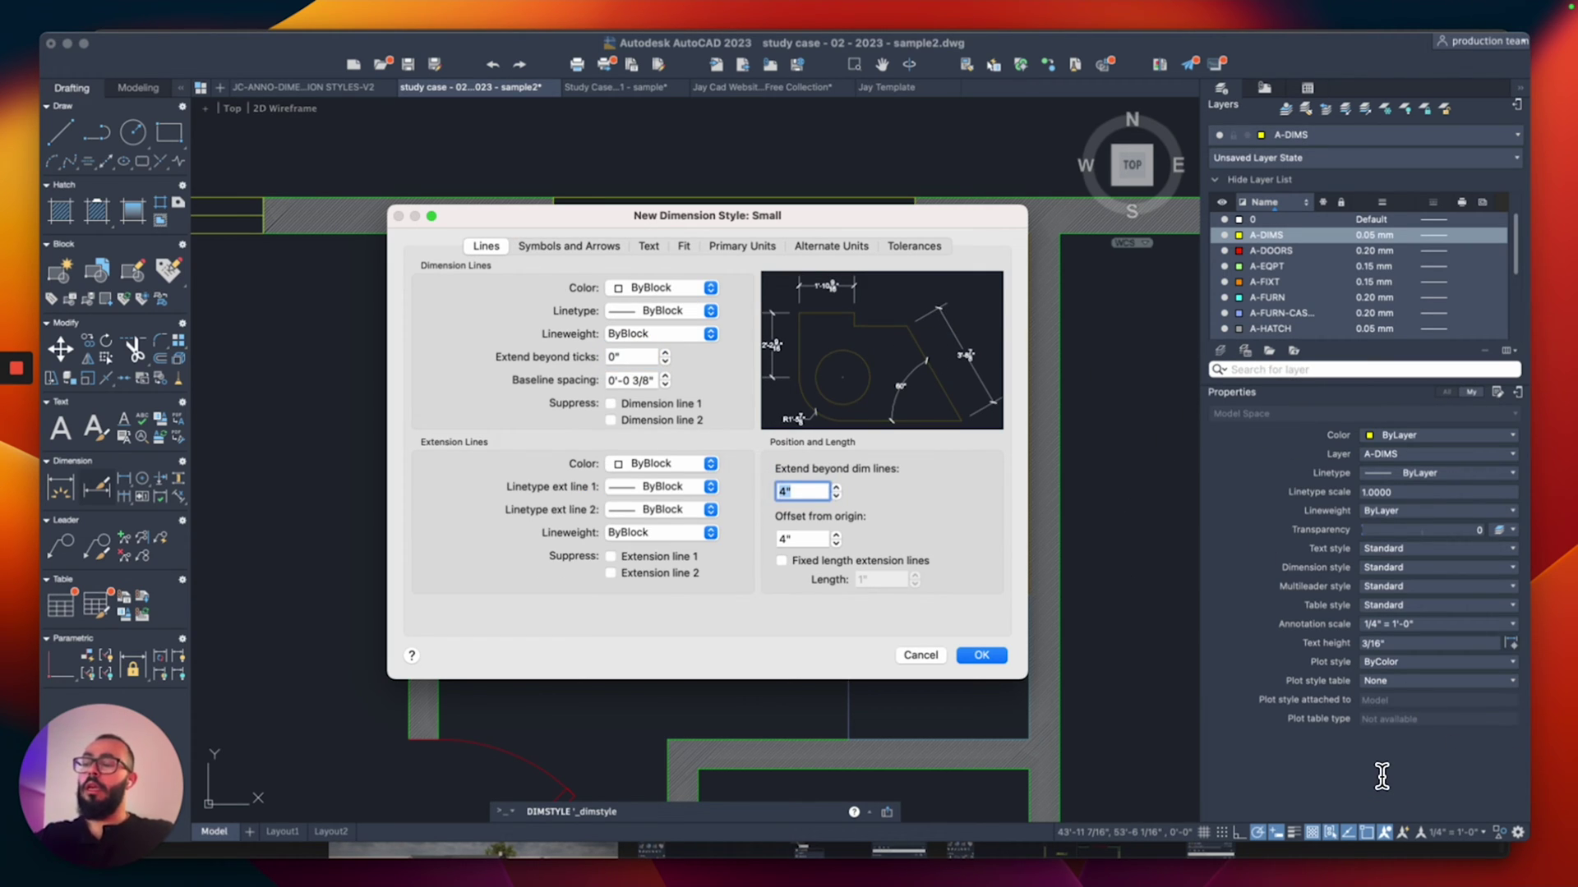
text(2)
key(Tab)
text(2)
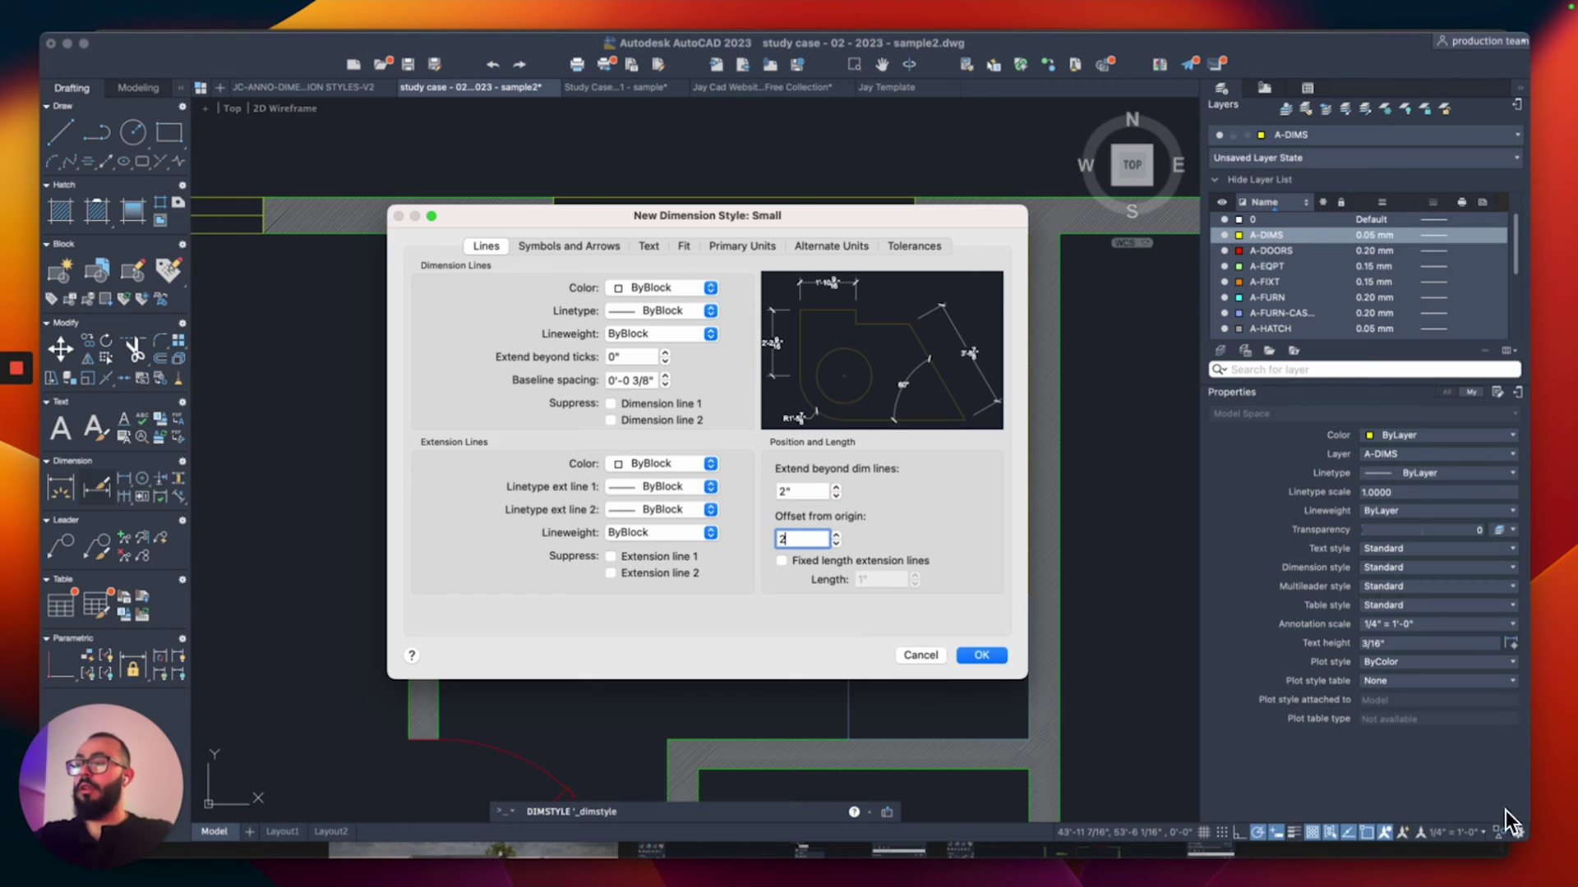
key(shift+Tab)
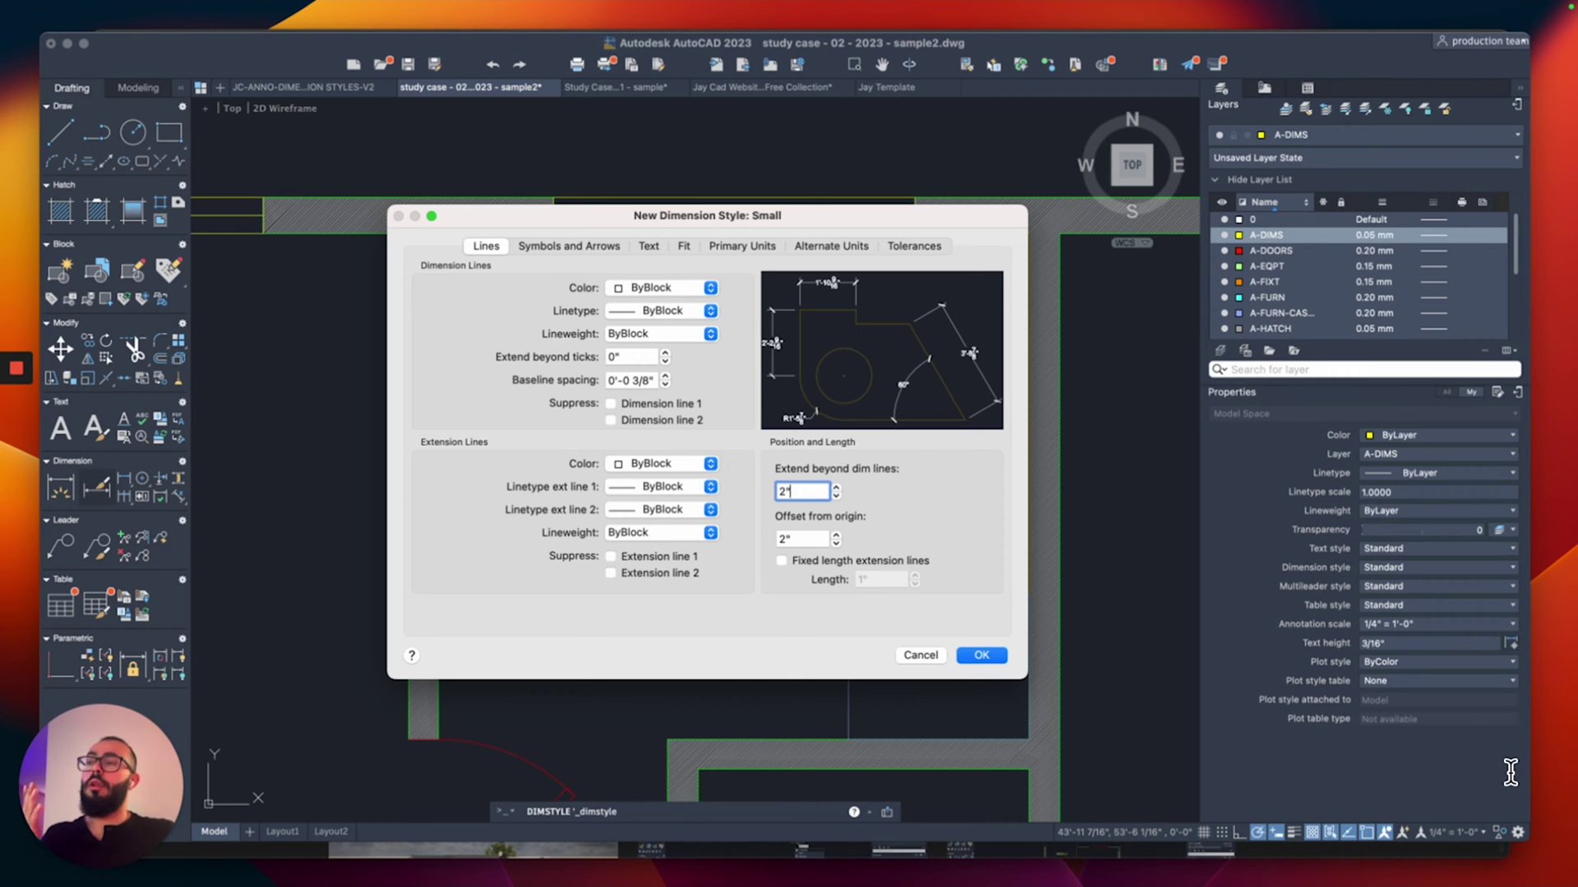
key(Tab)
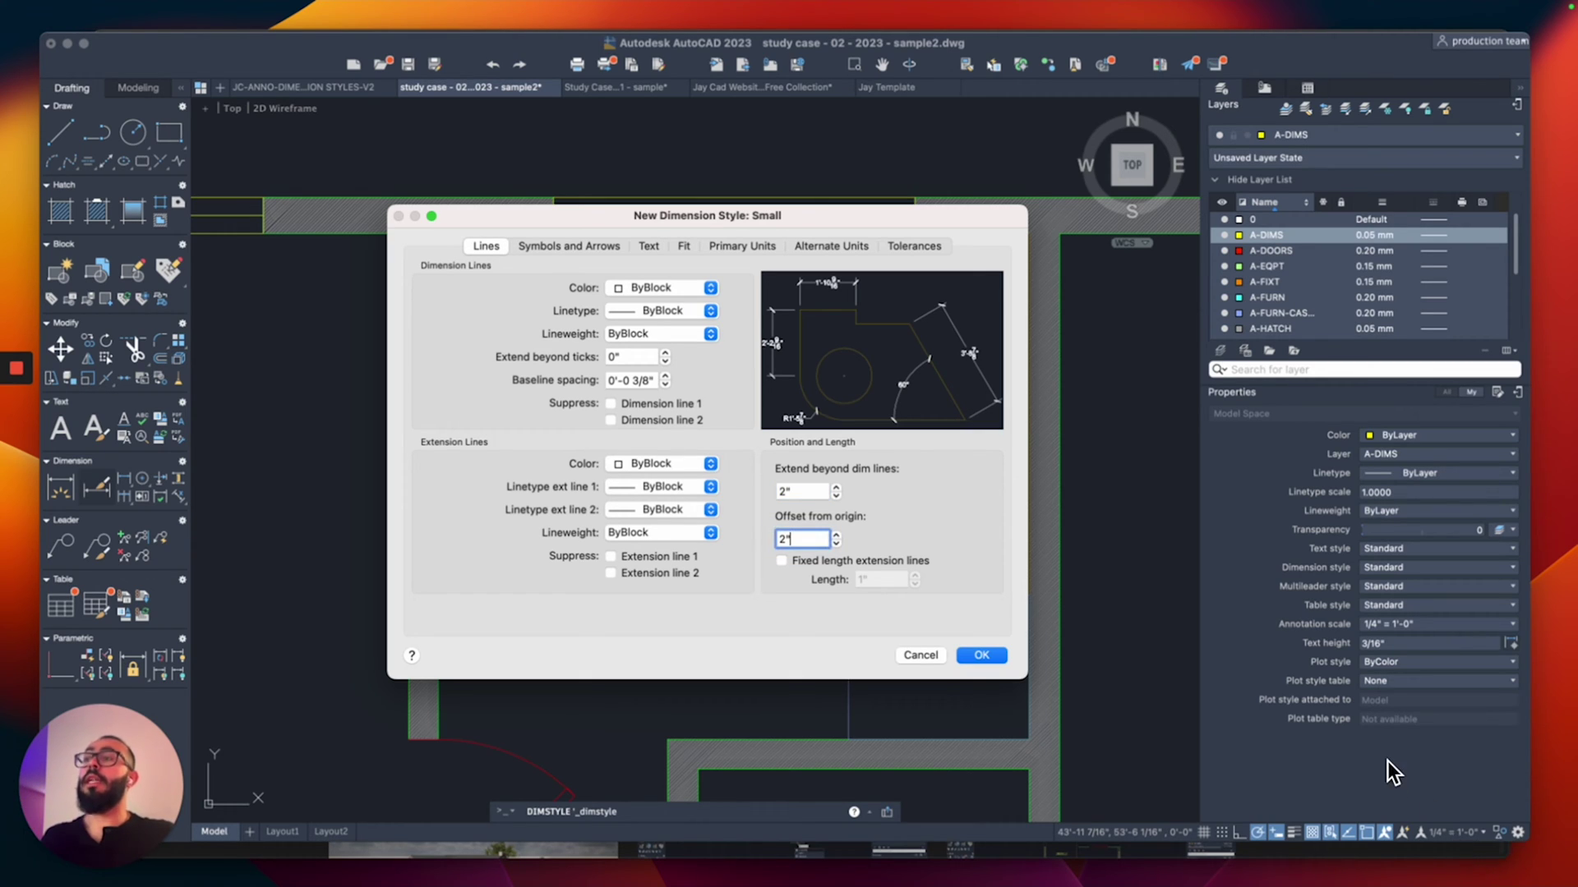
- Give Small a 2" arrow size and text height, save it, and close the manager
key(ctrl+Tab)
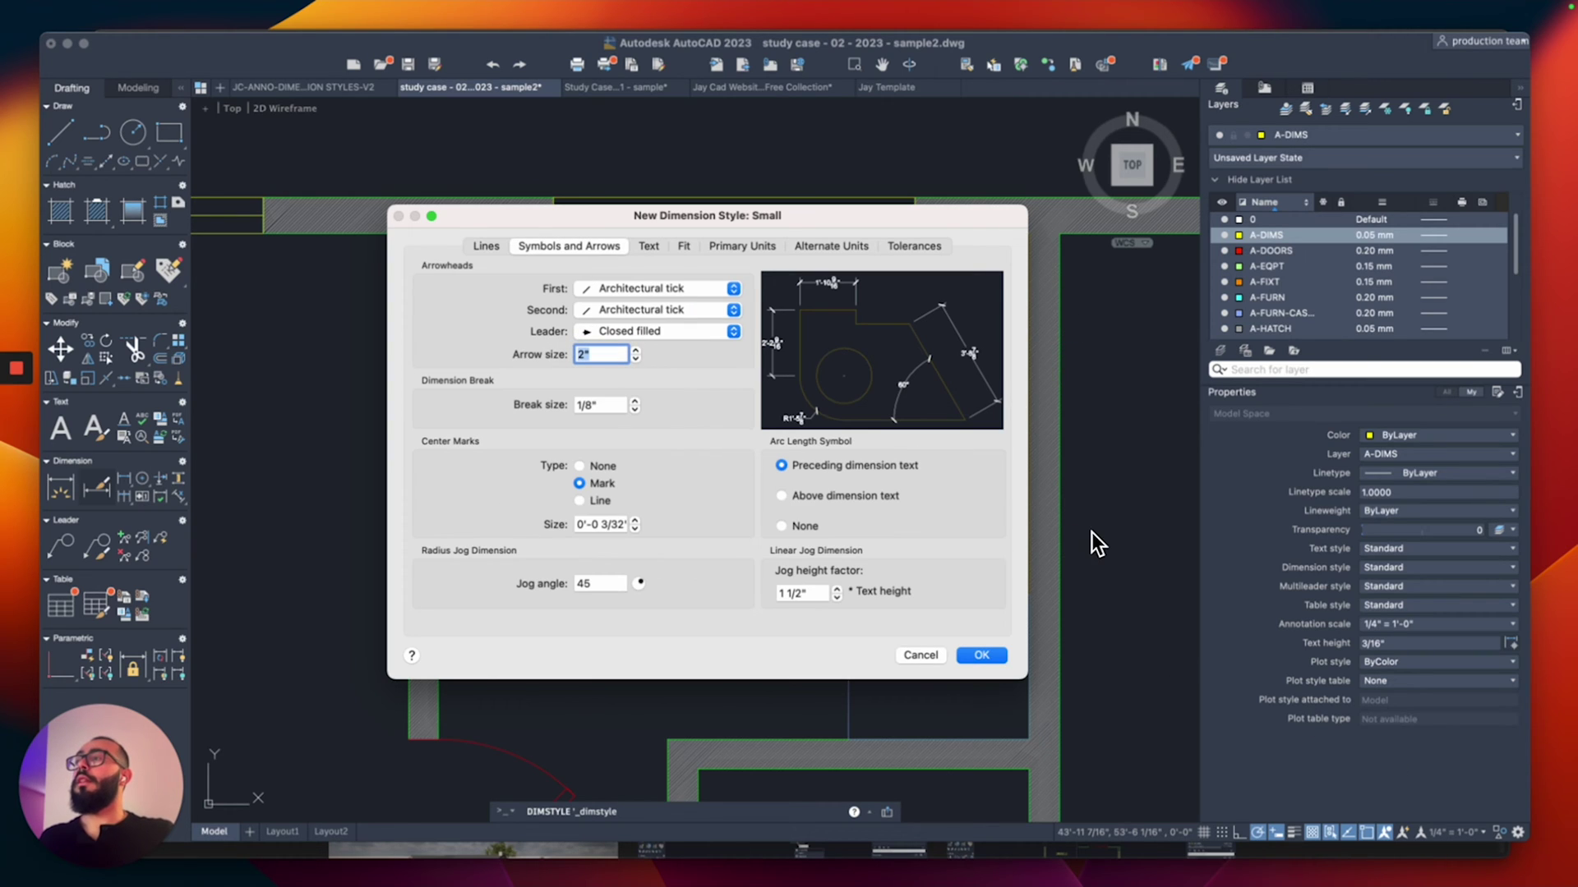
key(ctrl+Tab)
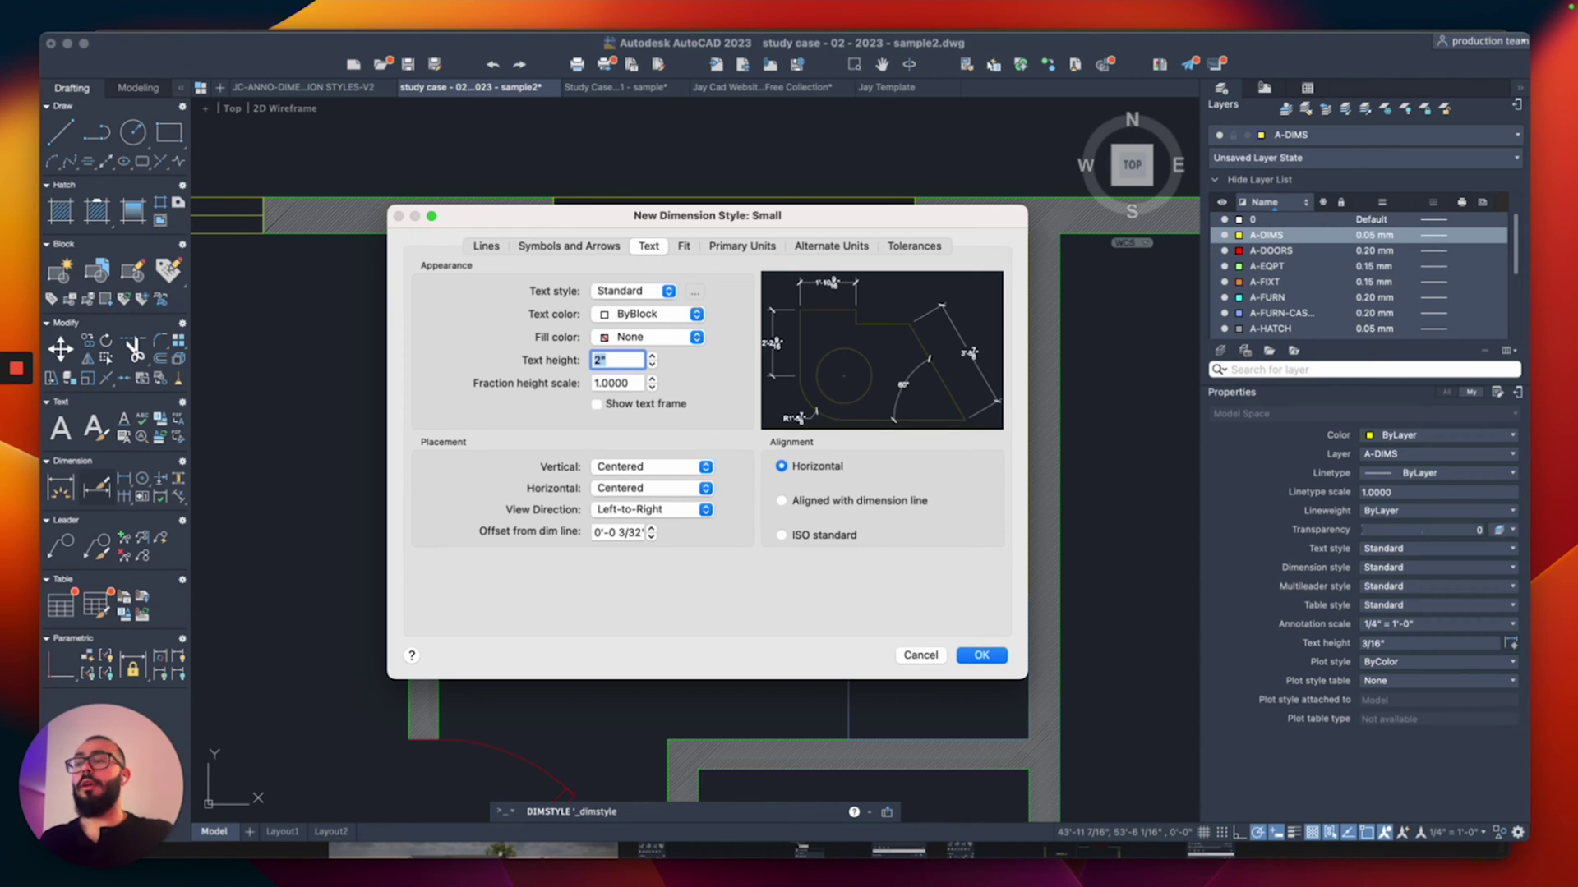
key(Return)
click(884, 626)
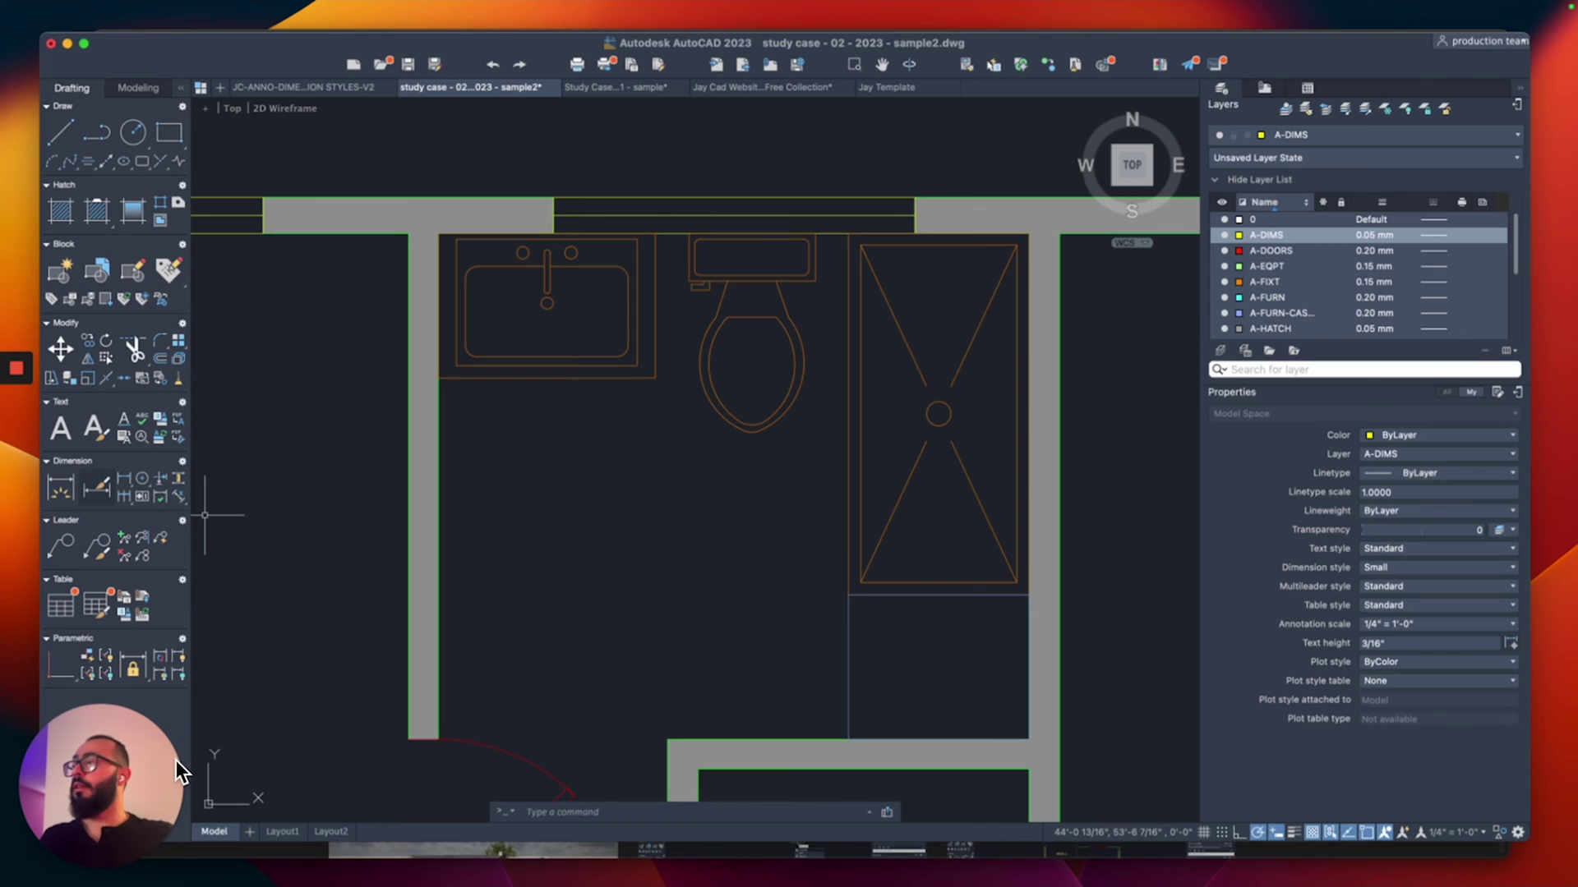
- Confirm Small as the current dimension style and pan the view over the bathroom
click(178, 497)
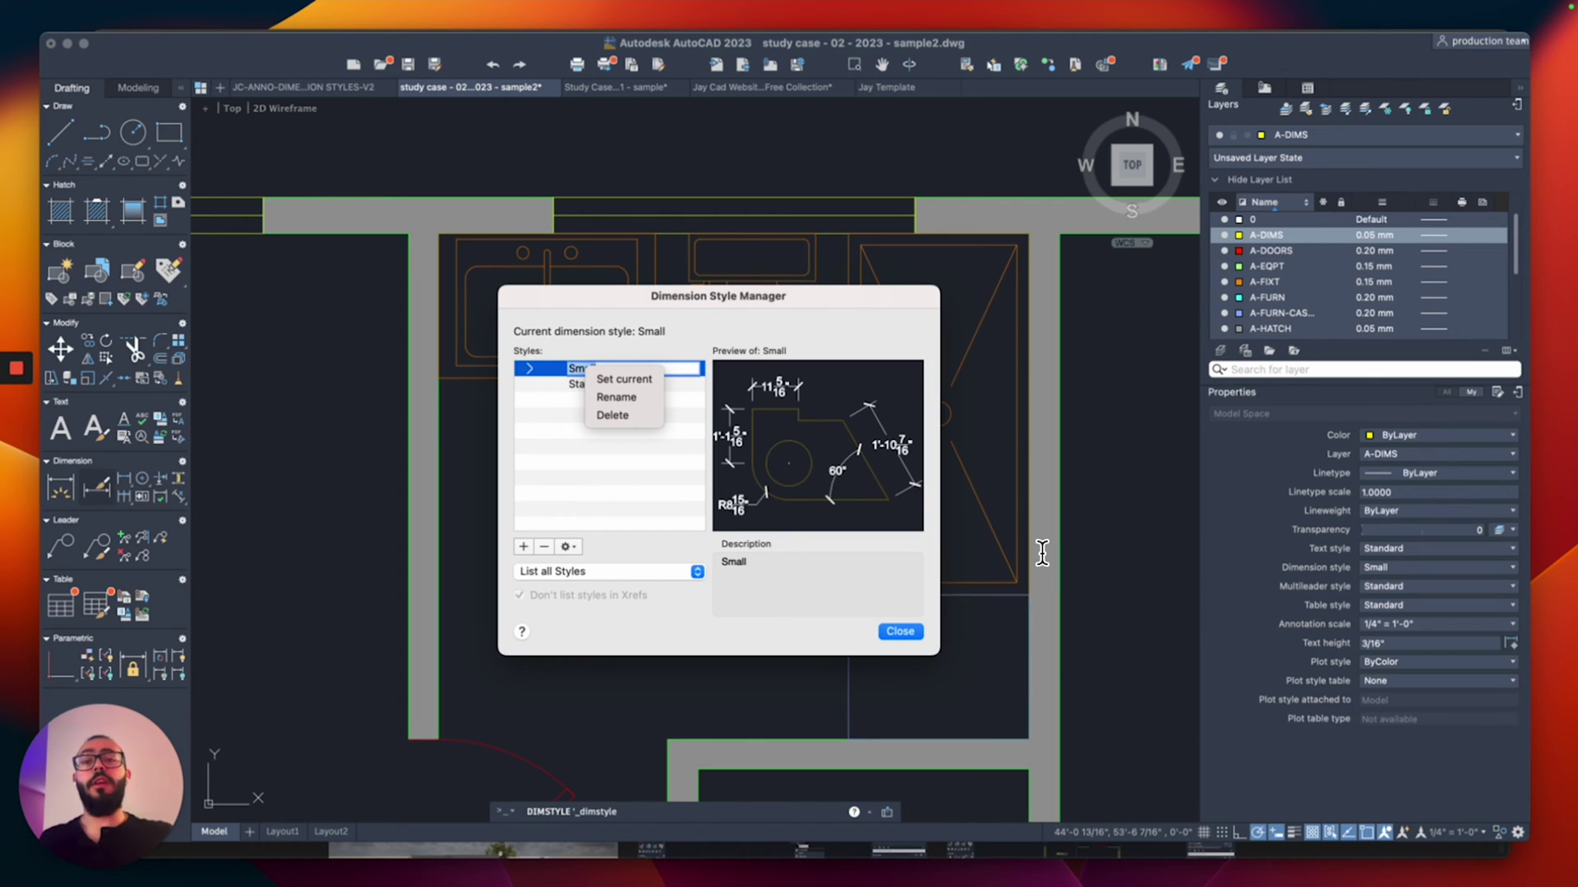
key(Down)
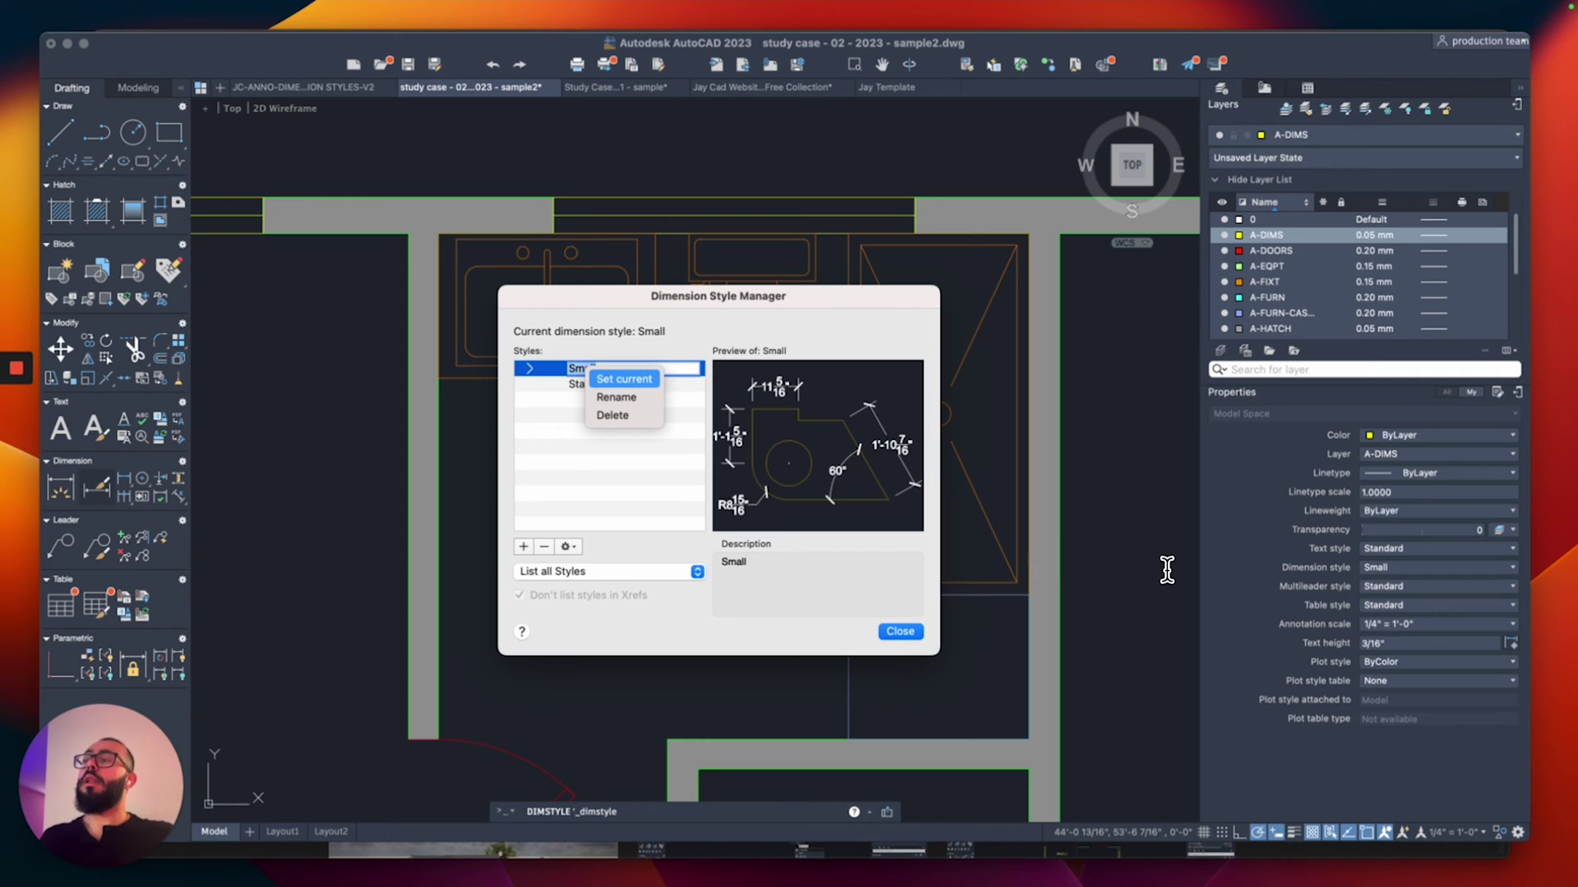
key(Escape)
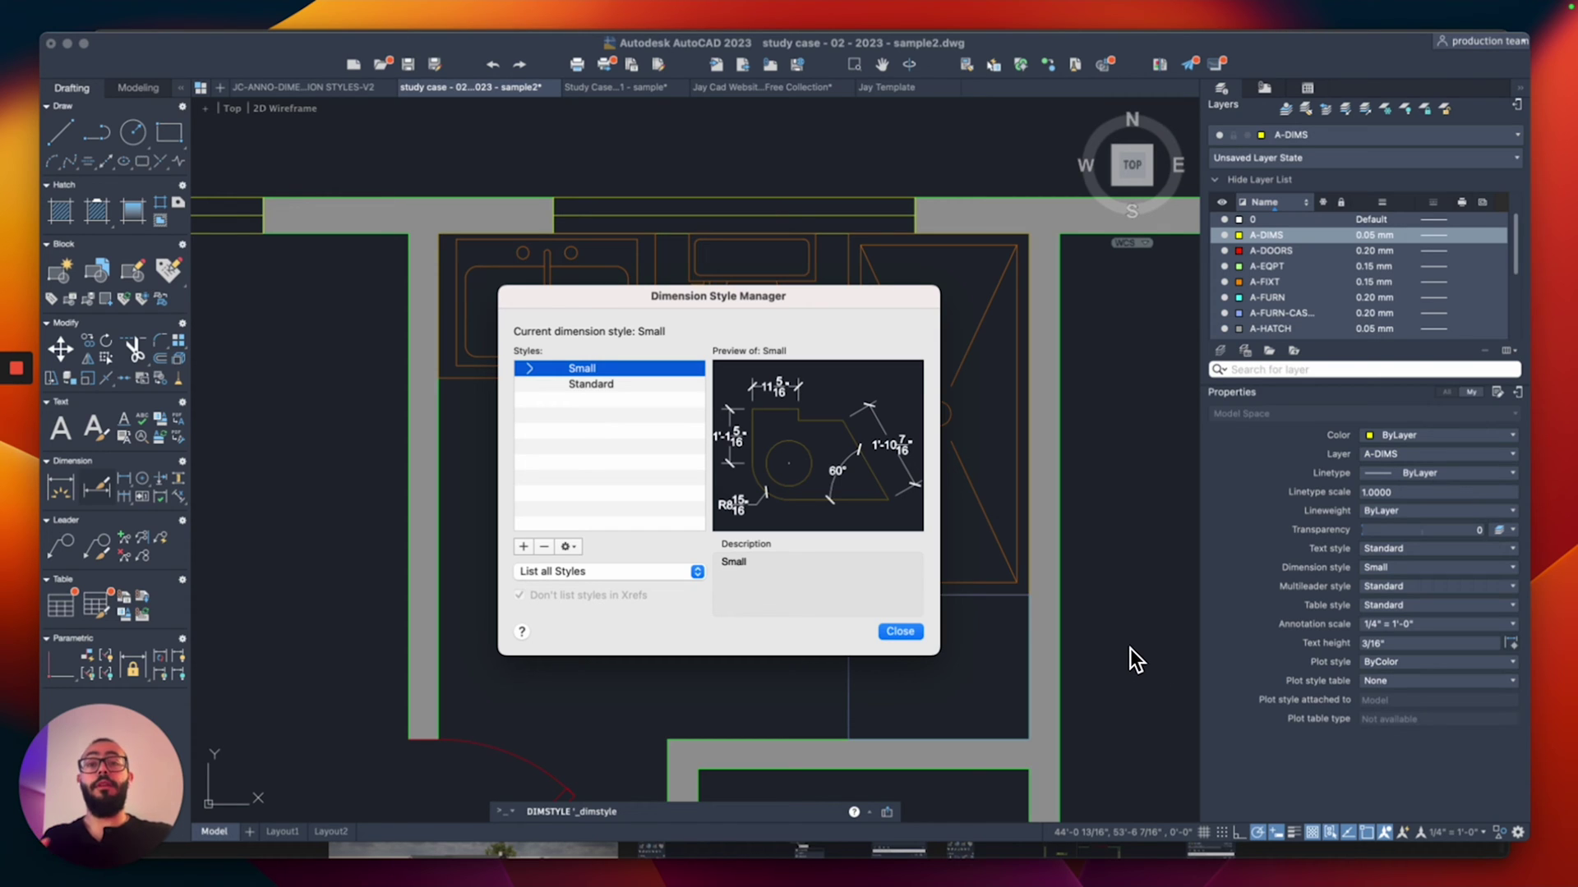
click(900, 631)
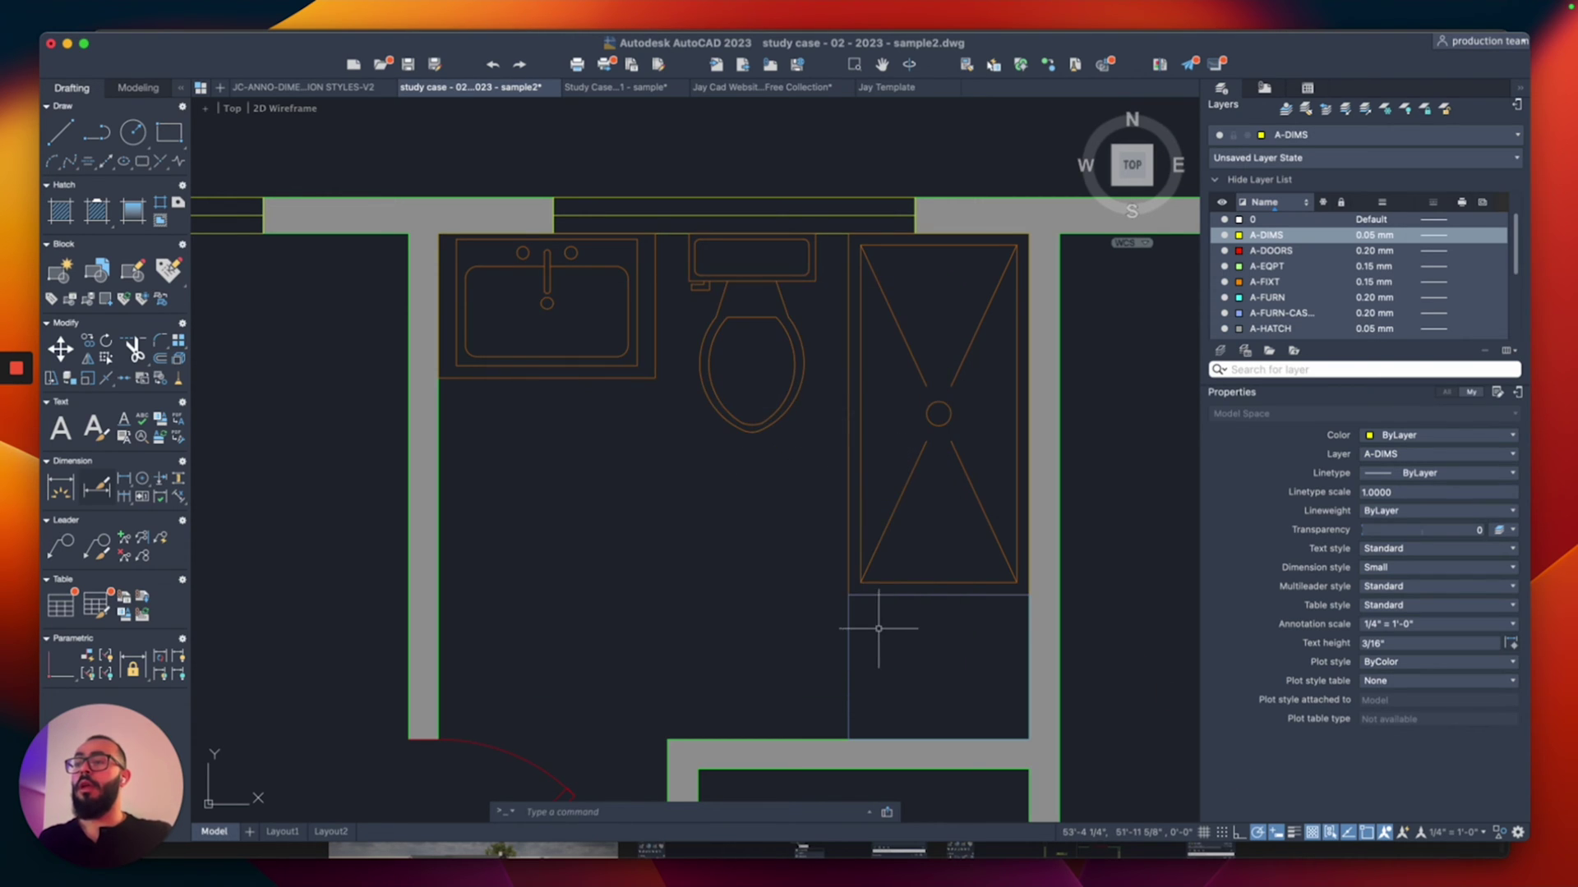
middle_drag(866, 634, 803, 627)
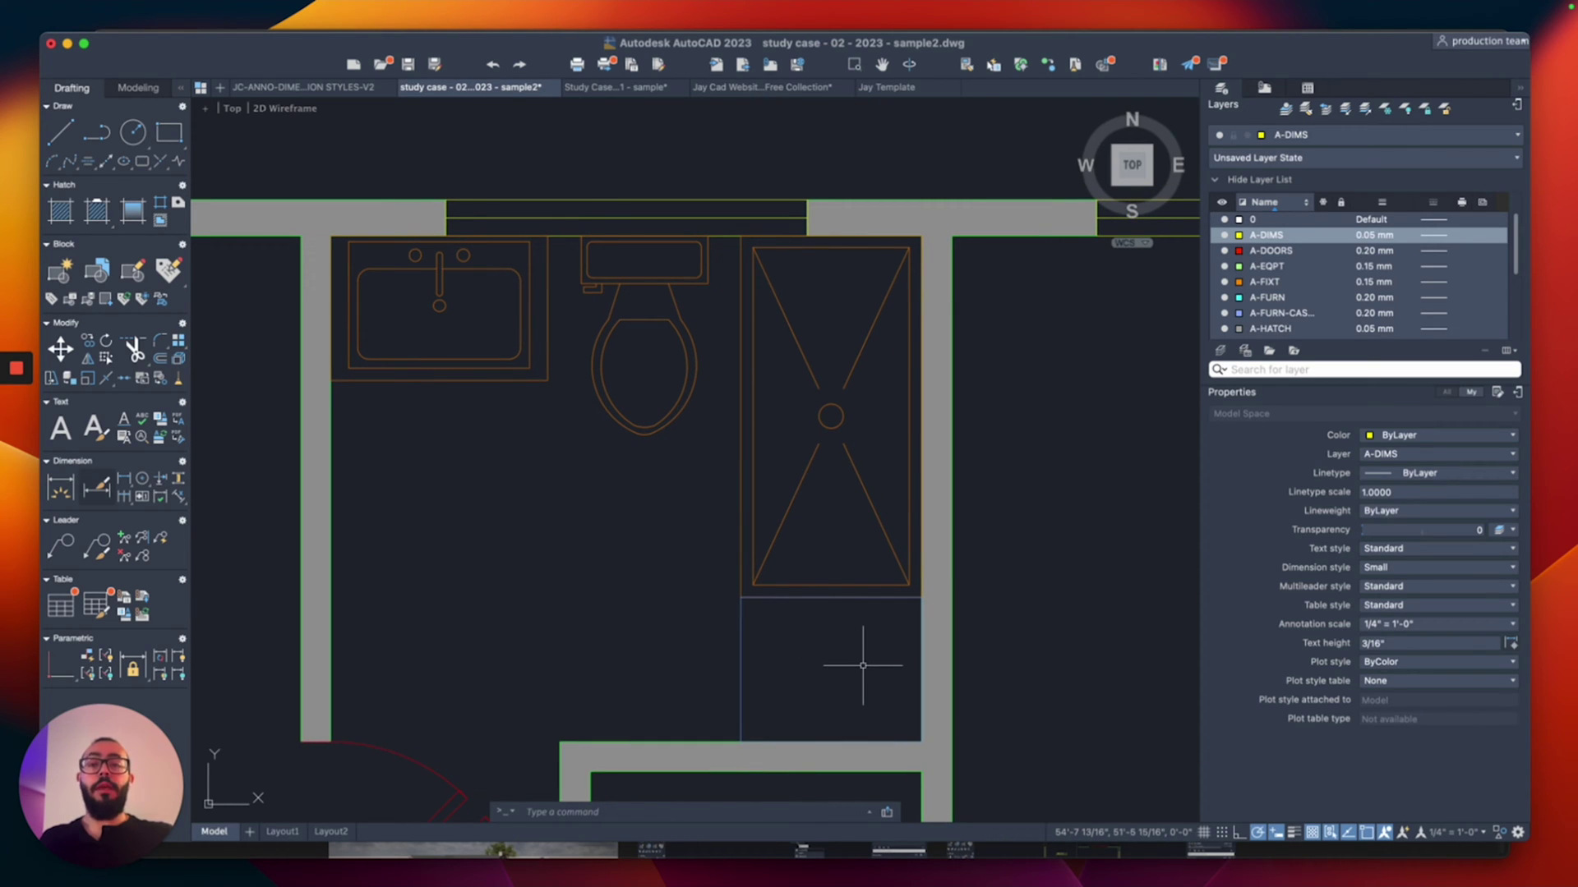
text(d)
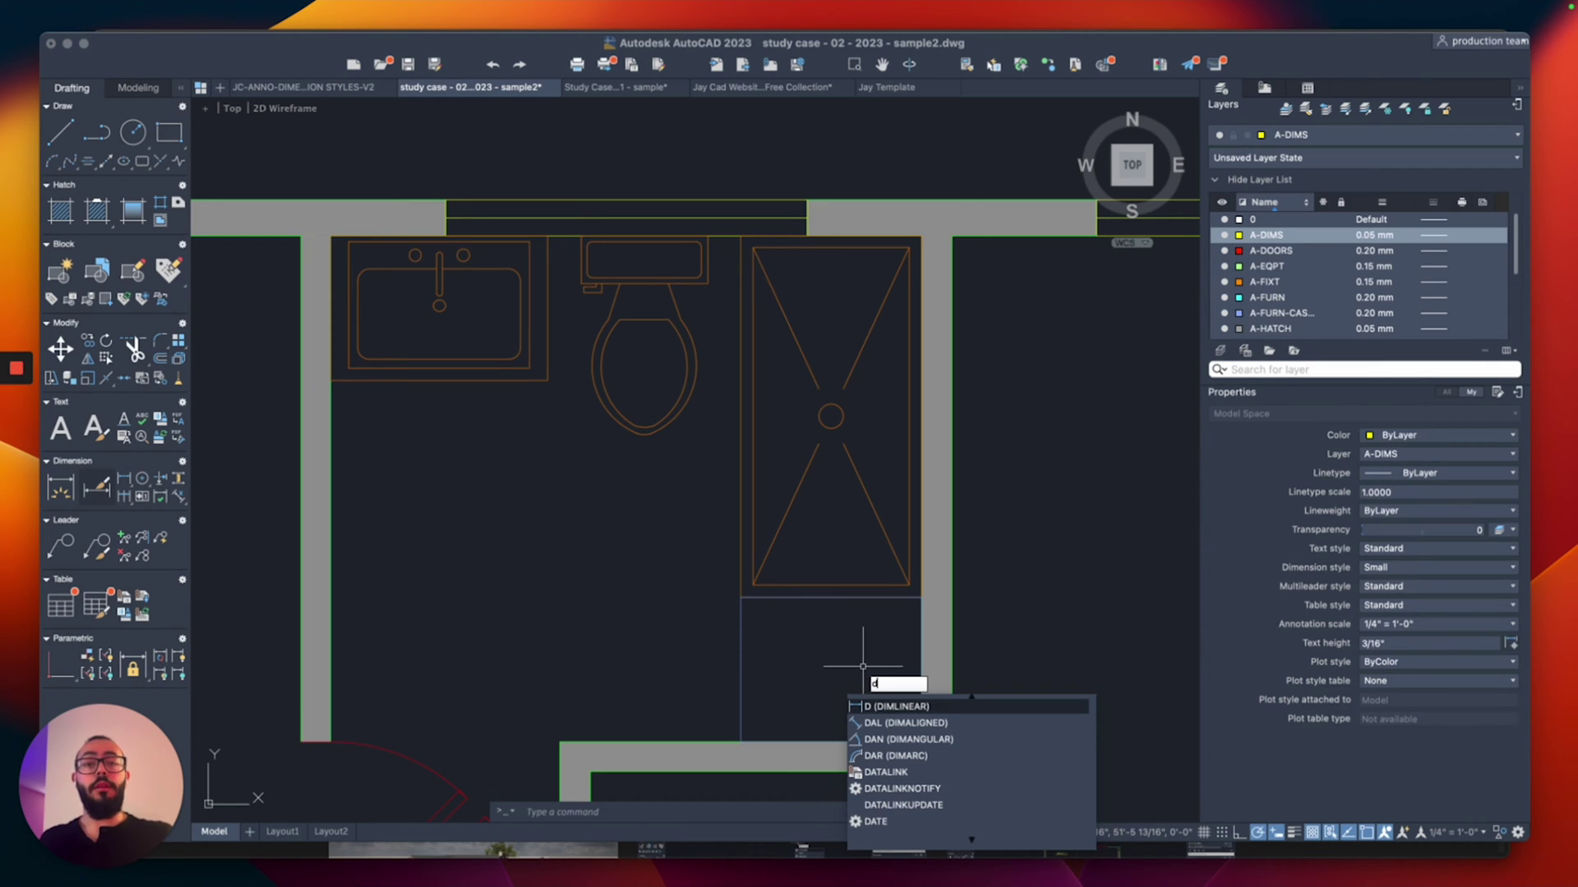
- Dimension the bathroom's right wall with the 2' and 5' vertical dimensions beside the shower
key(Return)
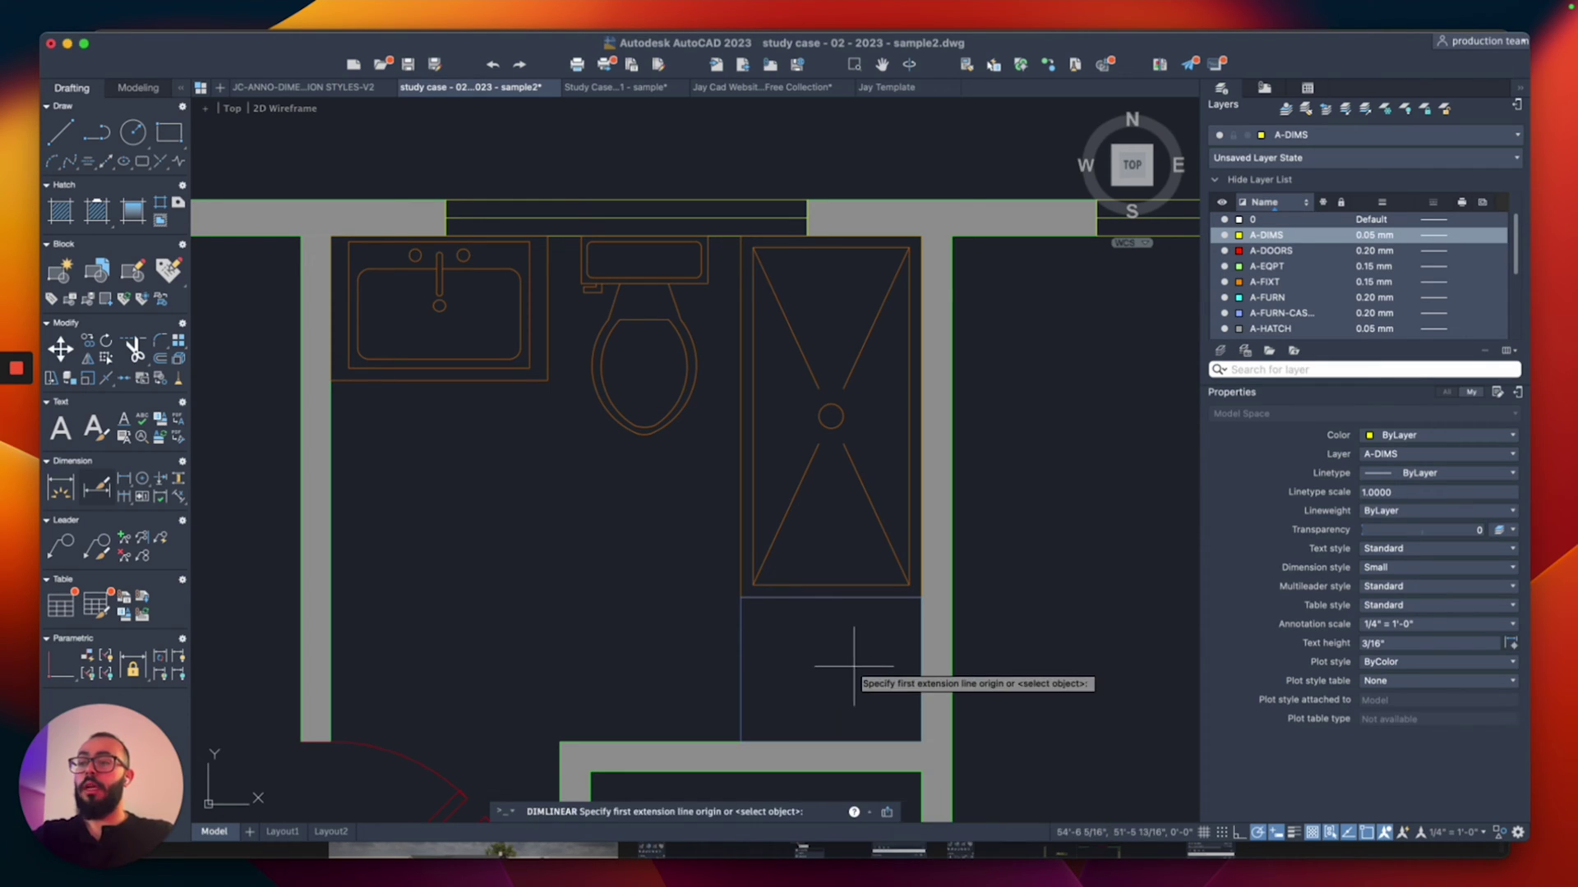
click(922, 740)
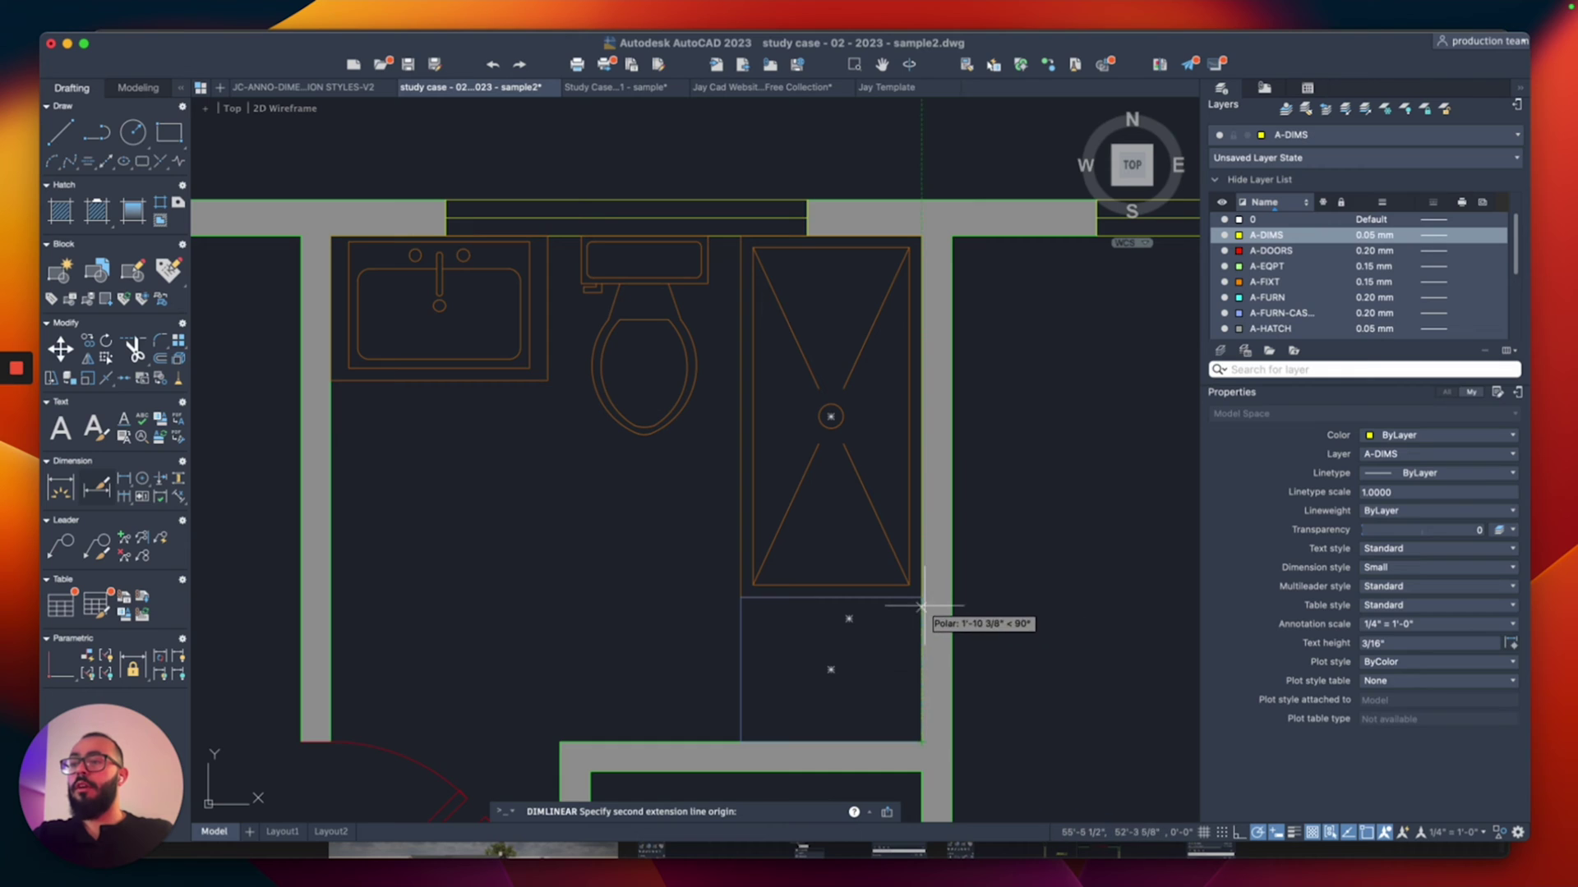
click(923, 598)
click(1005, 609)
scroll(1004, 609, up, 3)
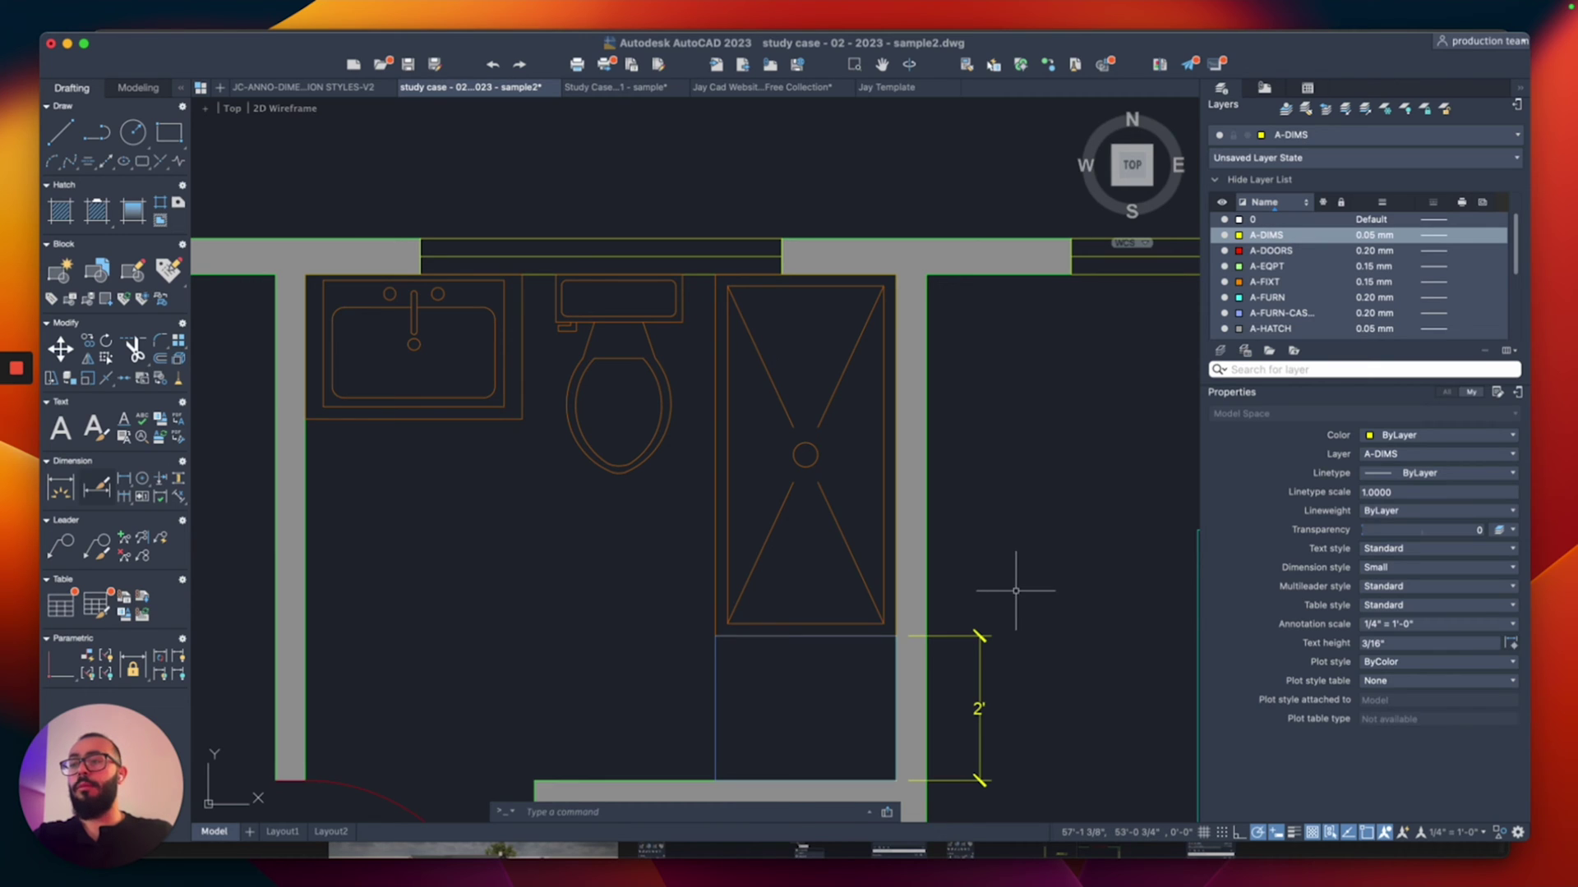
key(Return)
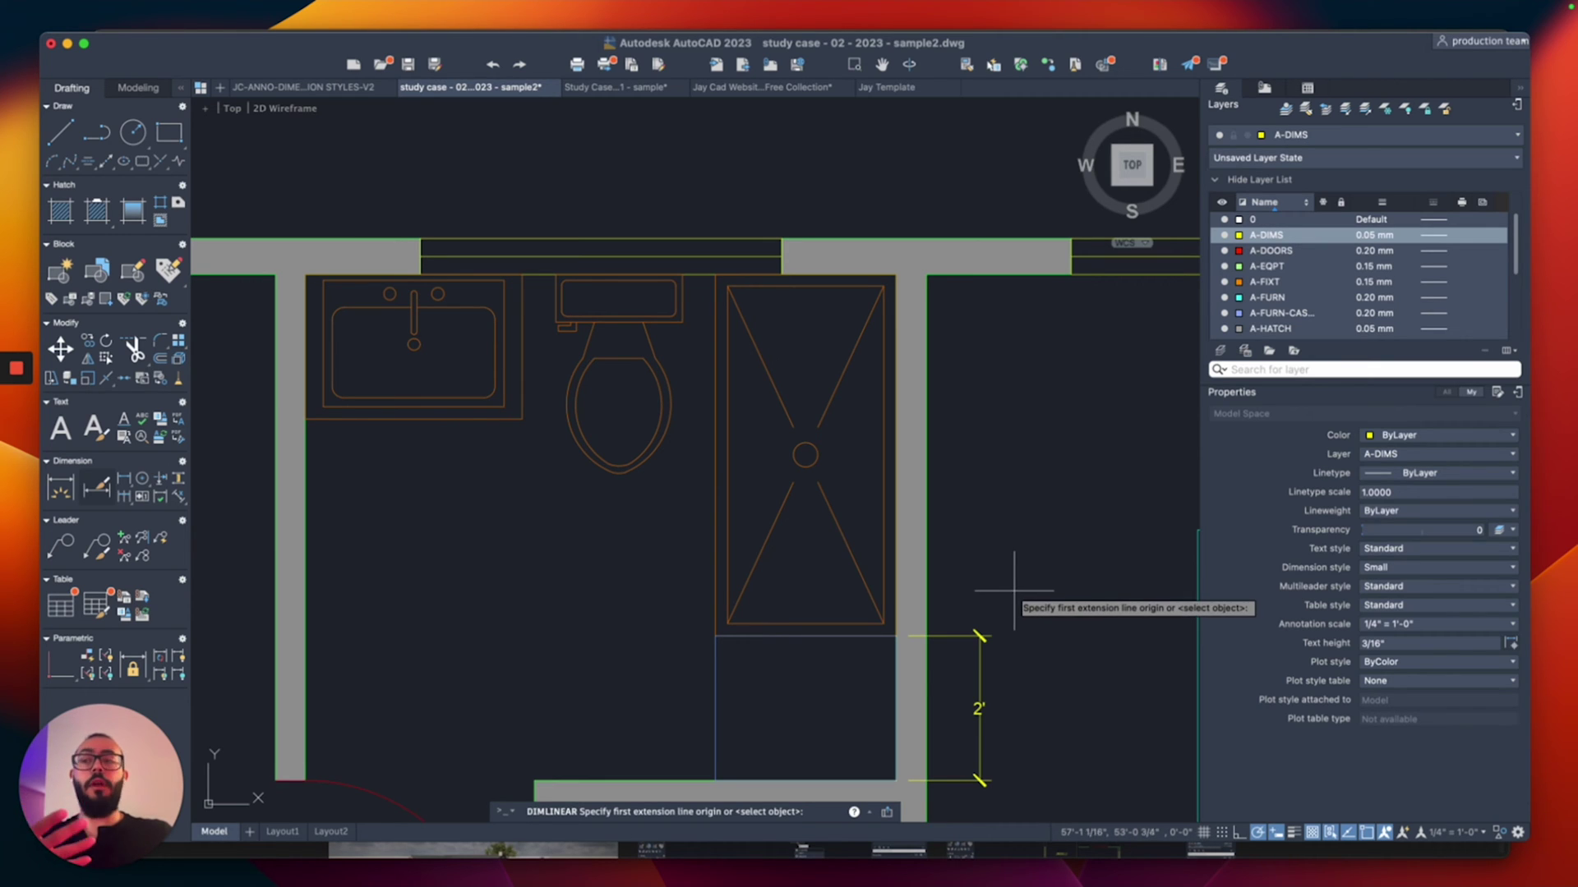
click(908, 638)
click(909, 276)
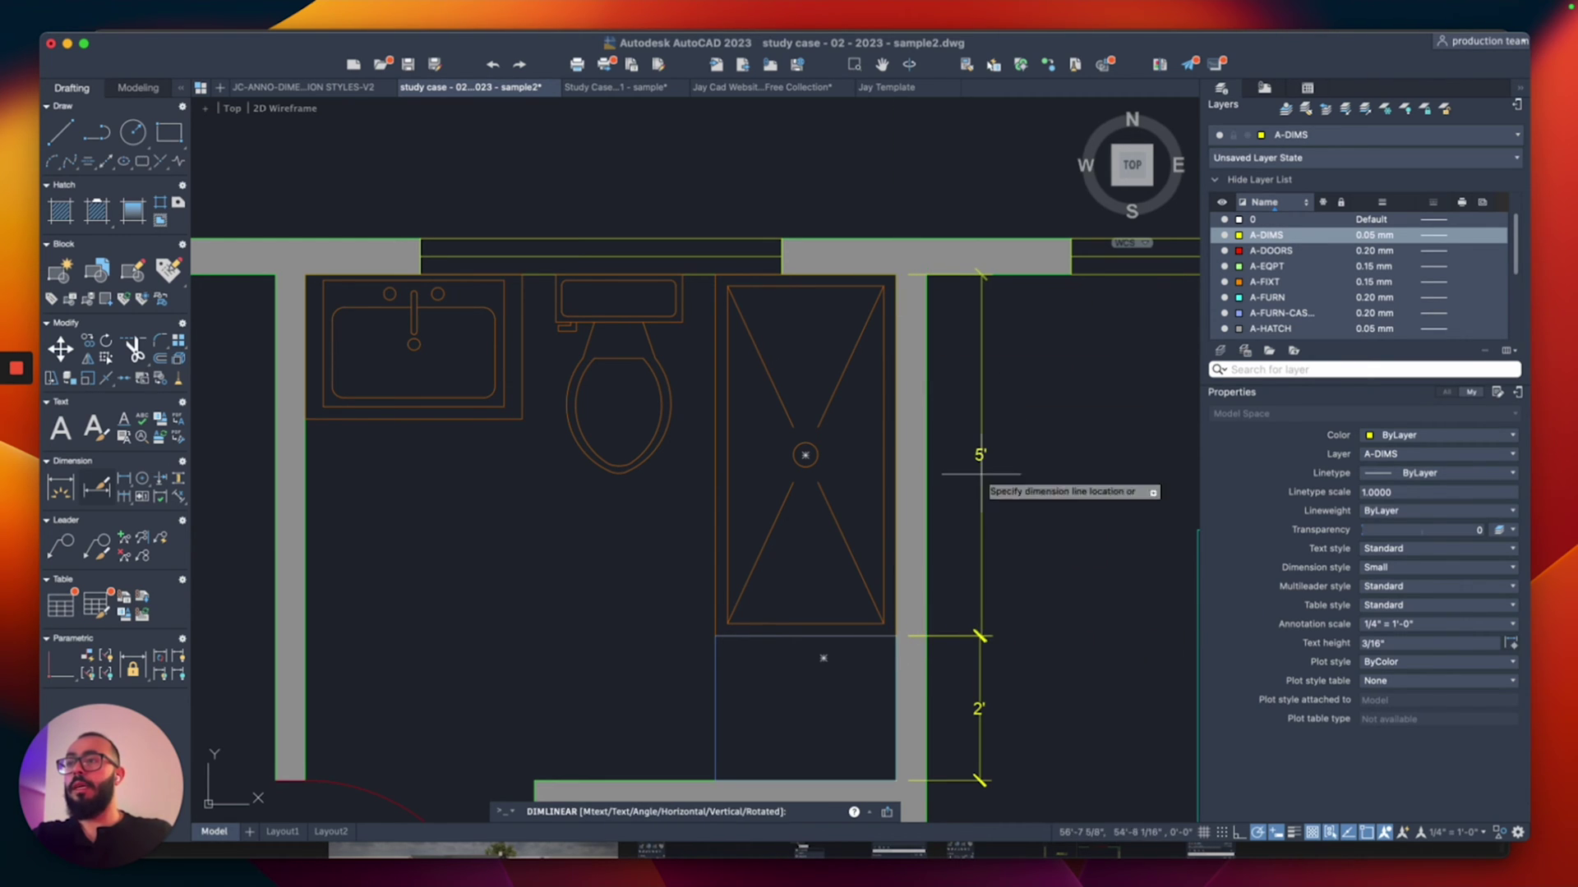
click(979, 636)
- Dimension the top wall with 2'-6" to the shower and 1'-4" to the toilet centre
middle_drag(802, 458, 873, 575)
key(Return)
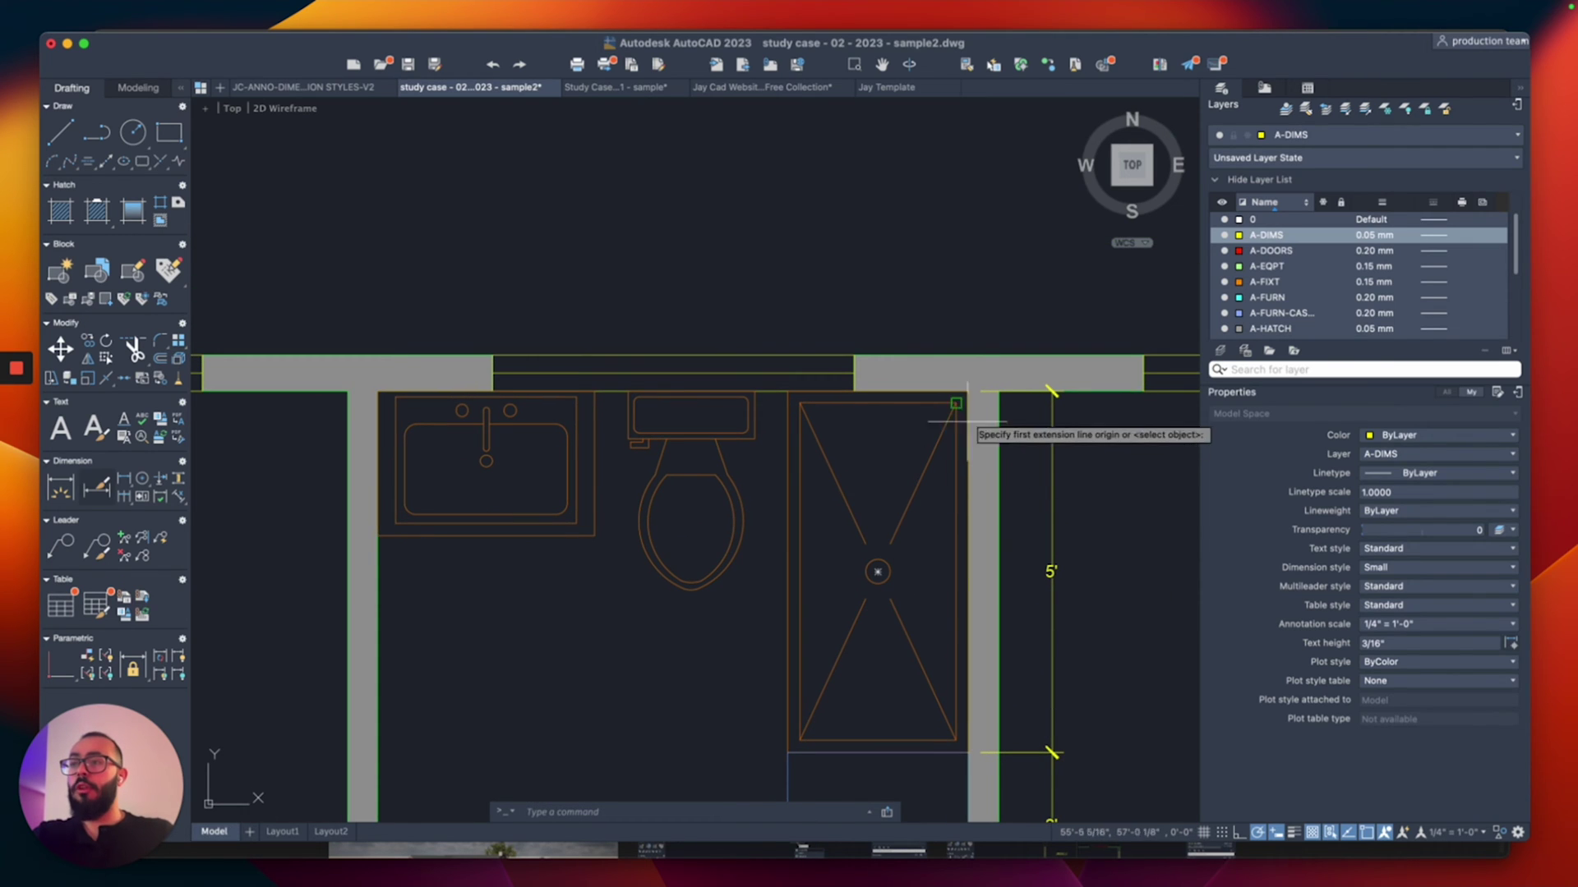
click(967, 393)
click(788, 393)
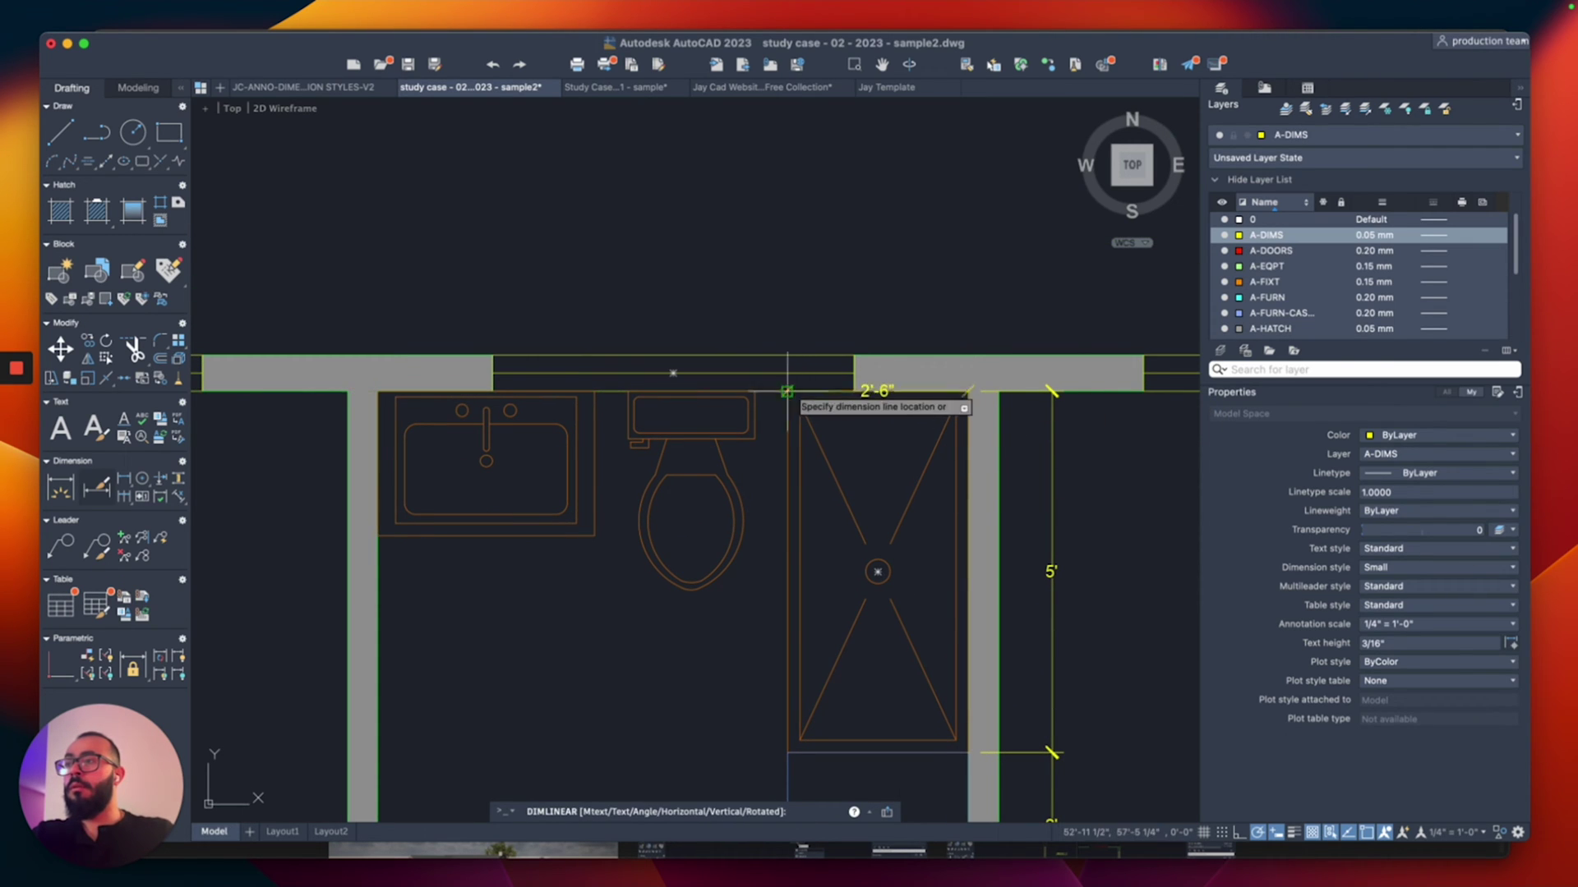
click(802, 313)
key(Return)
click(619, 392)
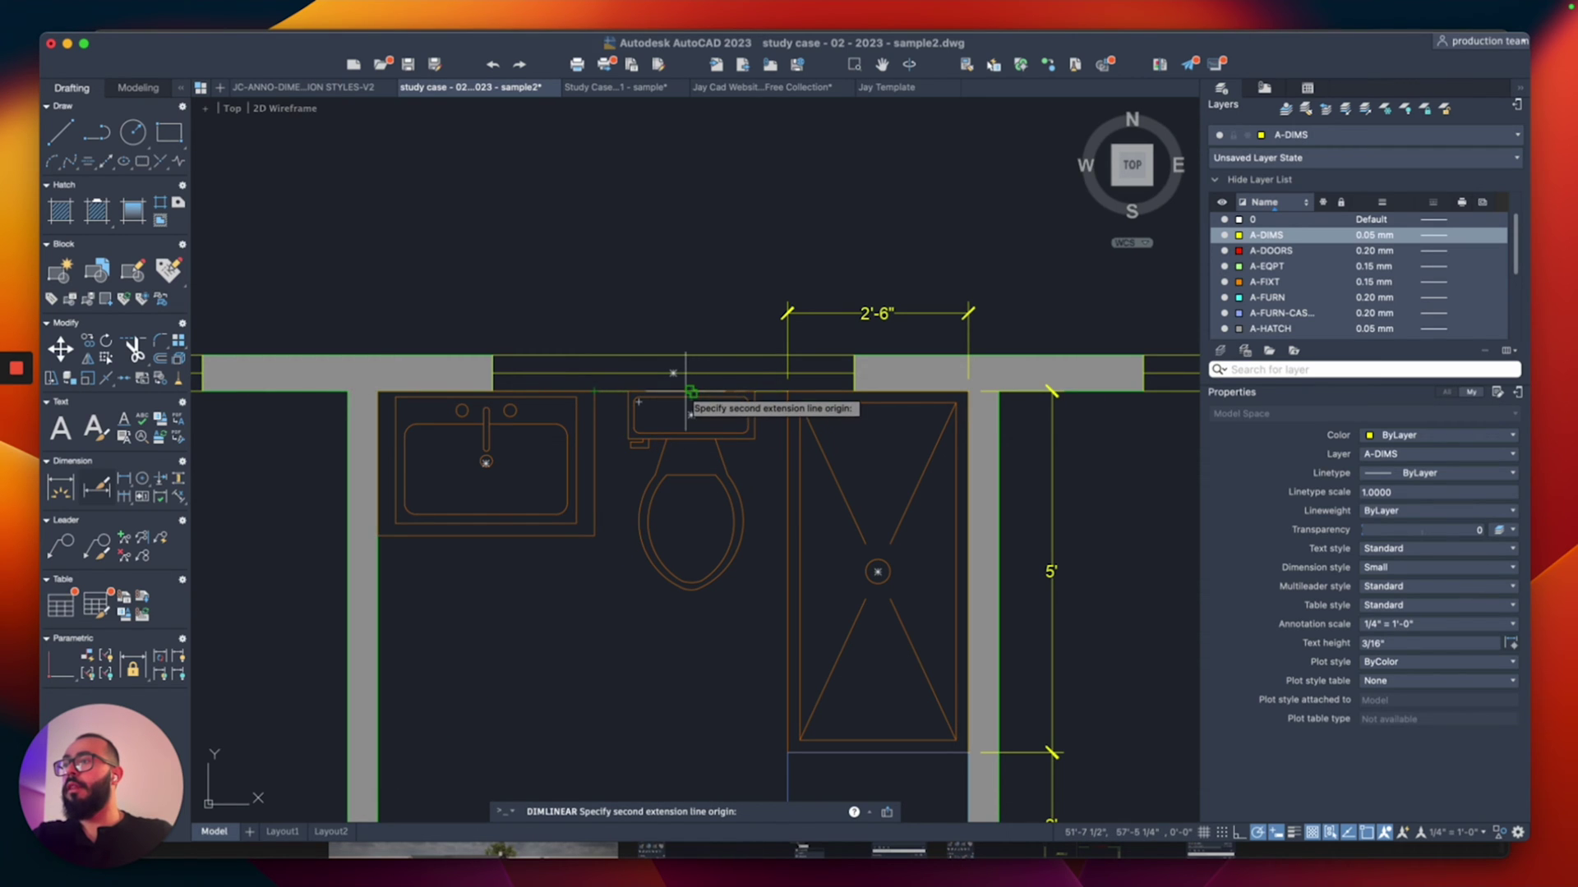
click(691, 398)
click(787, 313)
middle_drag(787, 313, 955, 313)
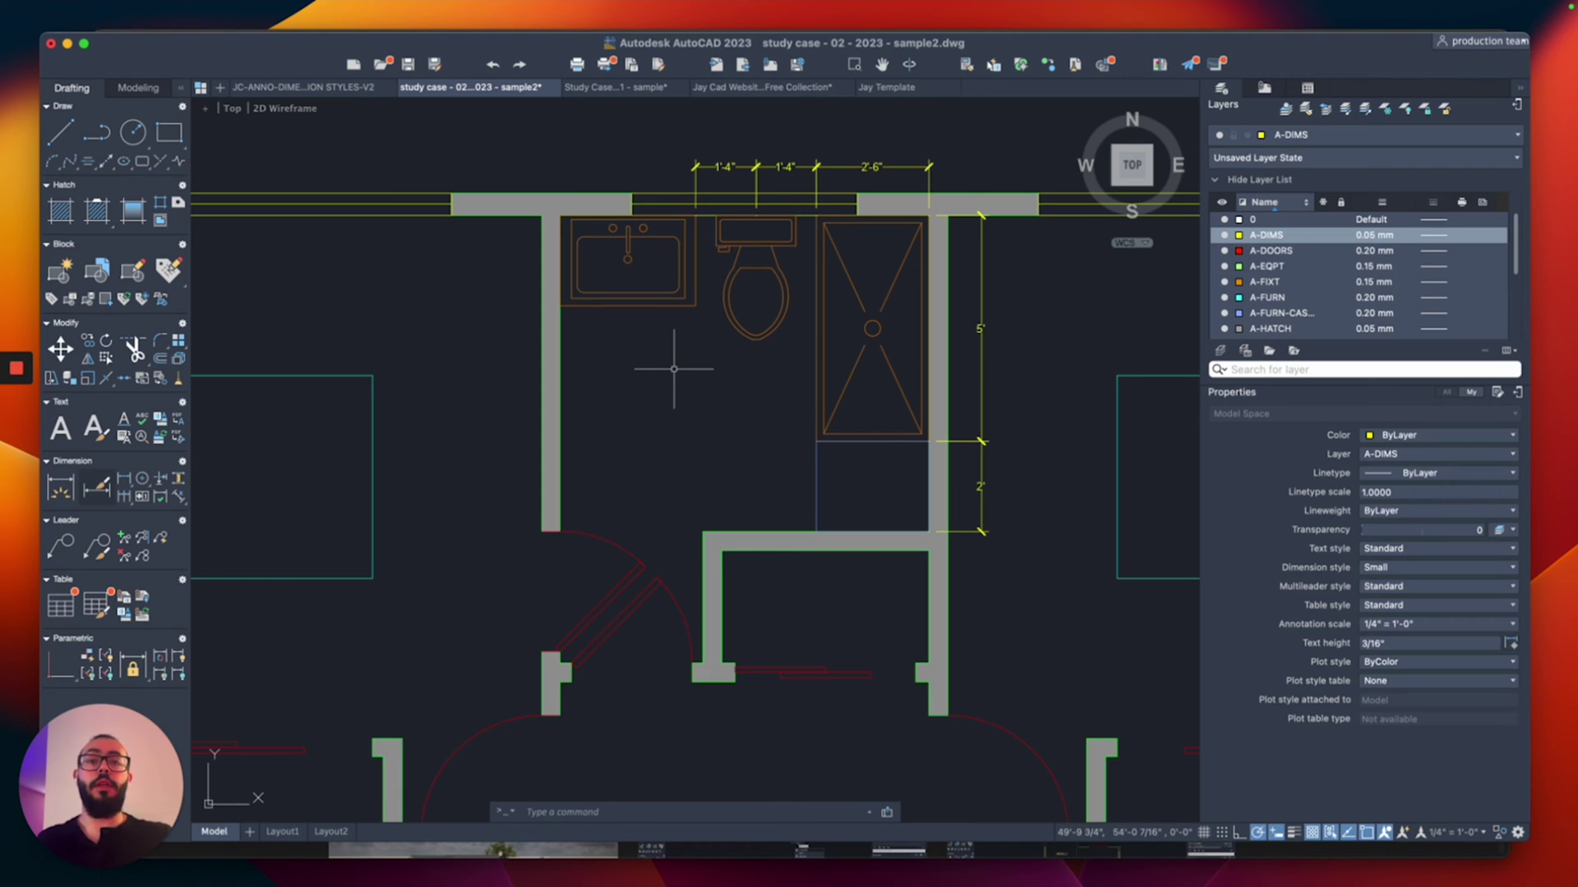
scroll(605, 385, down, 3)
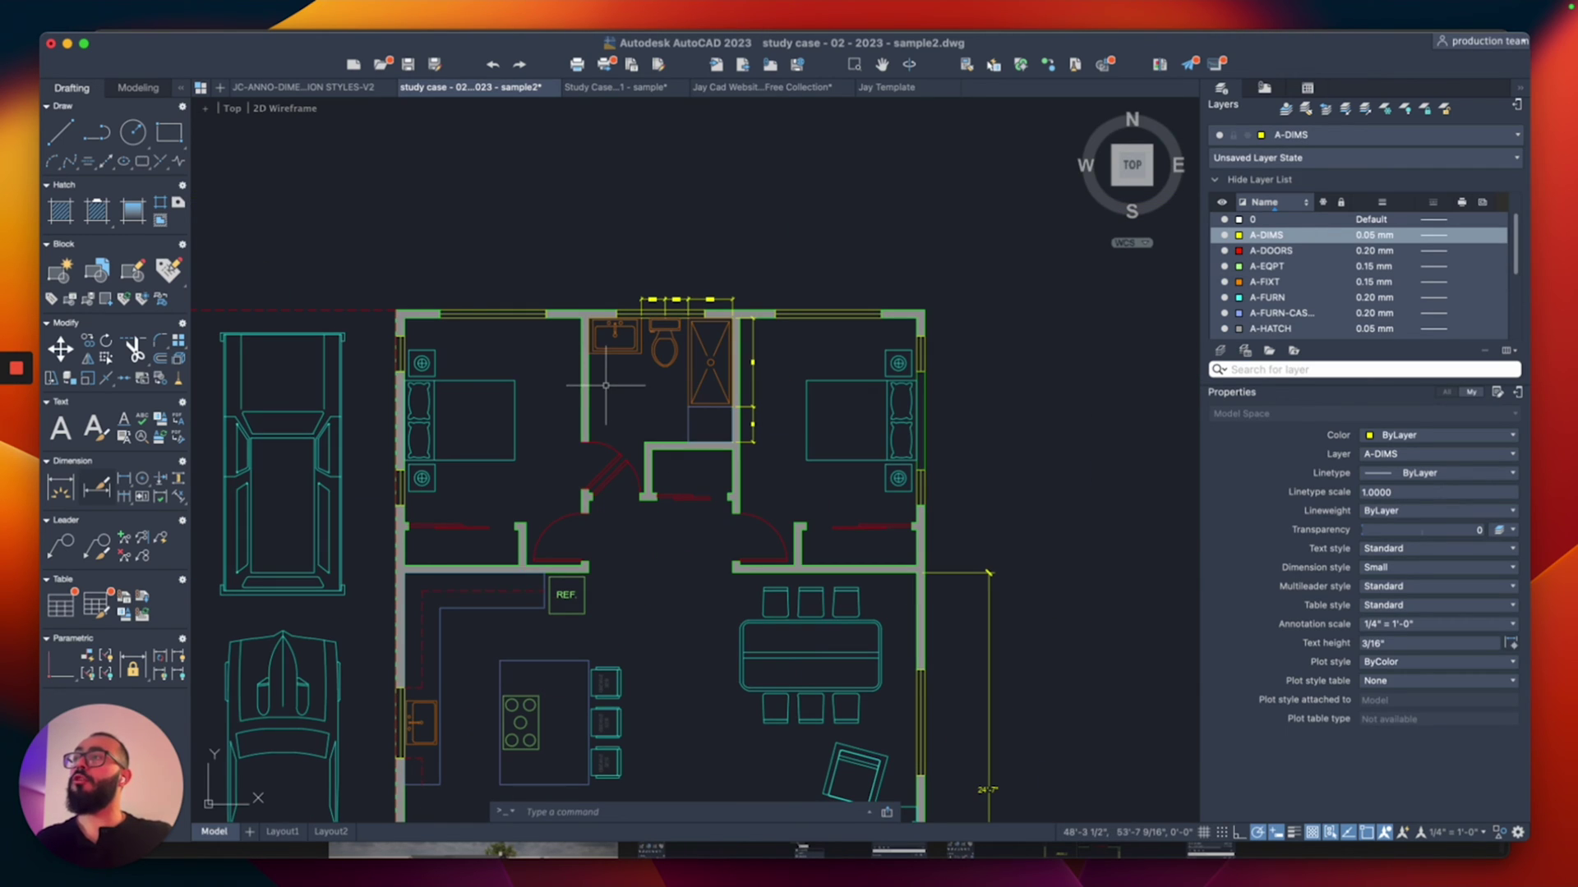
- Switch to the Study Case 01 drawing and frame the plan with space above it
click(616, 87)
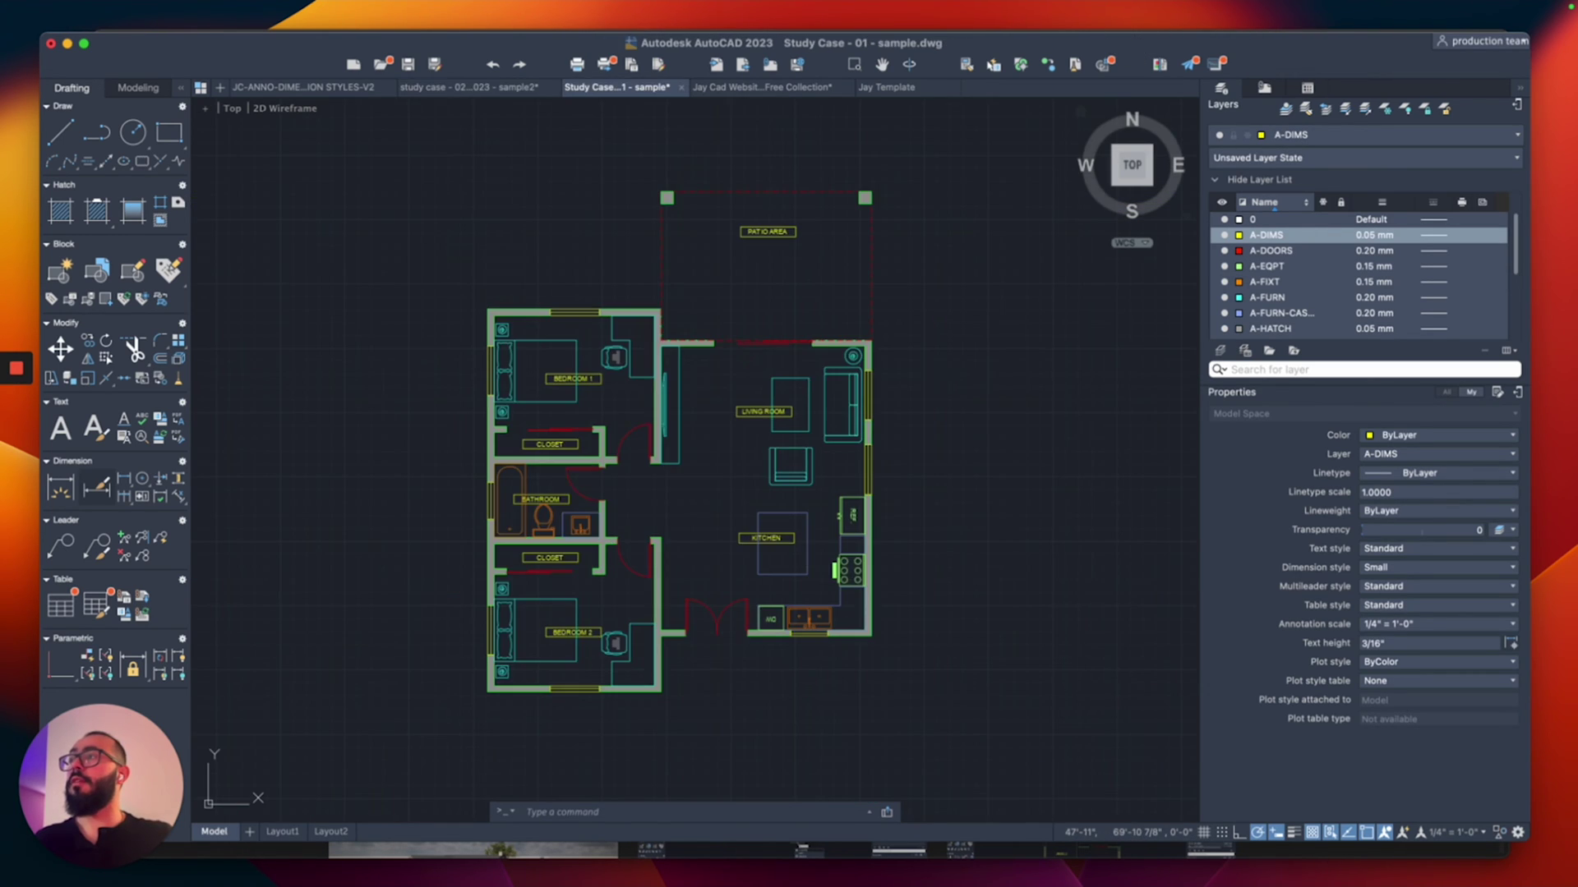
scroll(598, 346, up, 3)
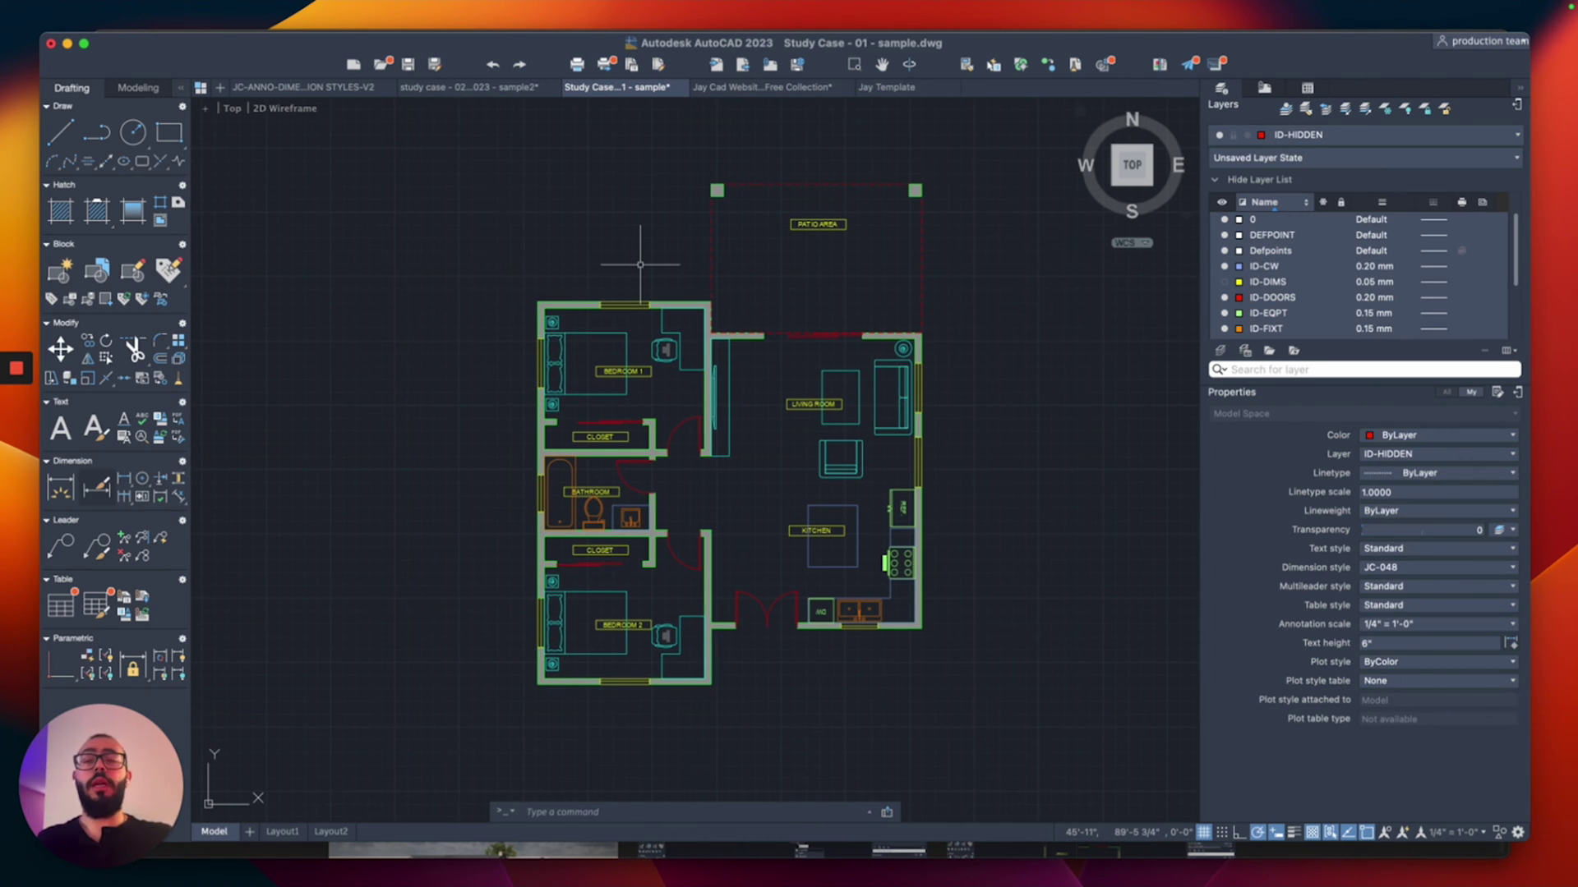
scroll(640, 262, up, 2)
middle_drag(611, 254, 586, 351)
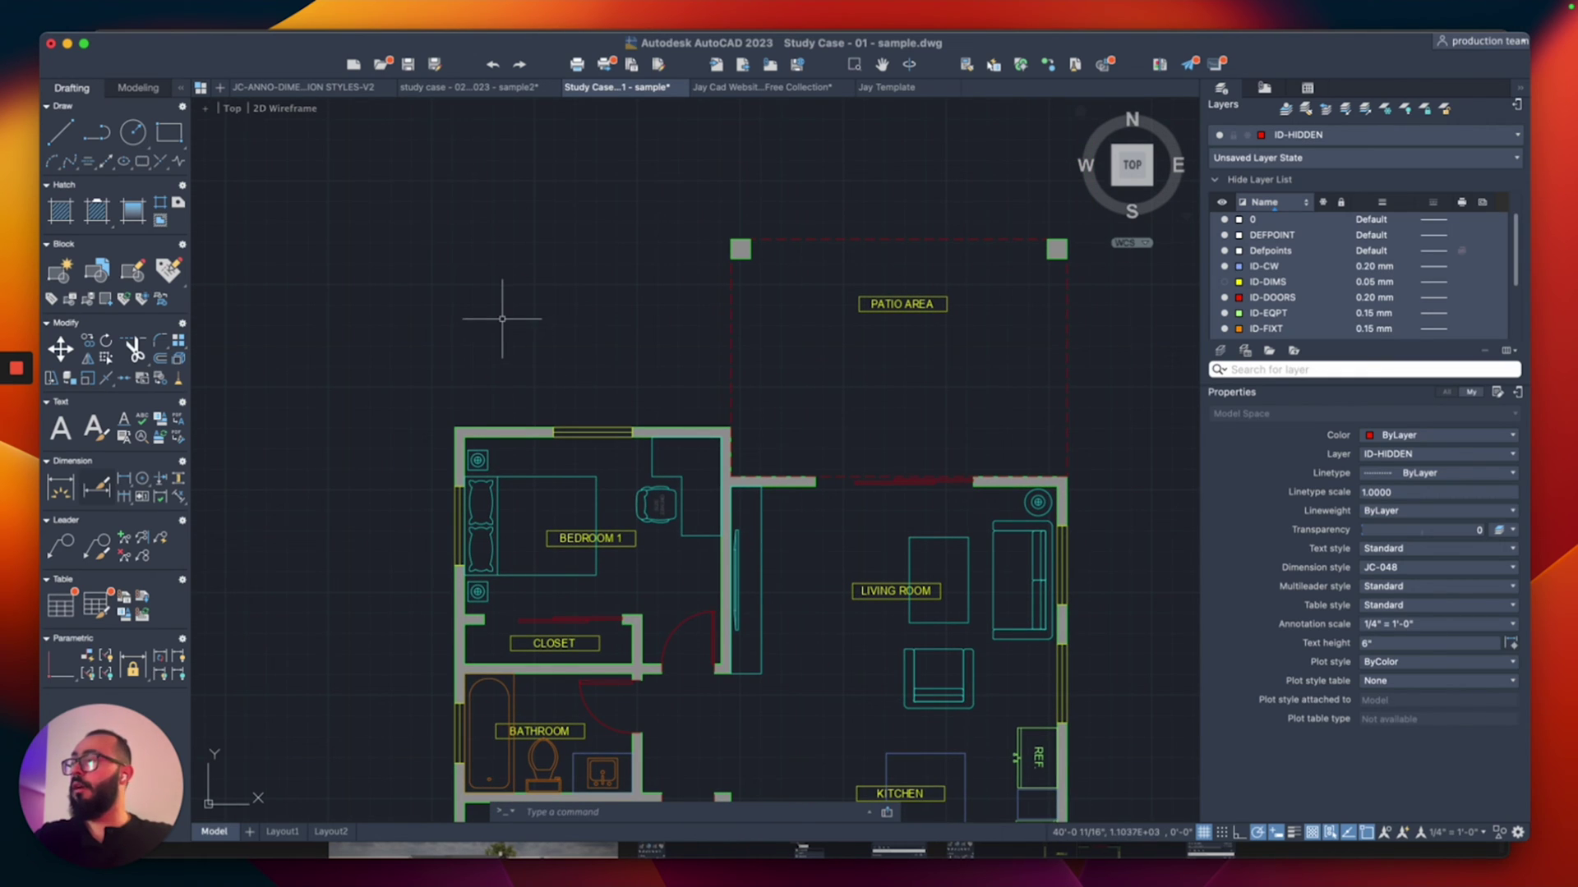
- Review the drawing's JC dimension styles, confirming JC-048 is current
click(179, 496)
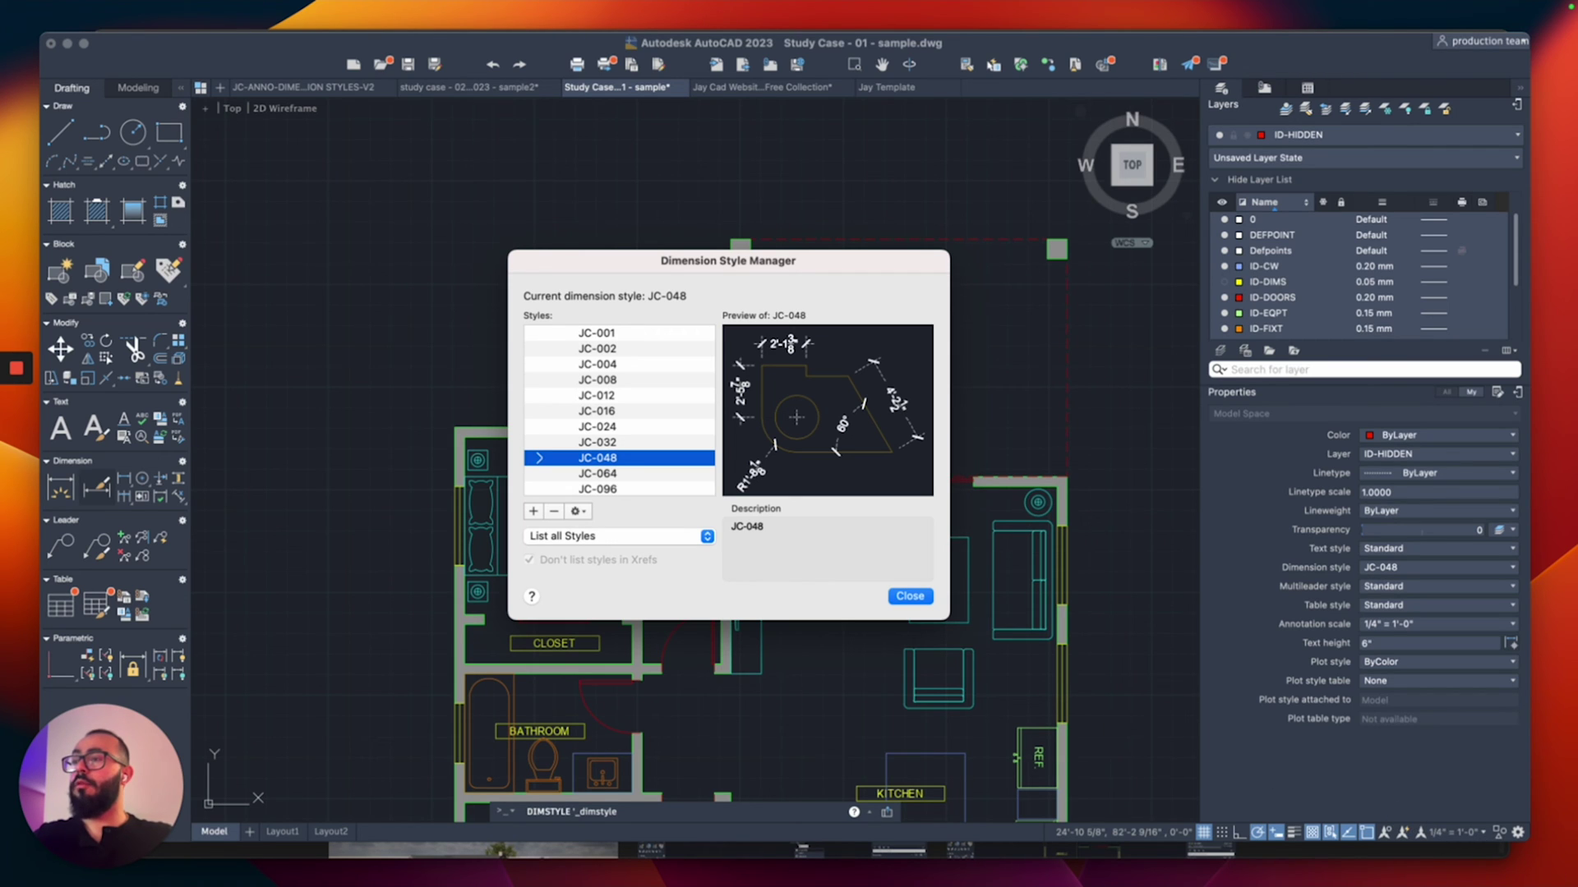
key(Return)
scroll(633, 499, up, 5)
- Add a 4'-7 13/16" linear dimension above the Study Case 01 plan
text(d)
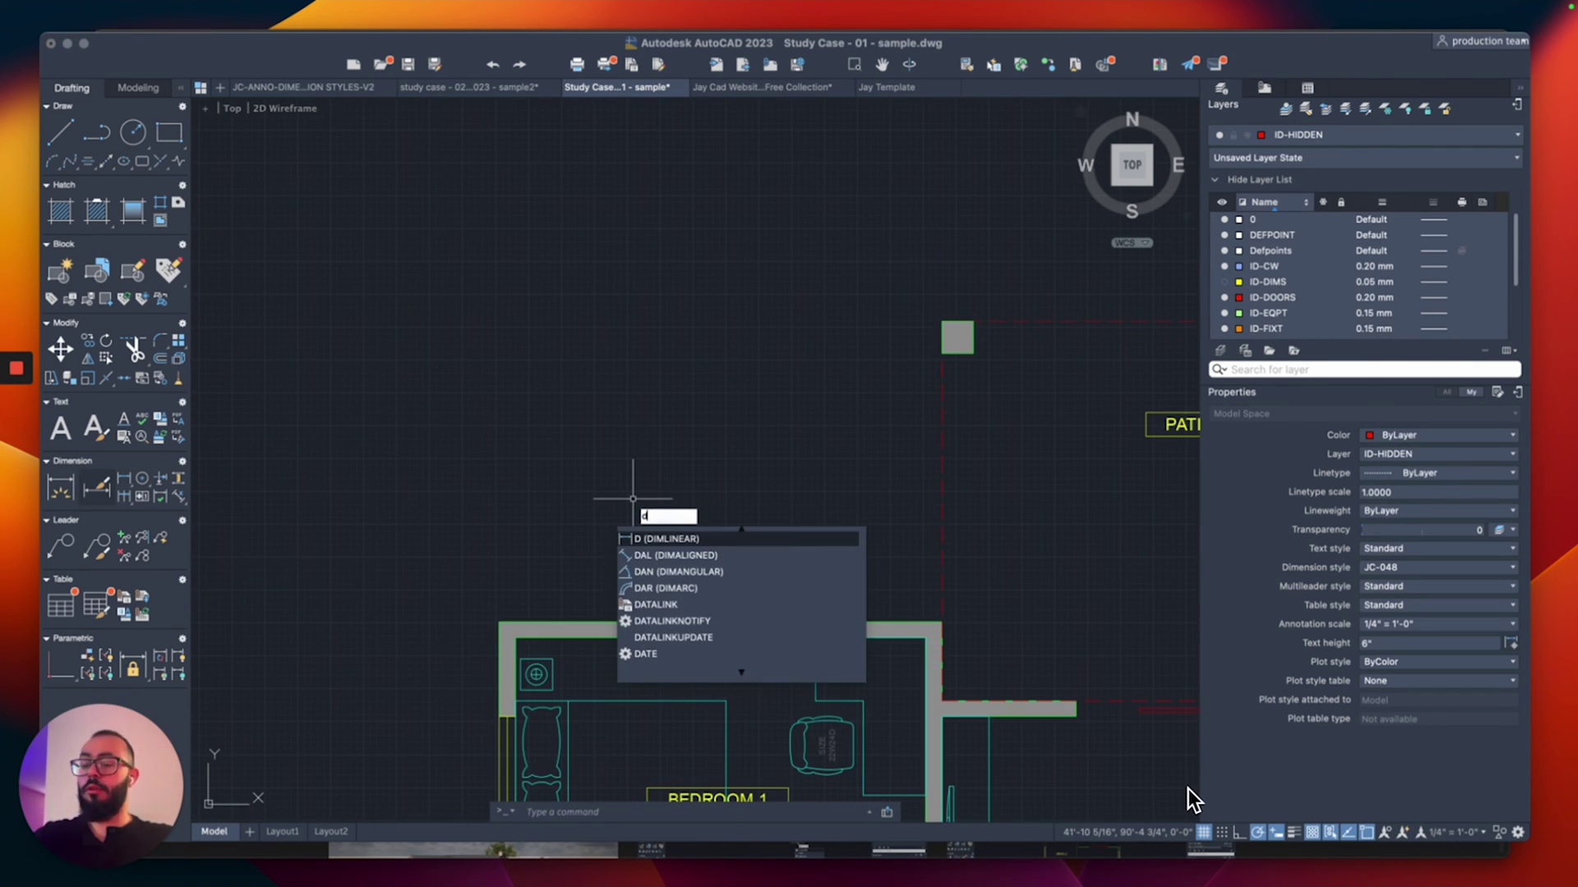
key(Return)
click(563, 462)
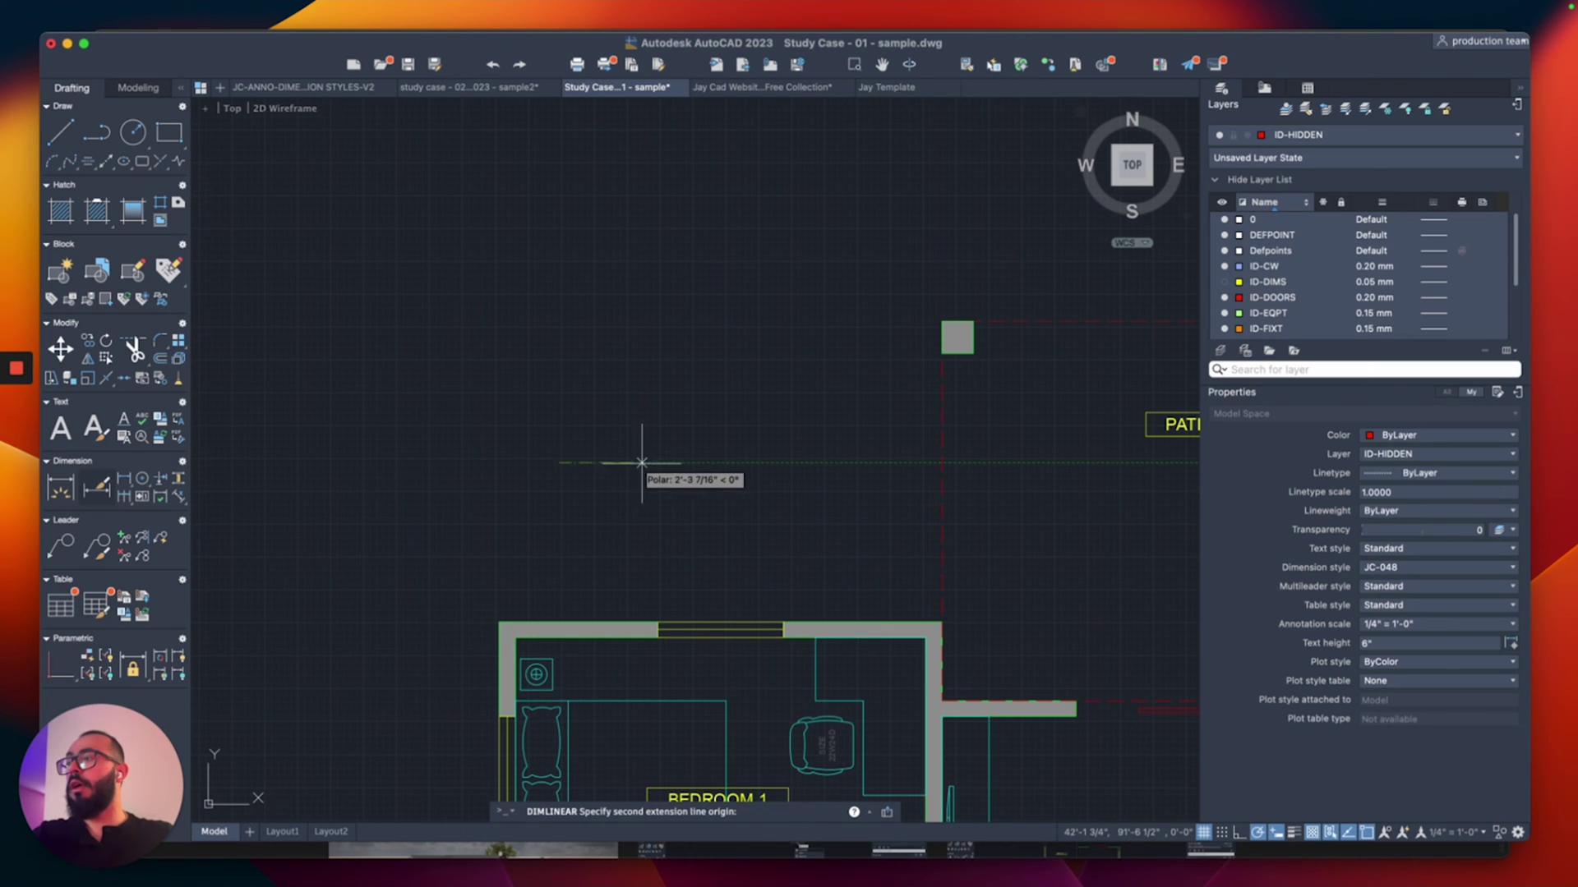
click(706, 463)
scroll(633, 427, up, 3)
click(633, 421)
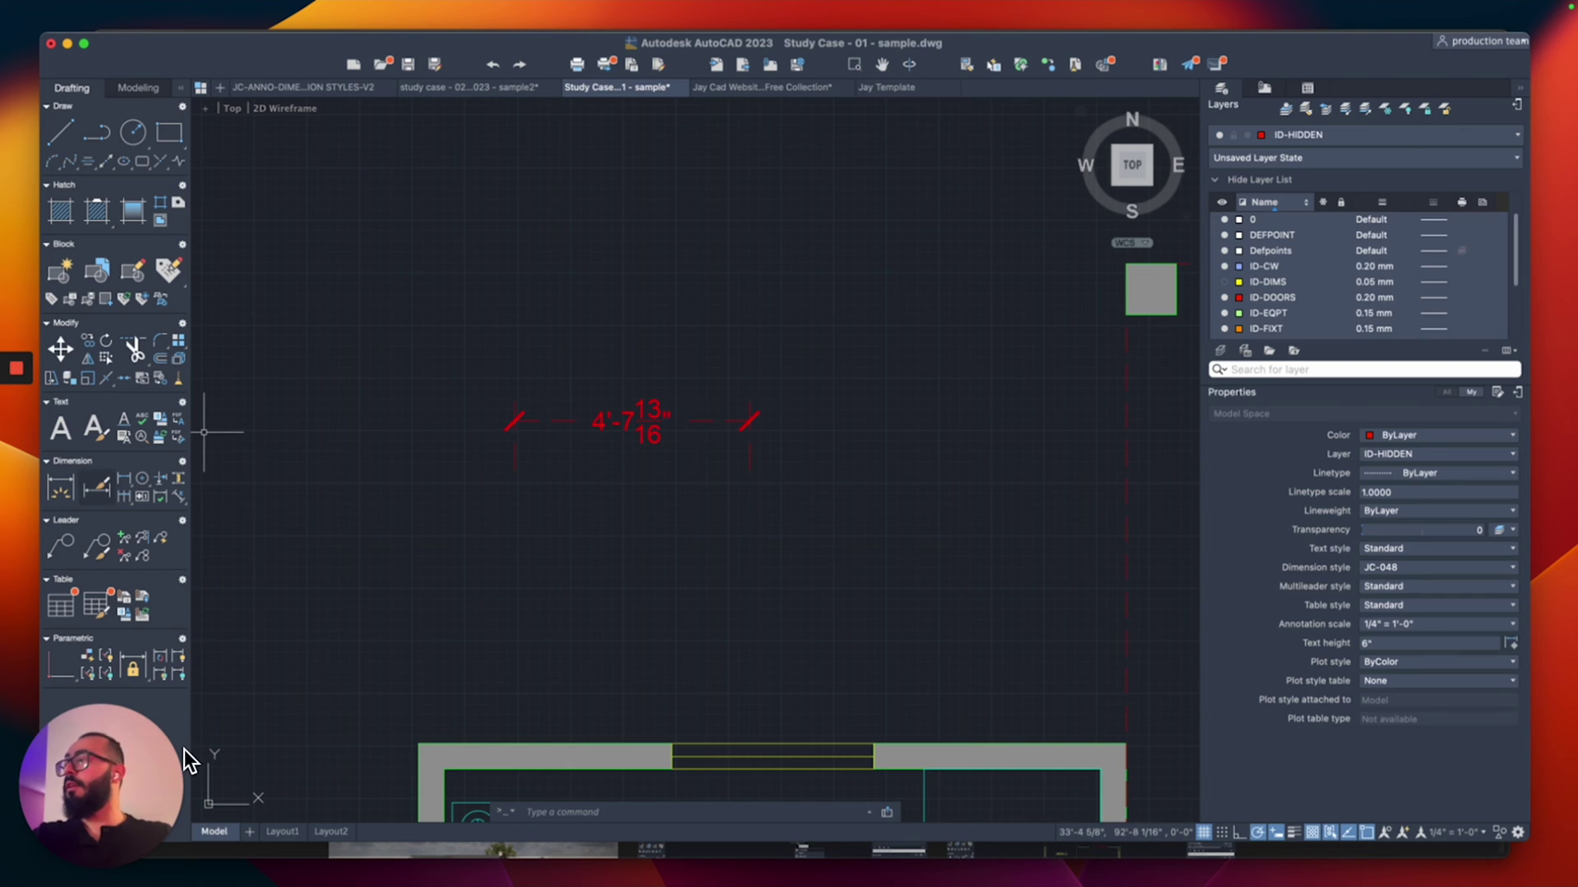
- Reopen the dimension style list to review the JC styles
text(d)
key(Return)
key(Up)
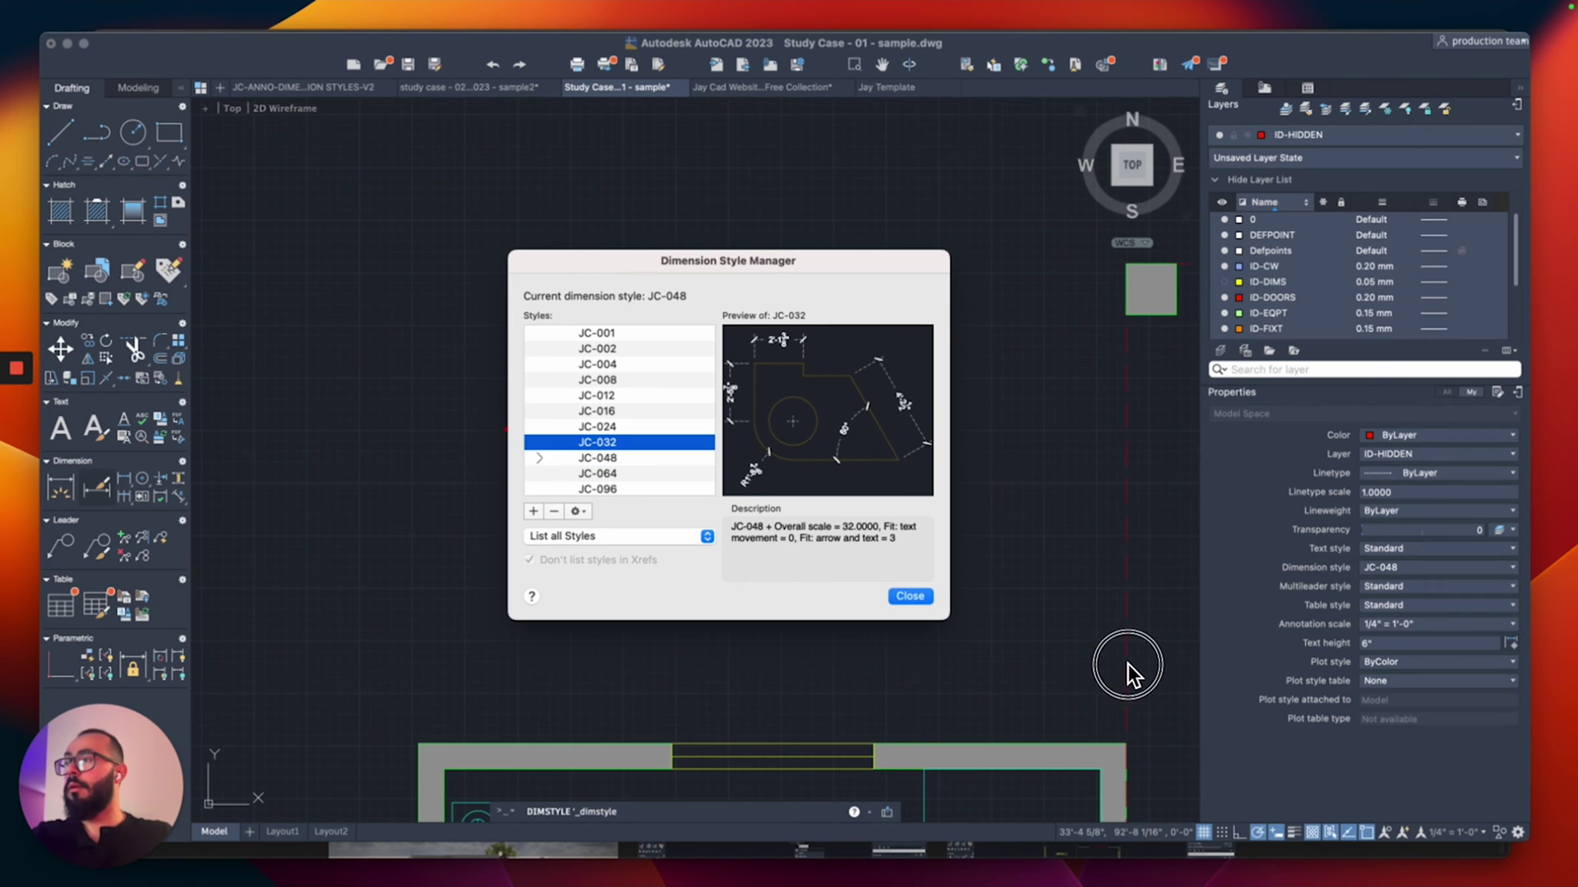
- Make JC-024 the current dimension style
key(Up)
key(Down)
key(Return)
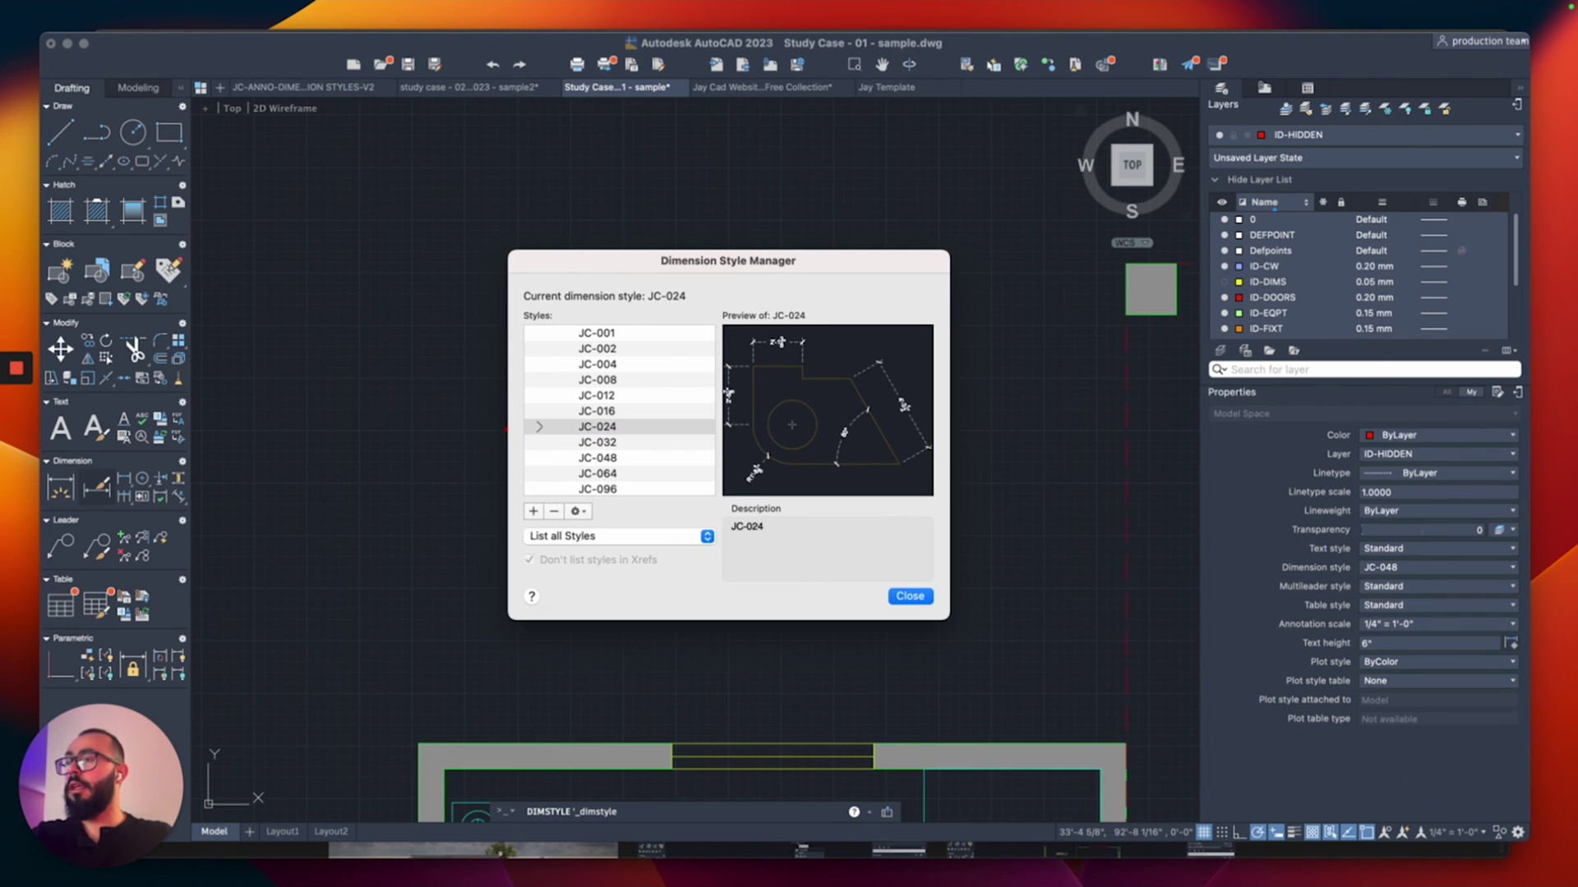
key(Return)
- Draw a 4'-8 11/16" JC-024 linear dimension below the first one
text(dli)
key(Return)
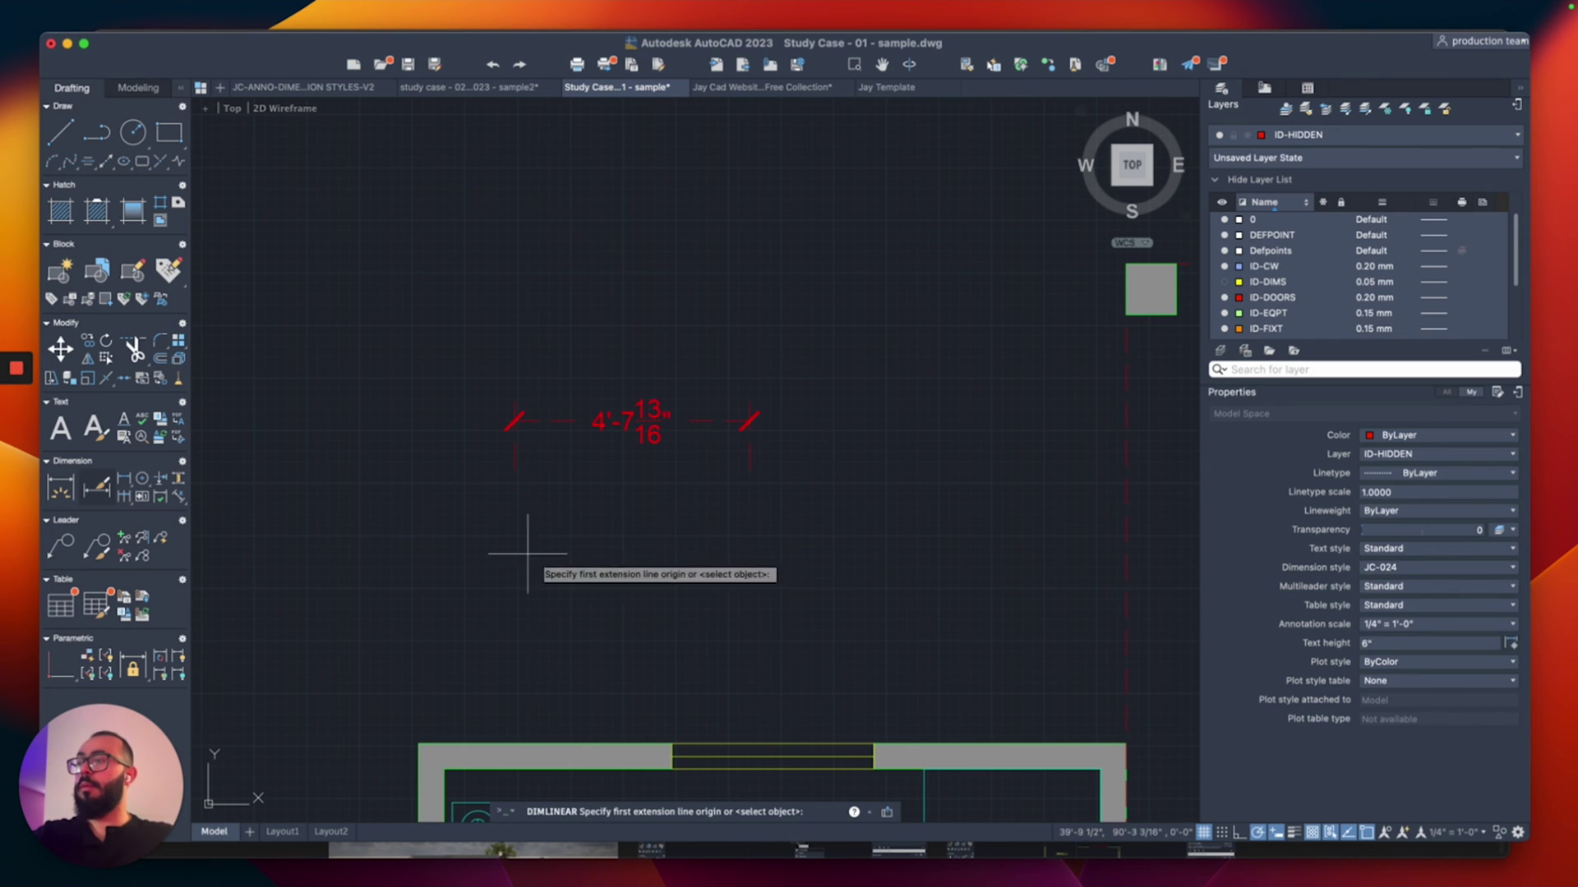
click(515, 562)
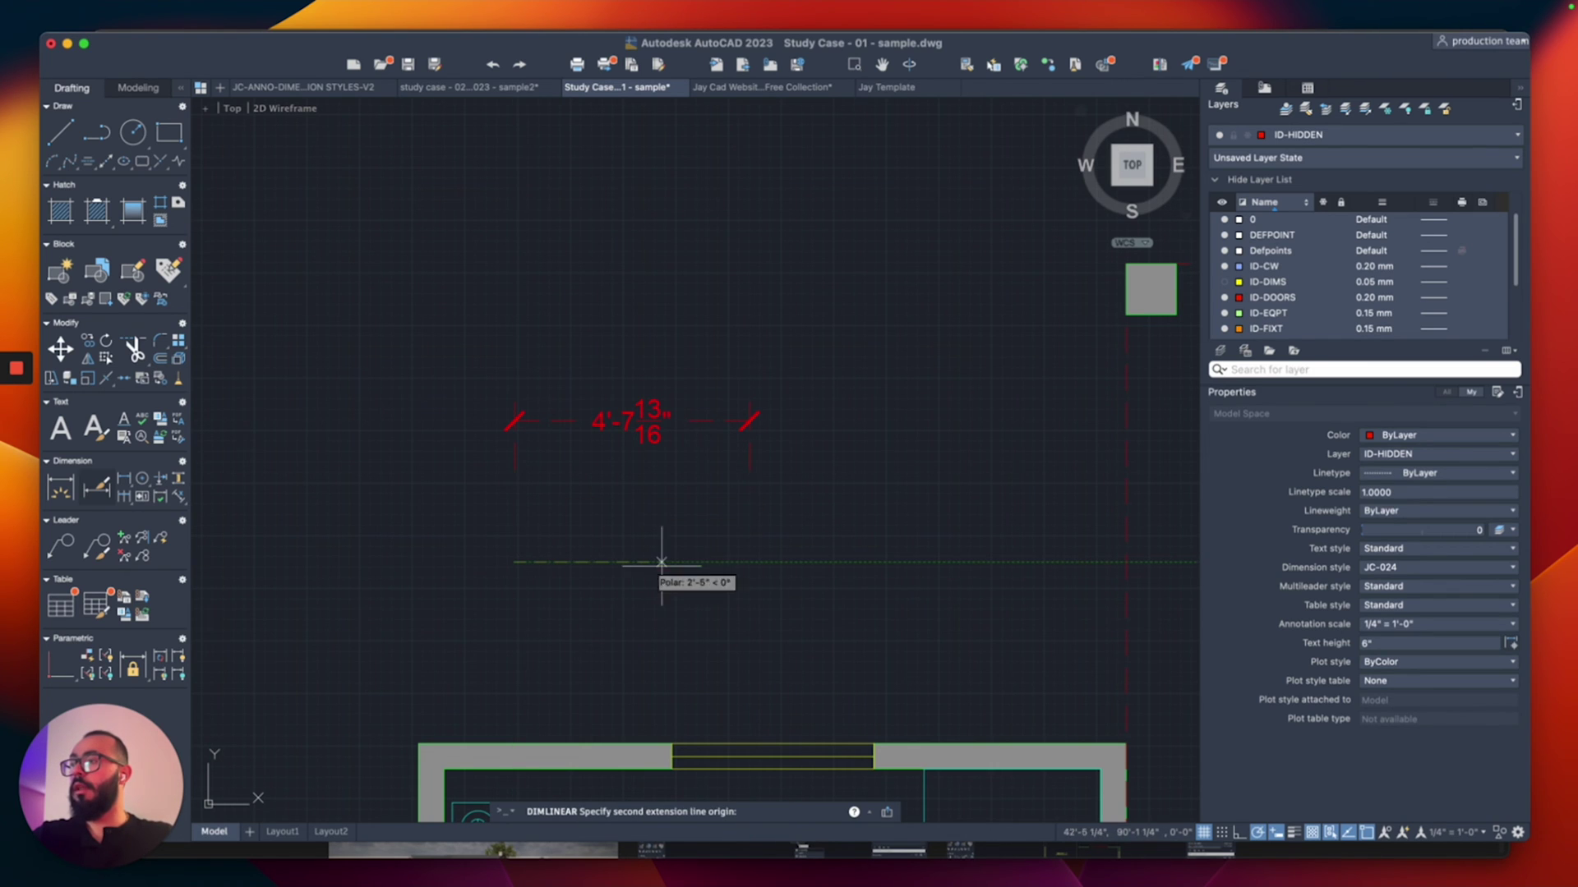
click(753, 562)
click(591, 506)
- Make JC-096 the current dimension style from the Properties dropdown
middle_drag(575, 350, 589, 419)
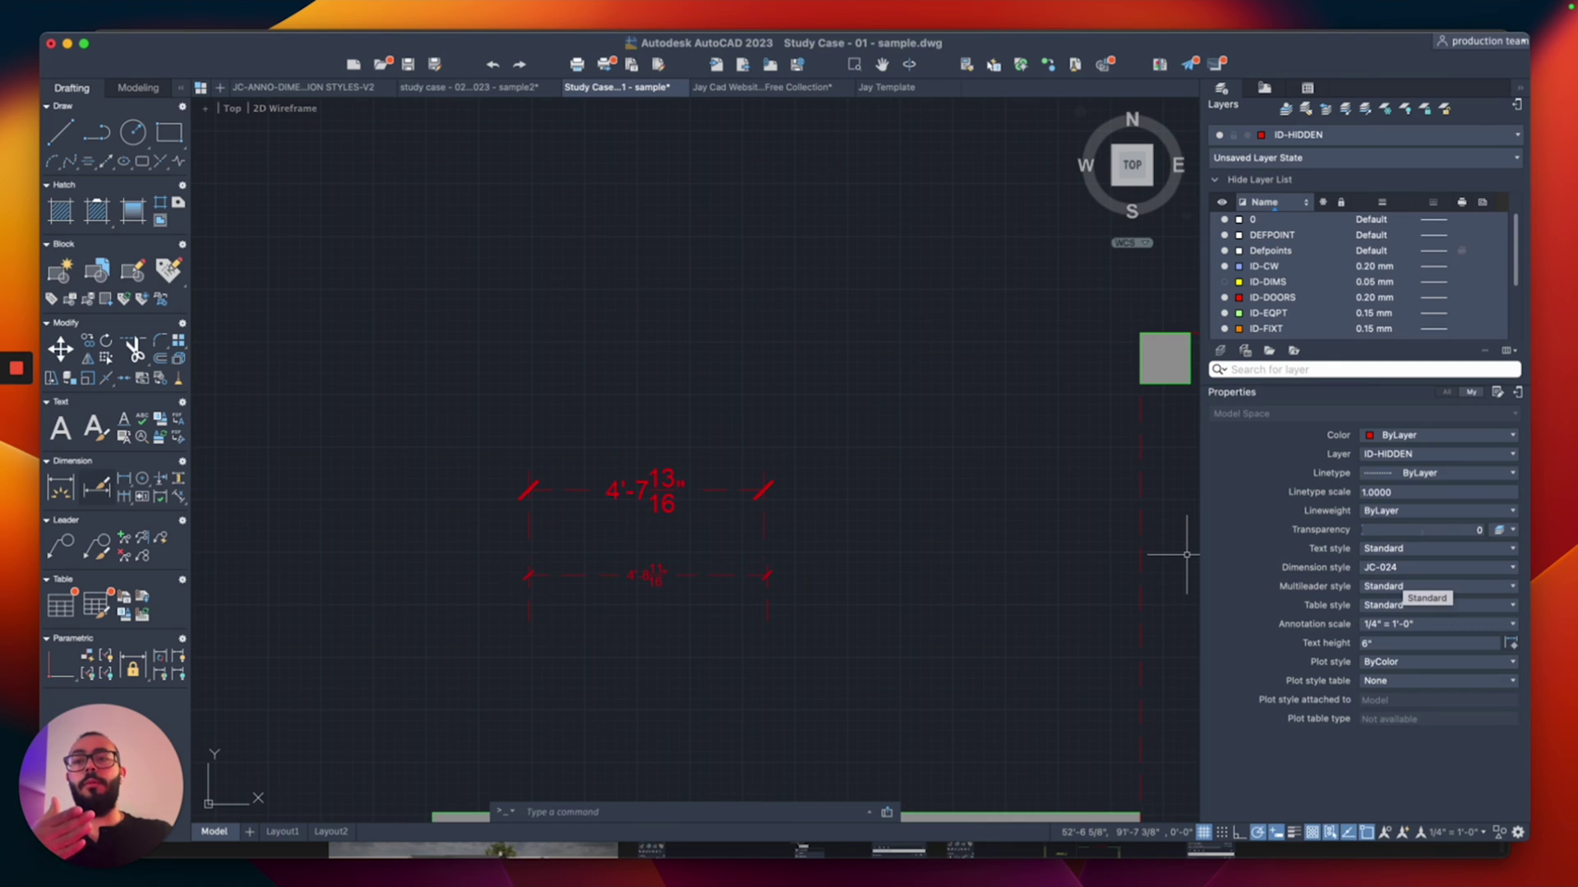
click(1436, 567)
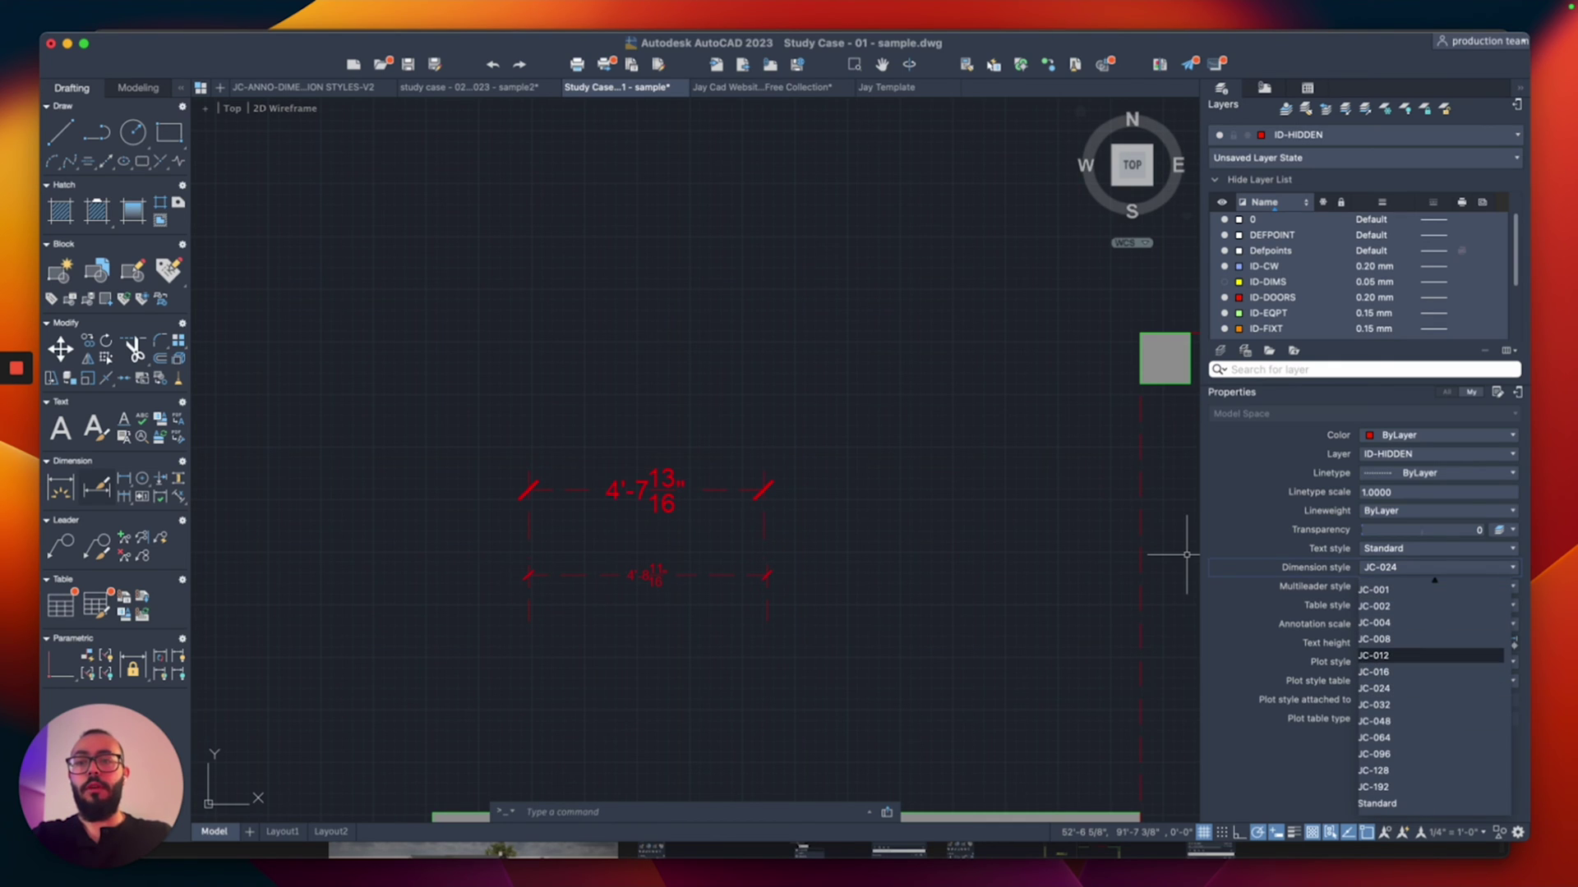
click(1381, 754)
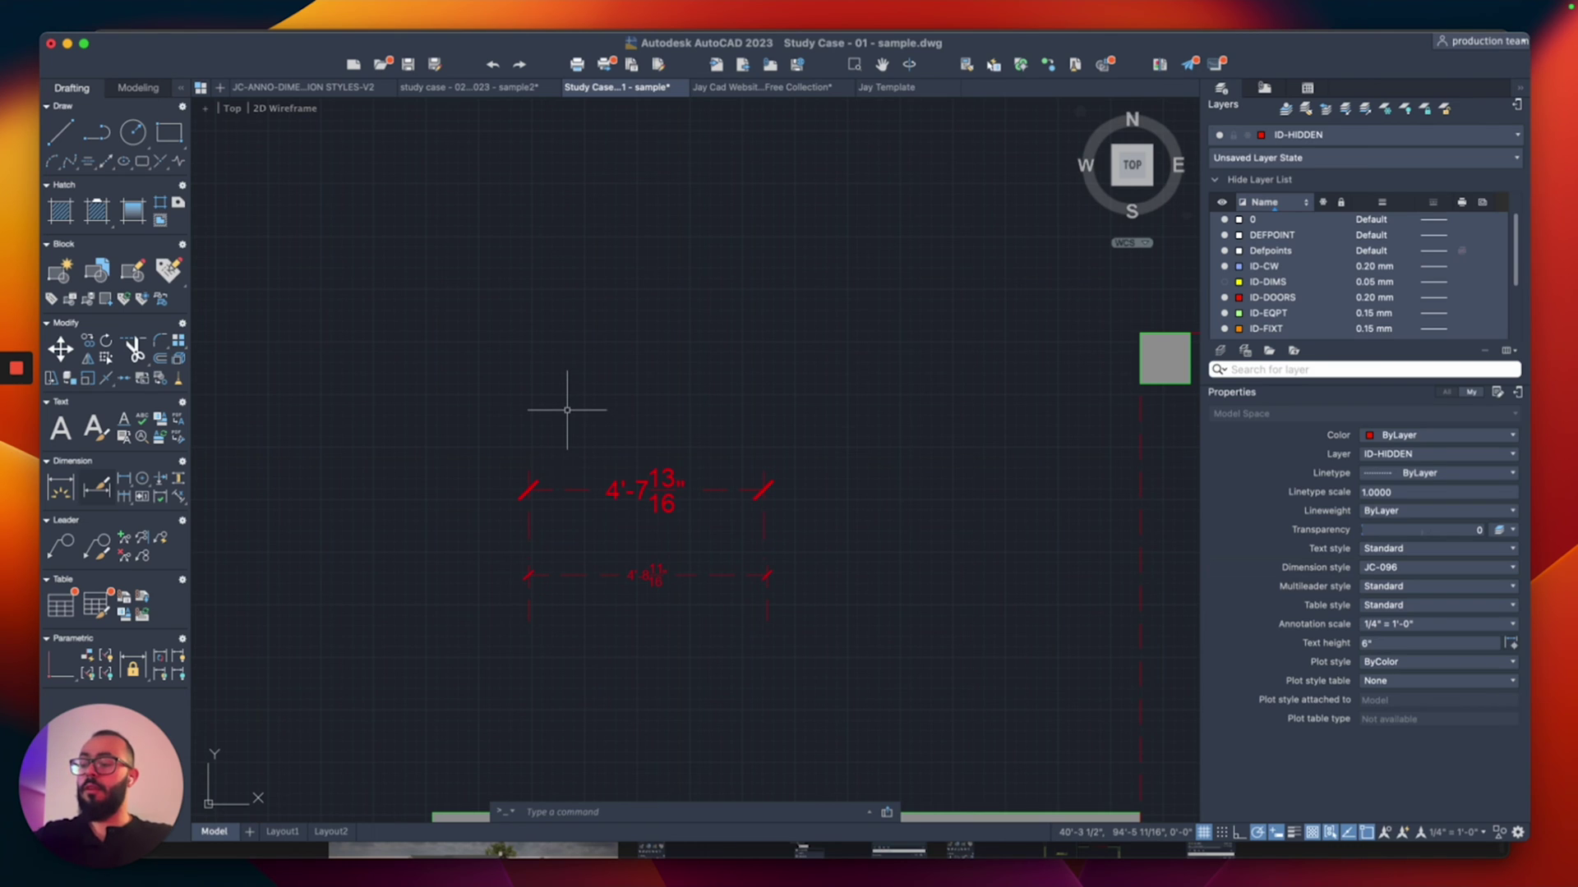
- Draw a large JC-096 linear dimension reading 4'-7 13/16" above the others
text(dli)
key(Return)
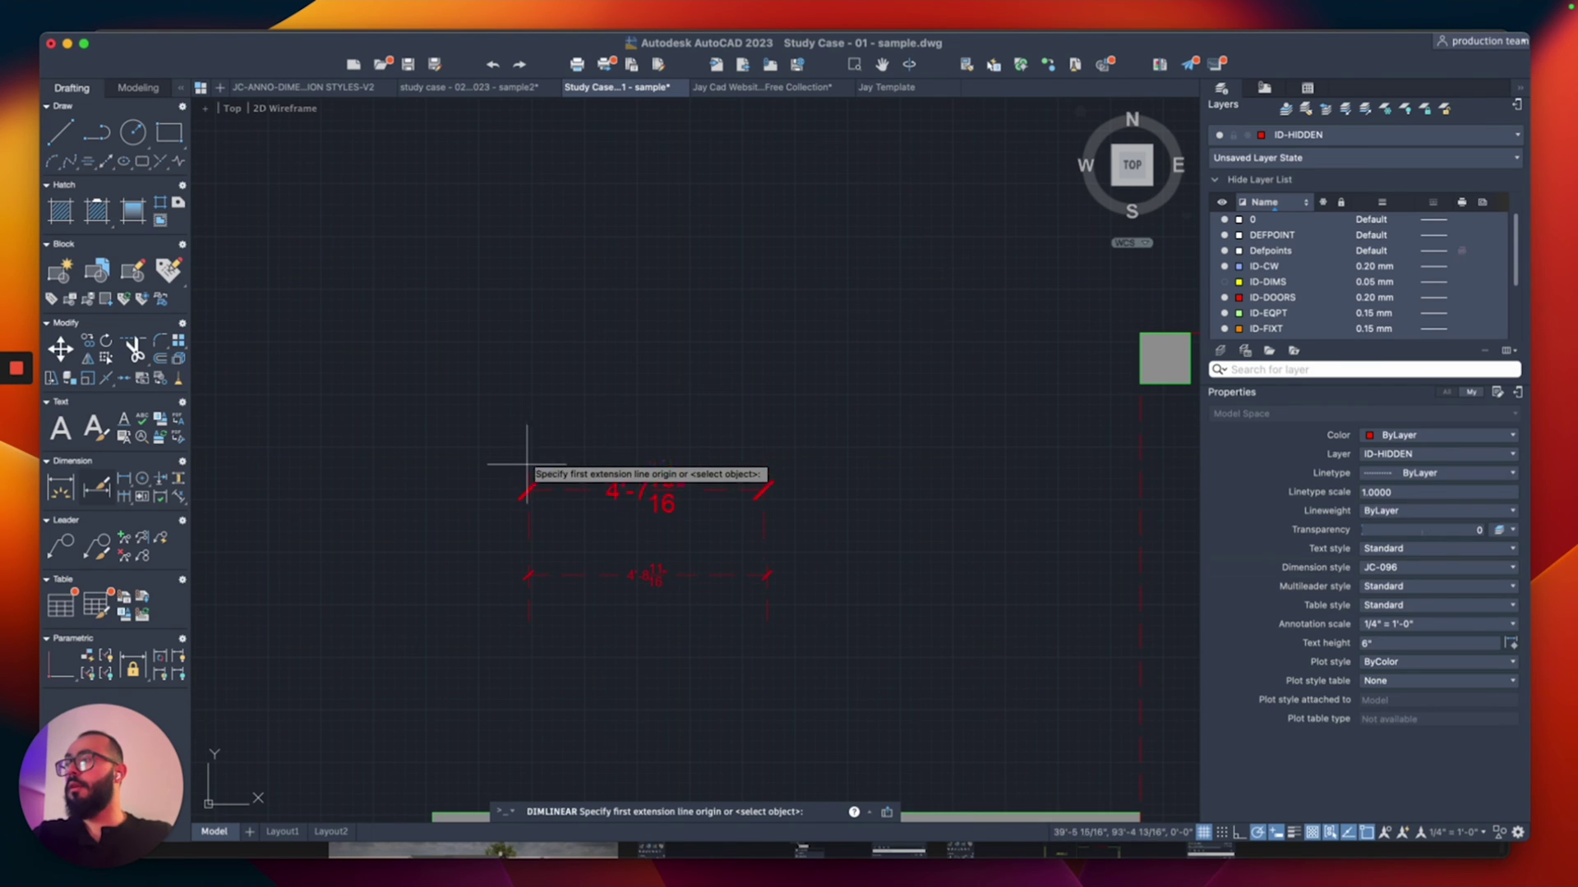
click(527, 438)
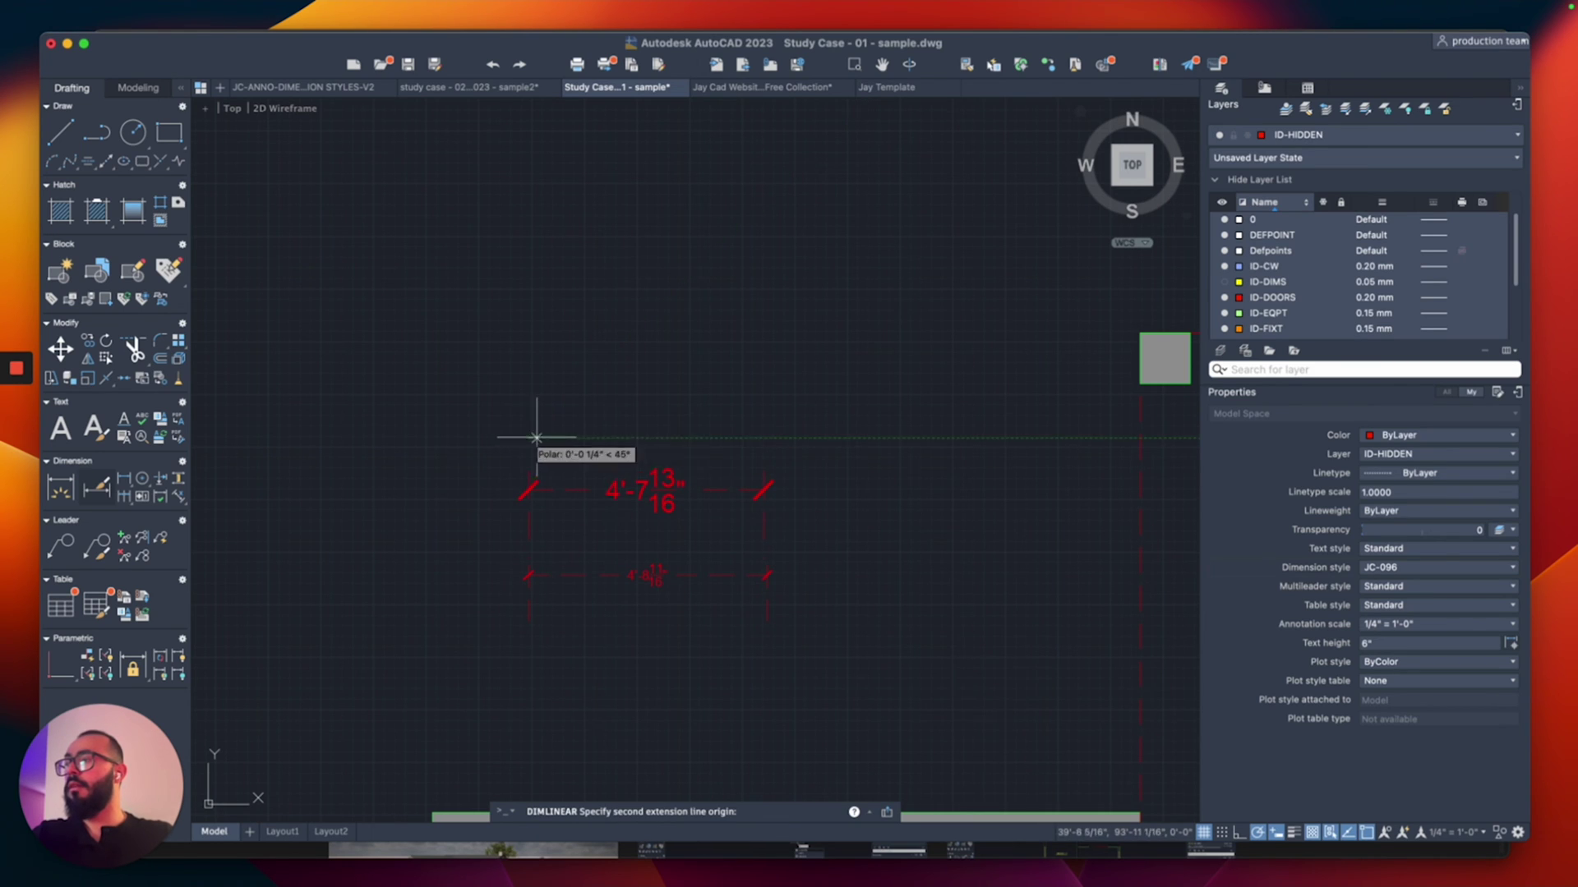
click(764, 449)
click(680, 349)
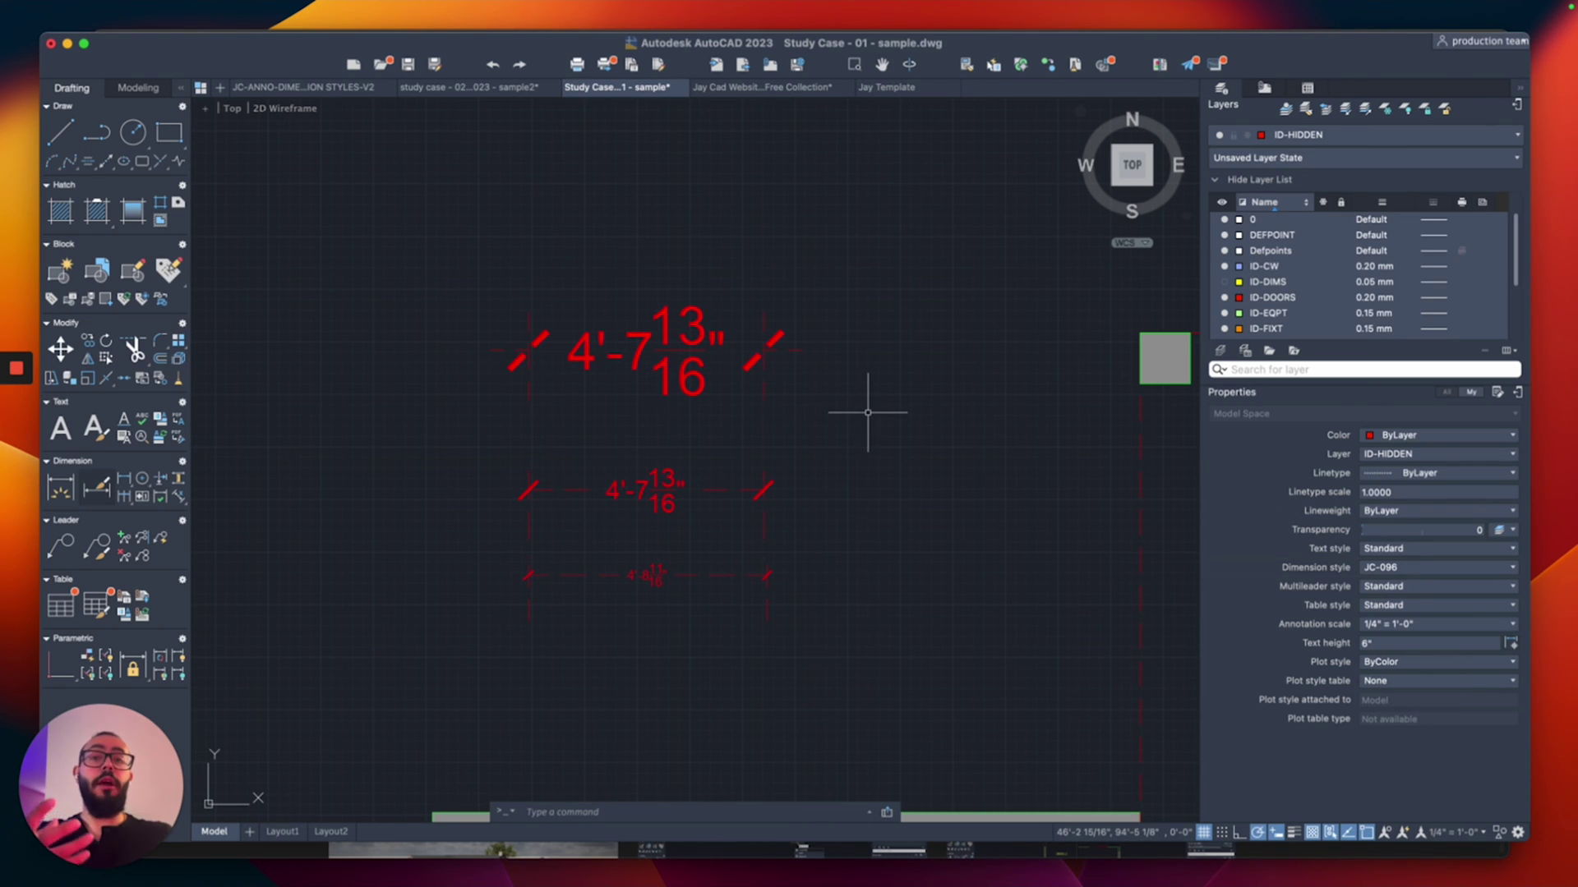
- Check the style of each of the three dimensions, then window-select all three
click(748, 388)
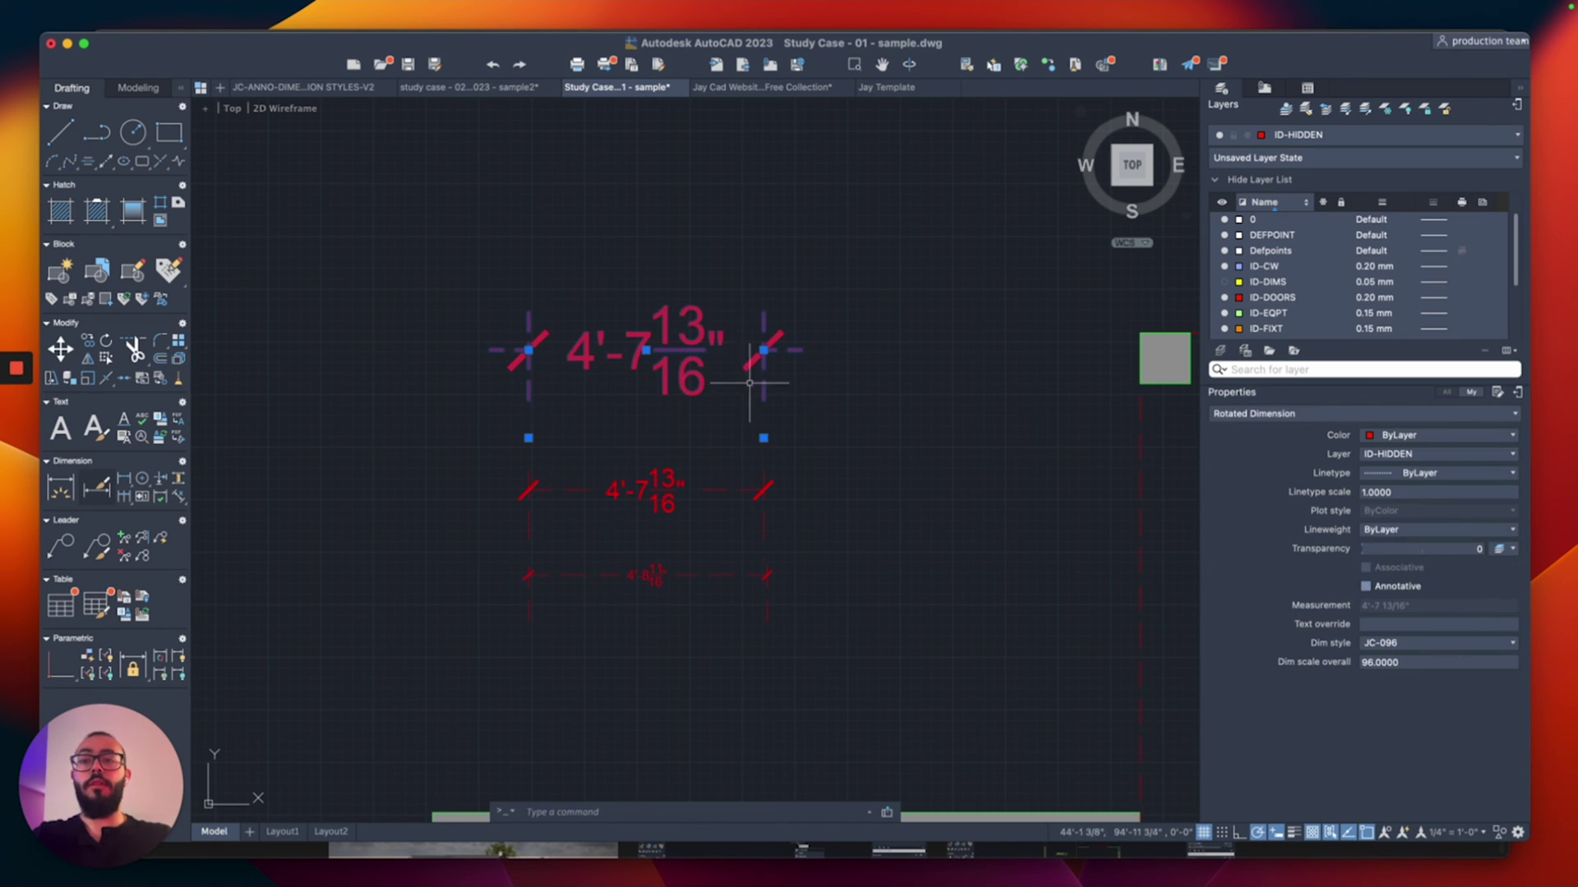
key(Escape)
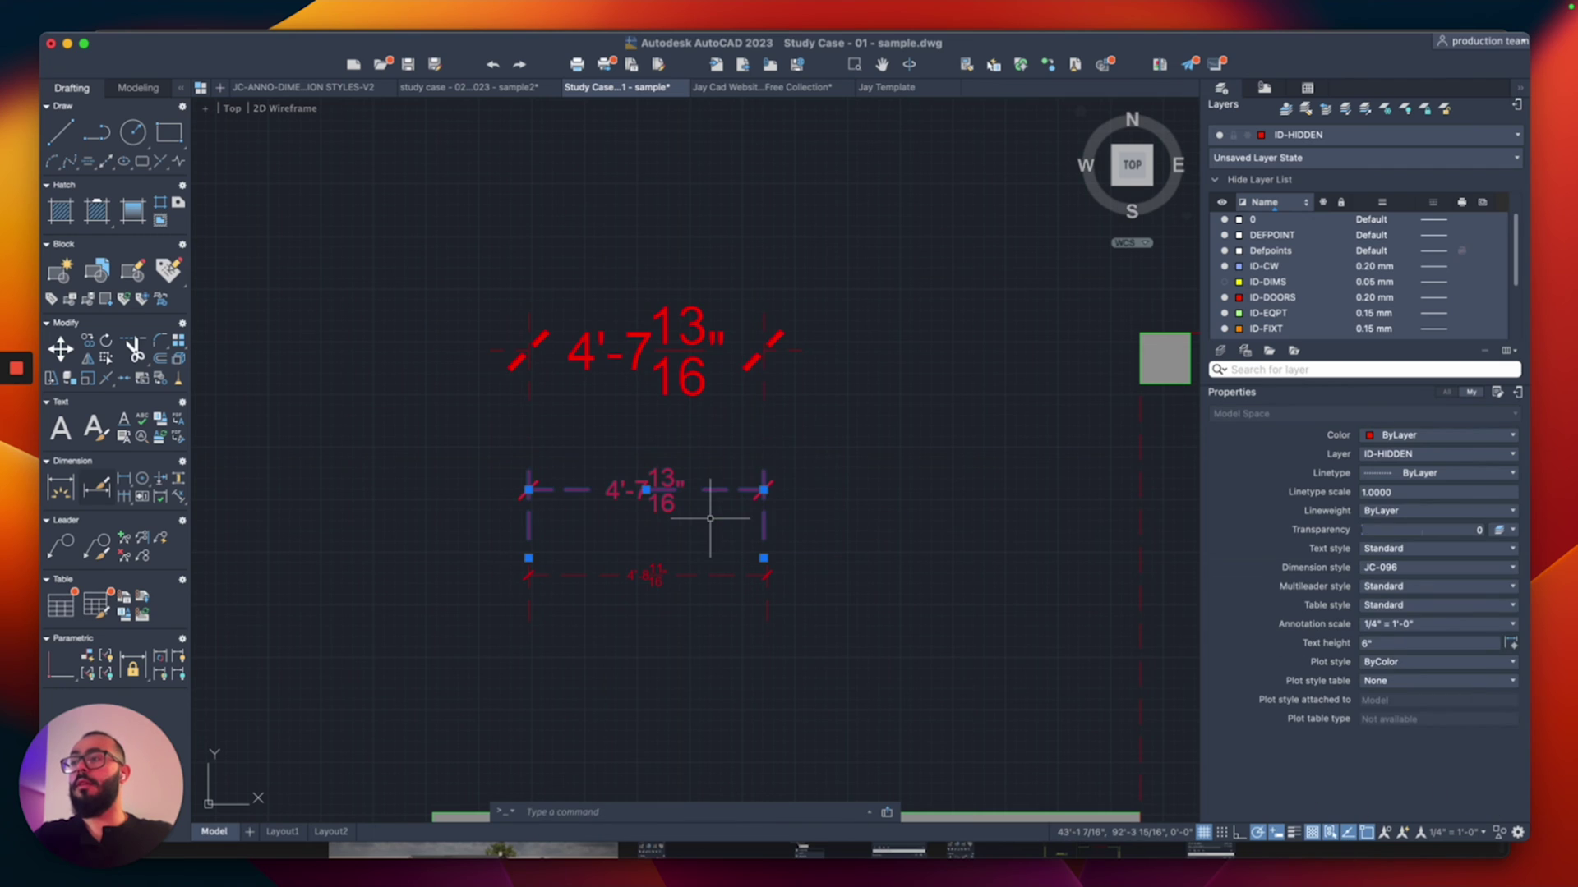
click(764, 518)
key(Escape)
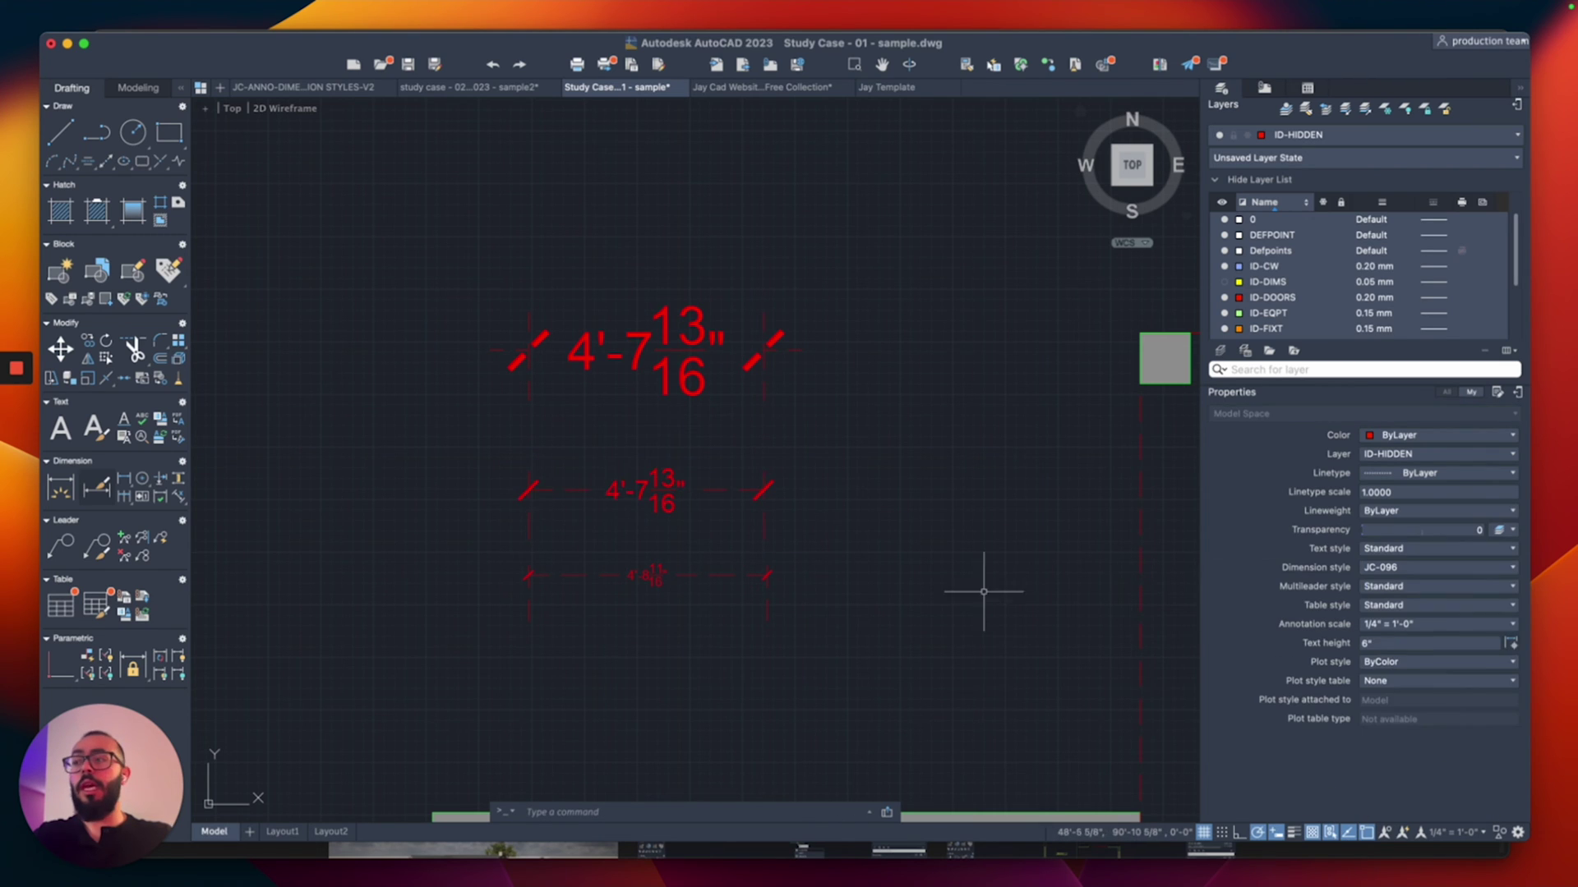
click(766, 608)
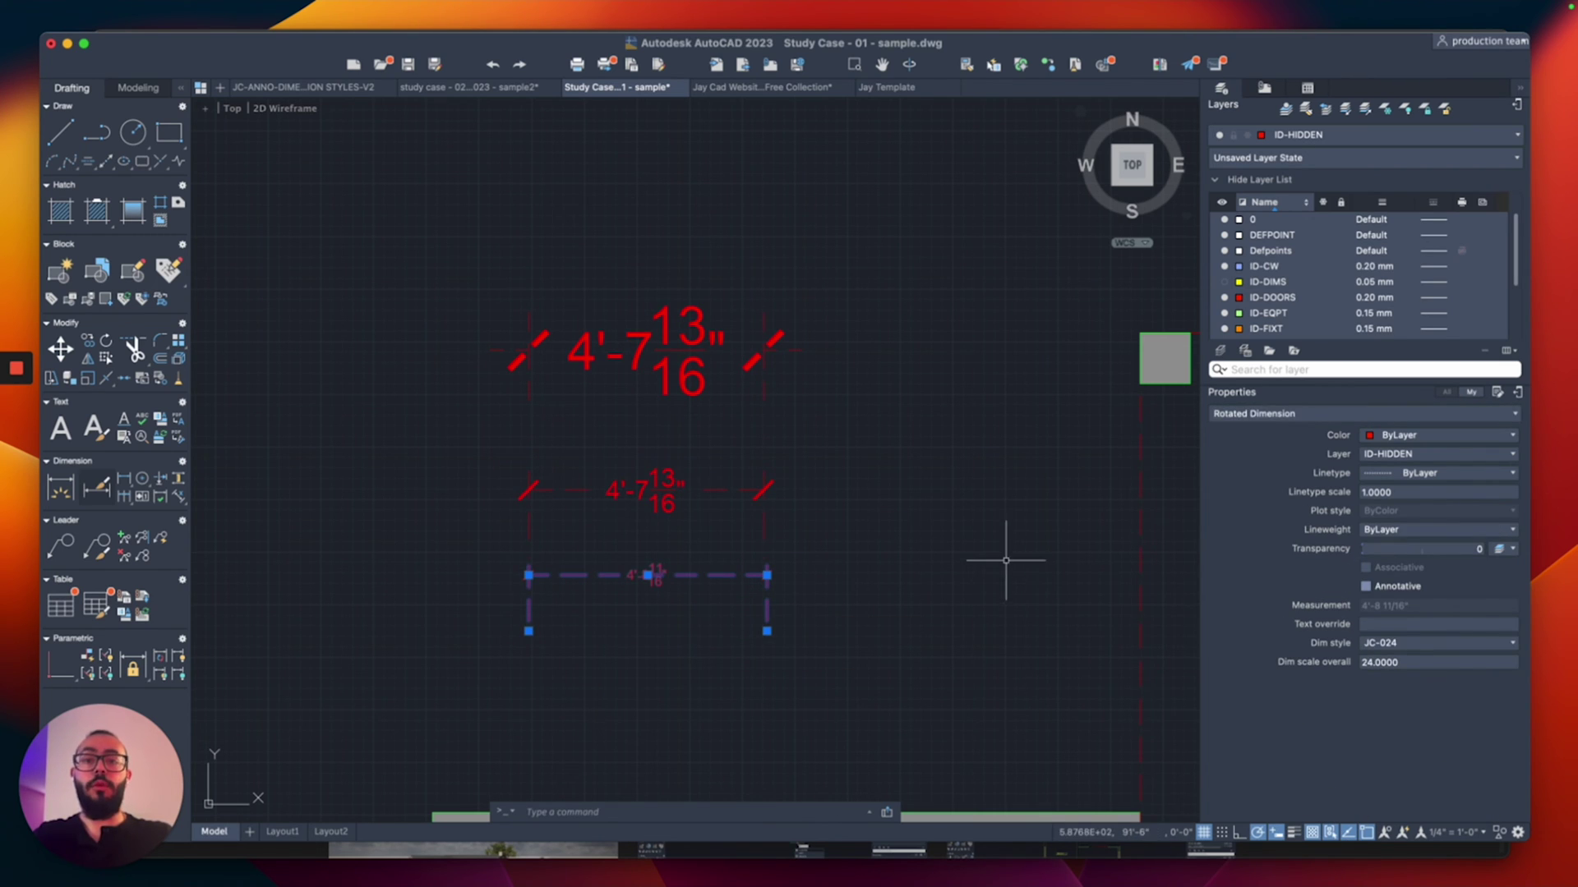
key(Escape)
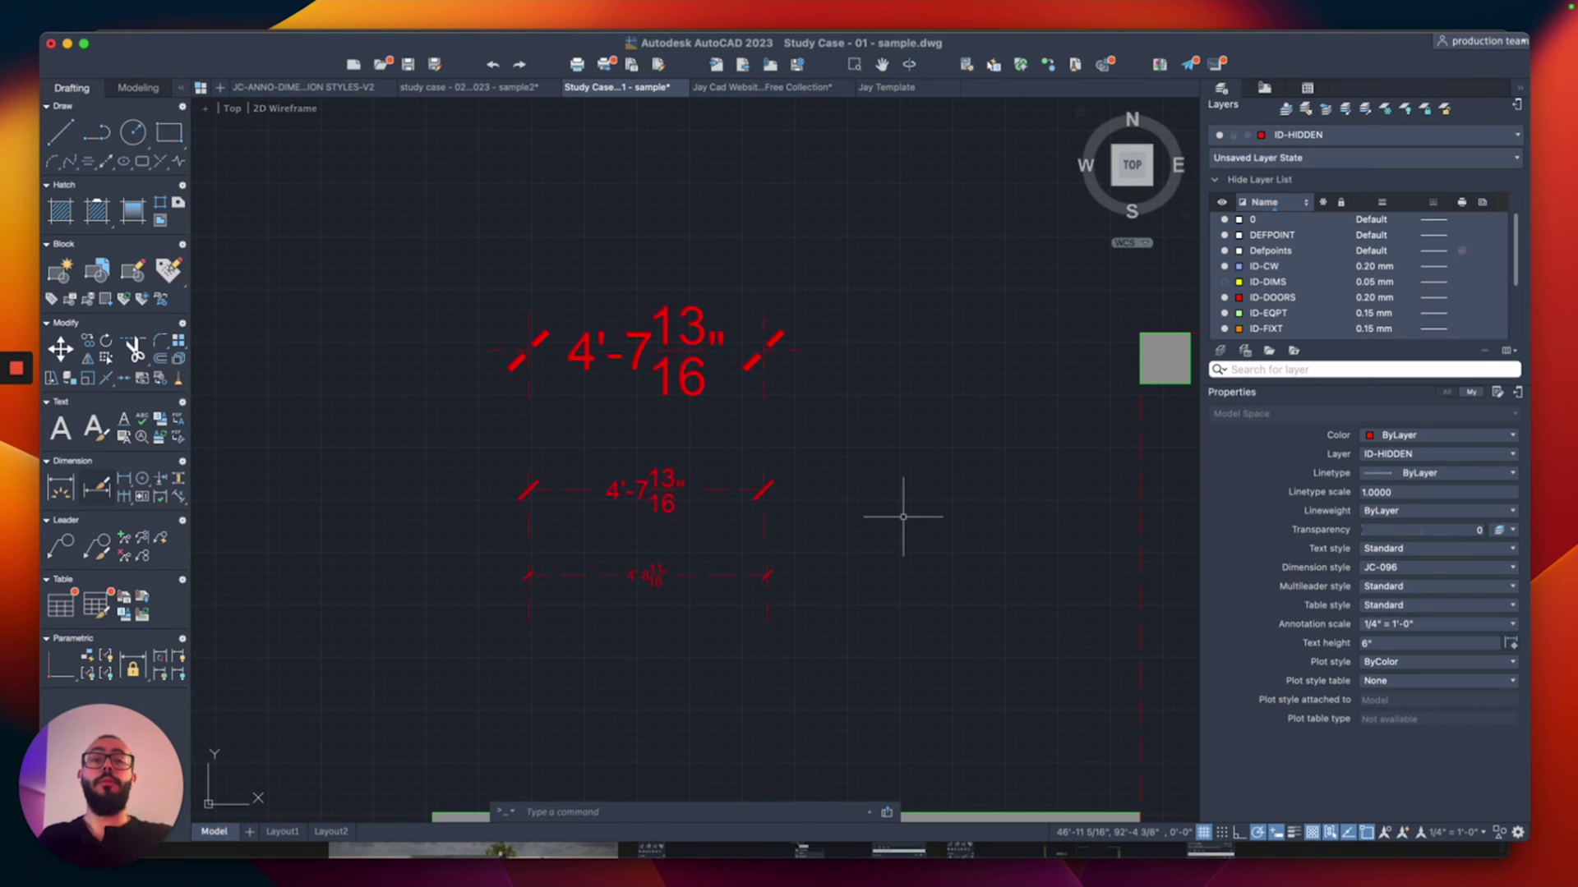
click(874, 280)
click(669, 635)
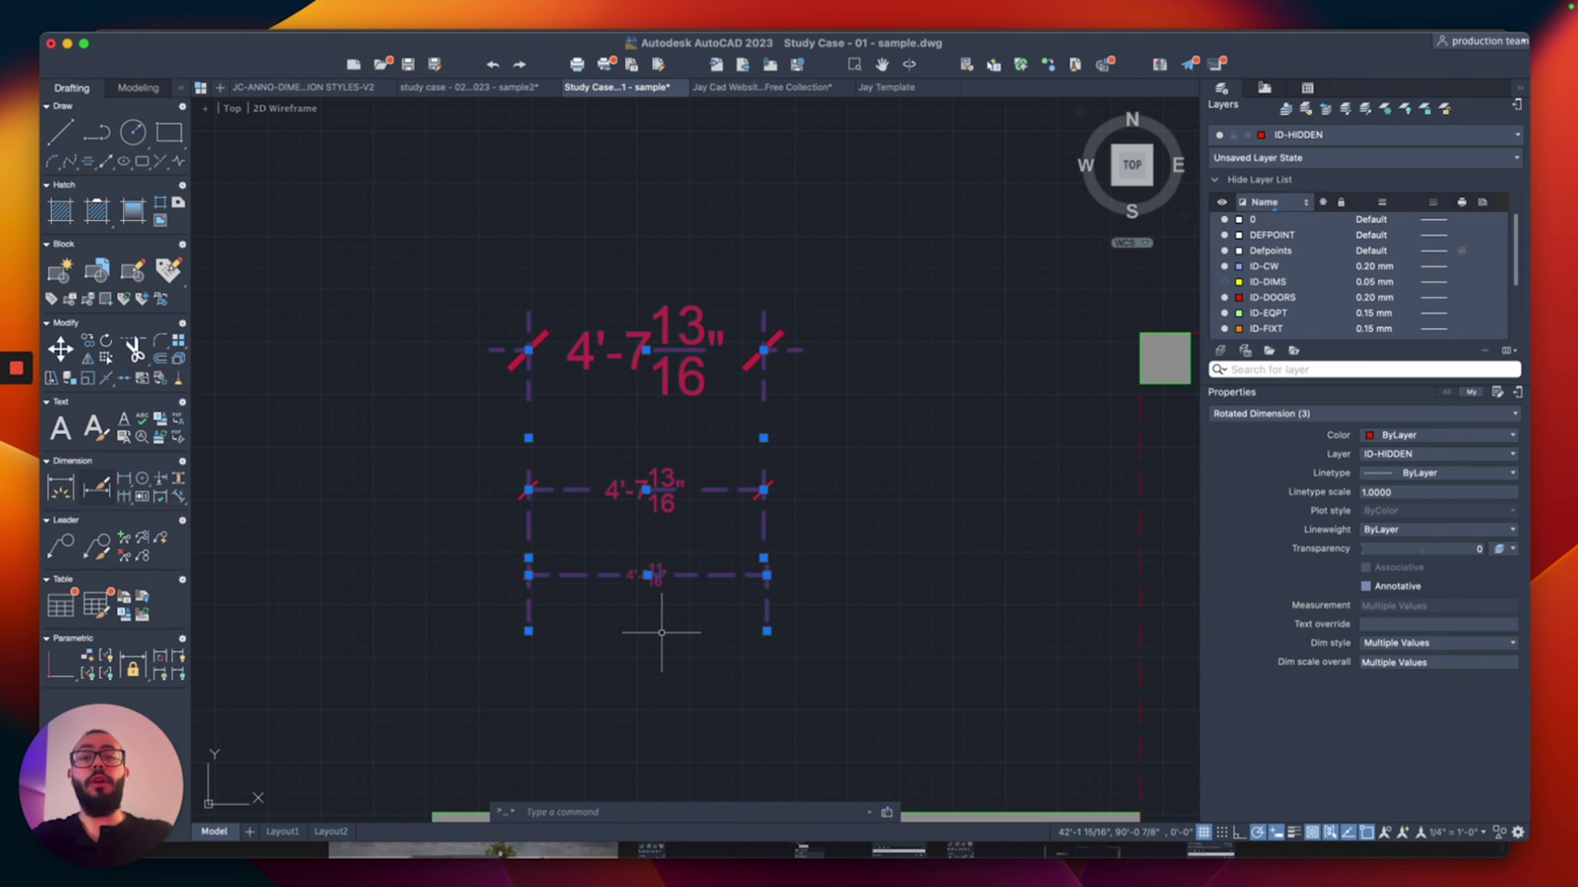
- Paste the three sample dimensions above the Study Case 02 plan
key(ctrl+Tab)
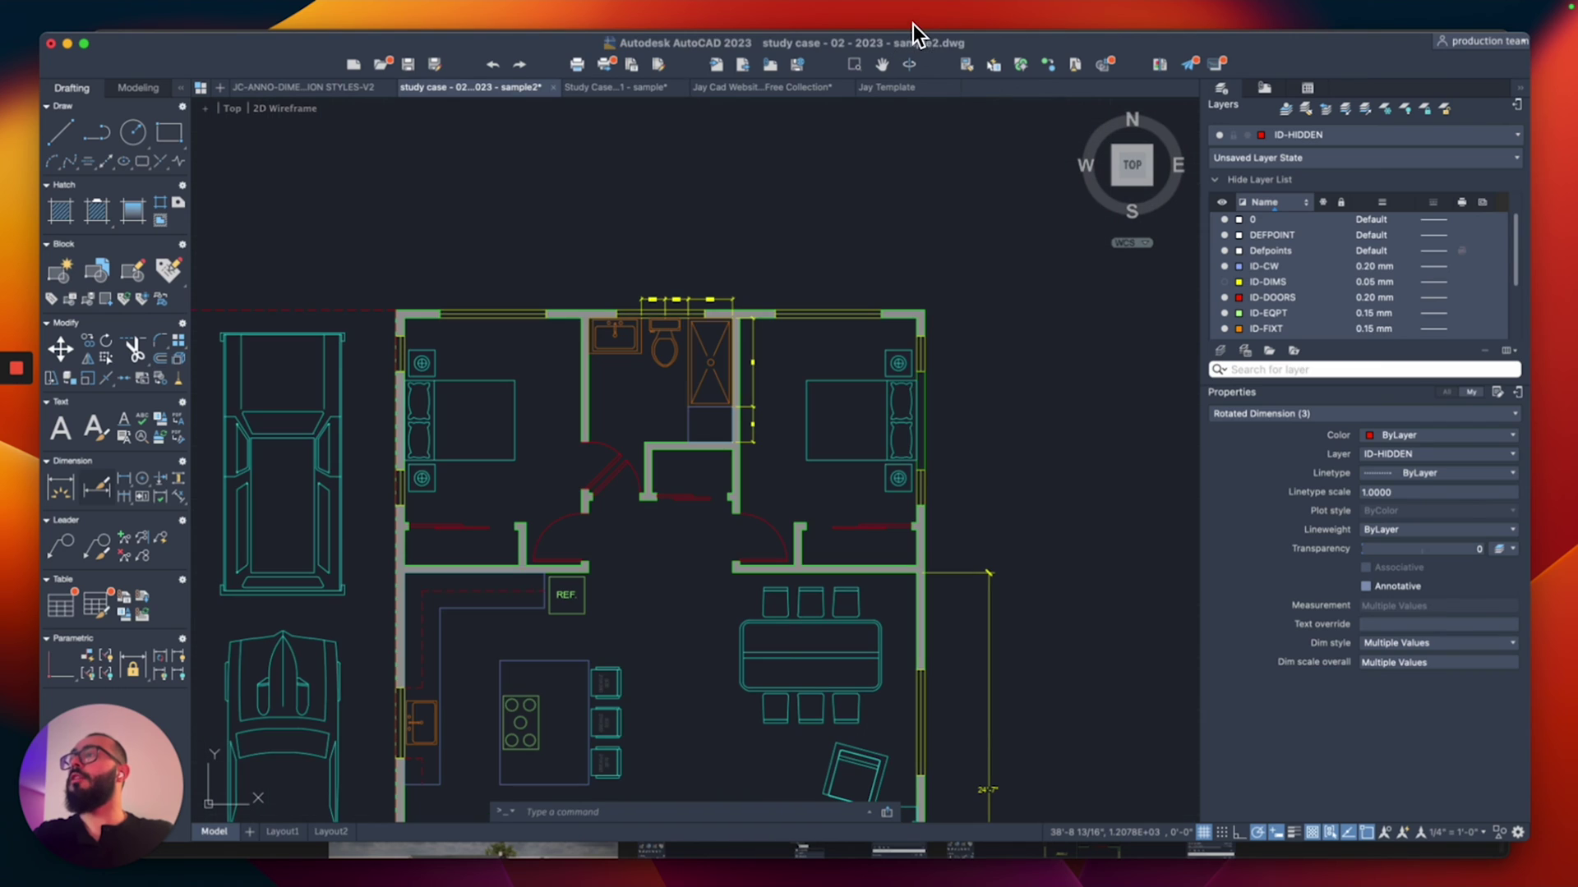
scroll(522, 260, down, 4)
middle_drag(523, 260, 694, 370)
scroll(704, 365, up, 4)
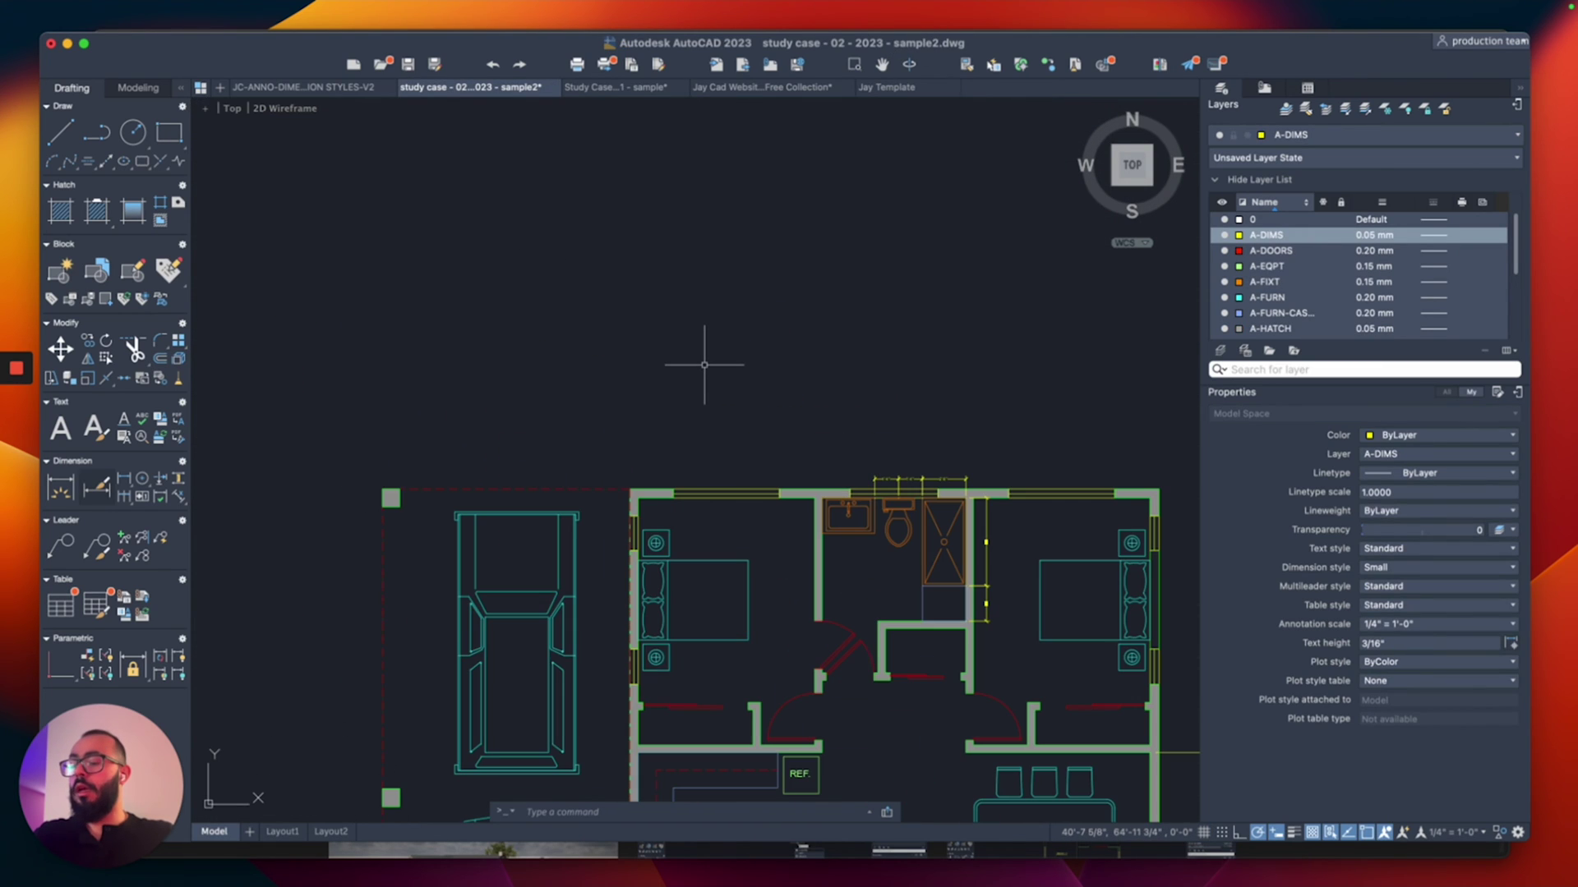
key(ctrl+v)
click(704, 367)
scroll(838, 363, up, 3)
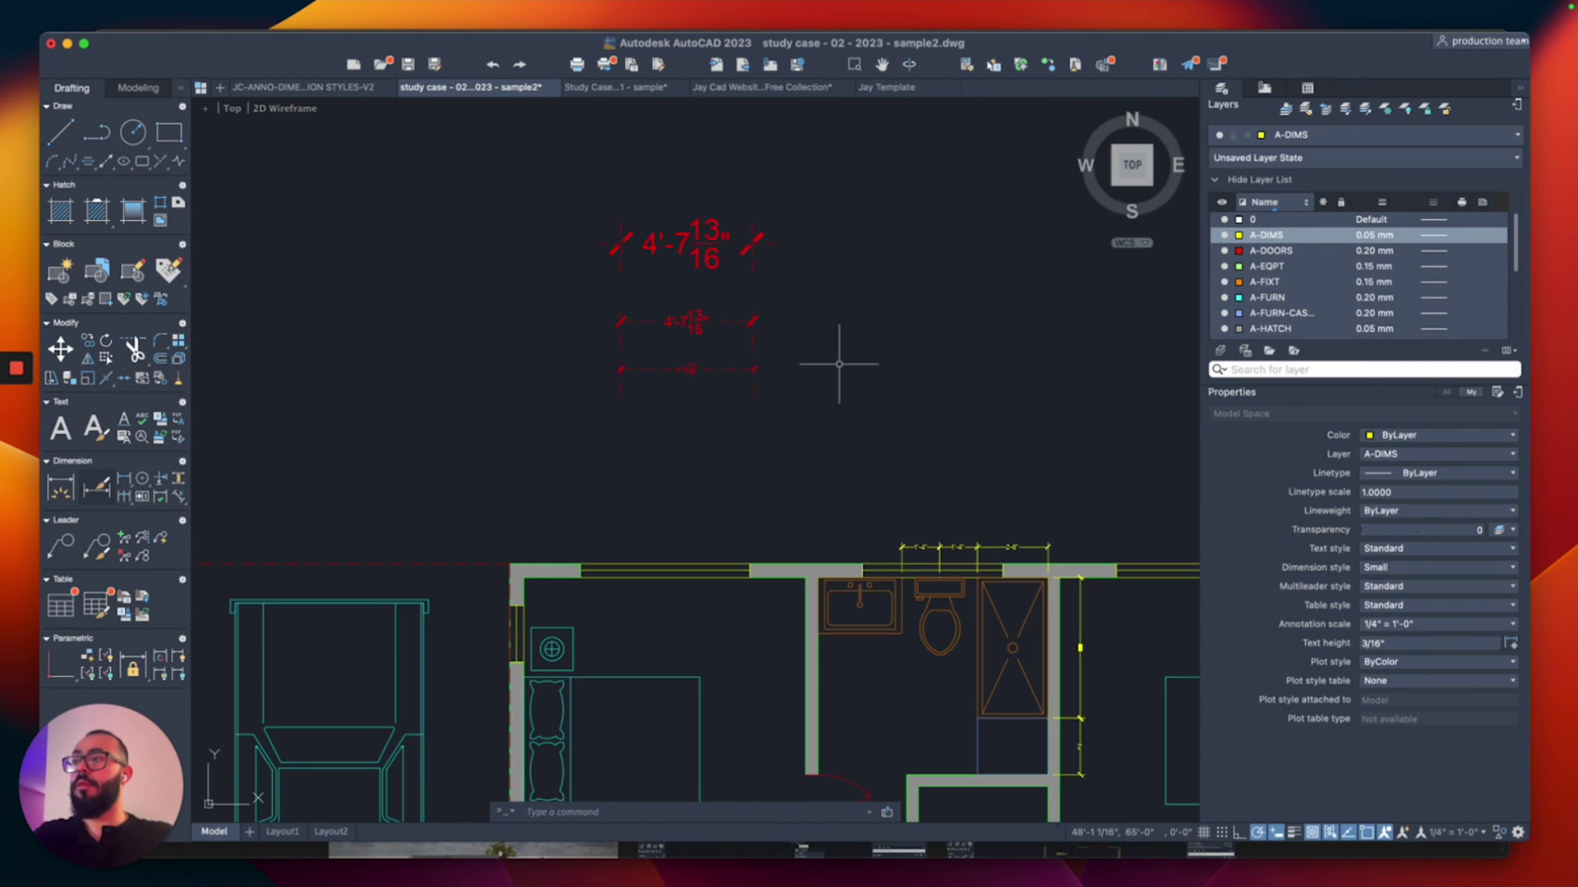
middle_drag(838, 363, 741, 353)
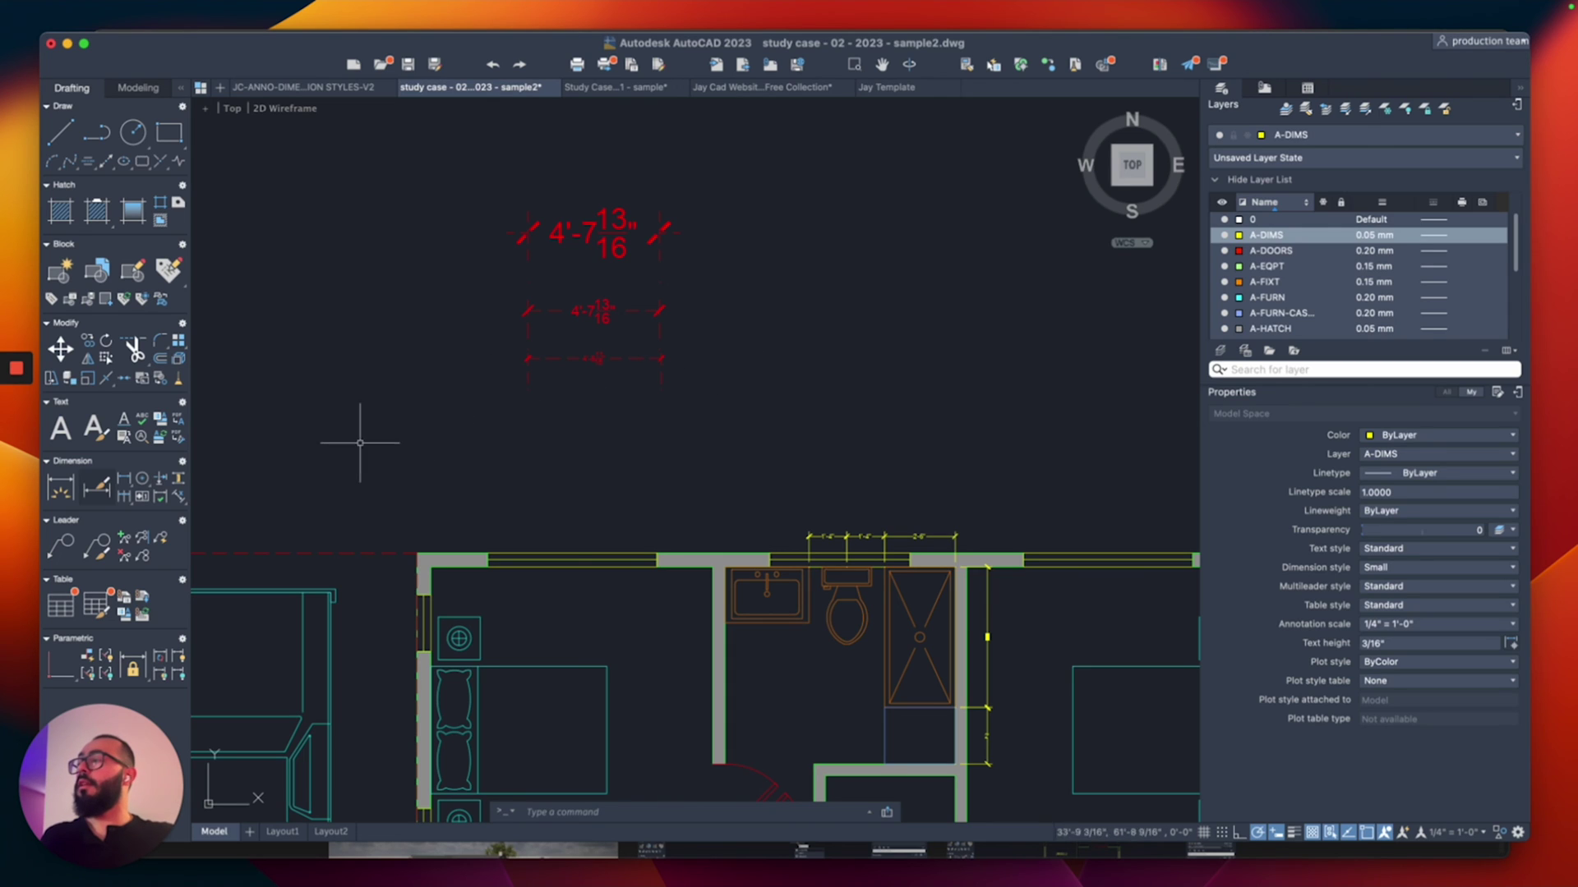
- Preview the JC-048, JC-032 and JC-024 styles in the dimension style list
text(d)
key(Return)
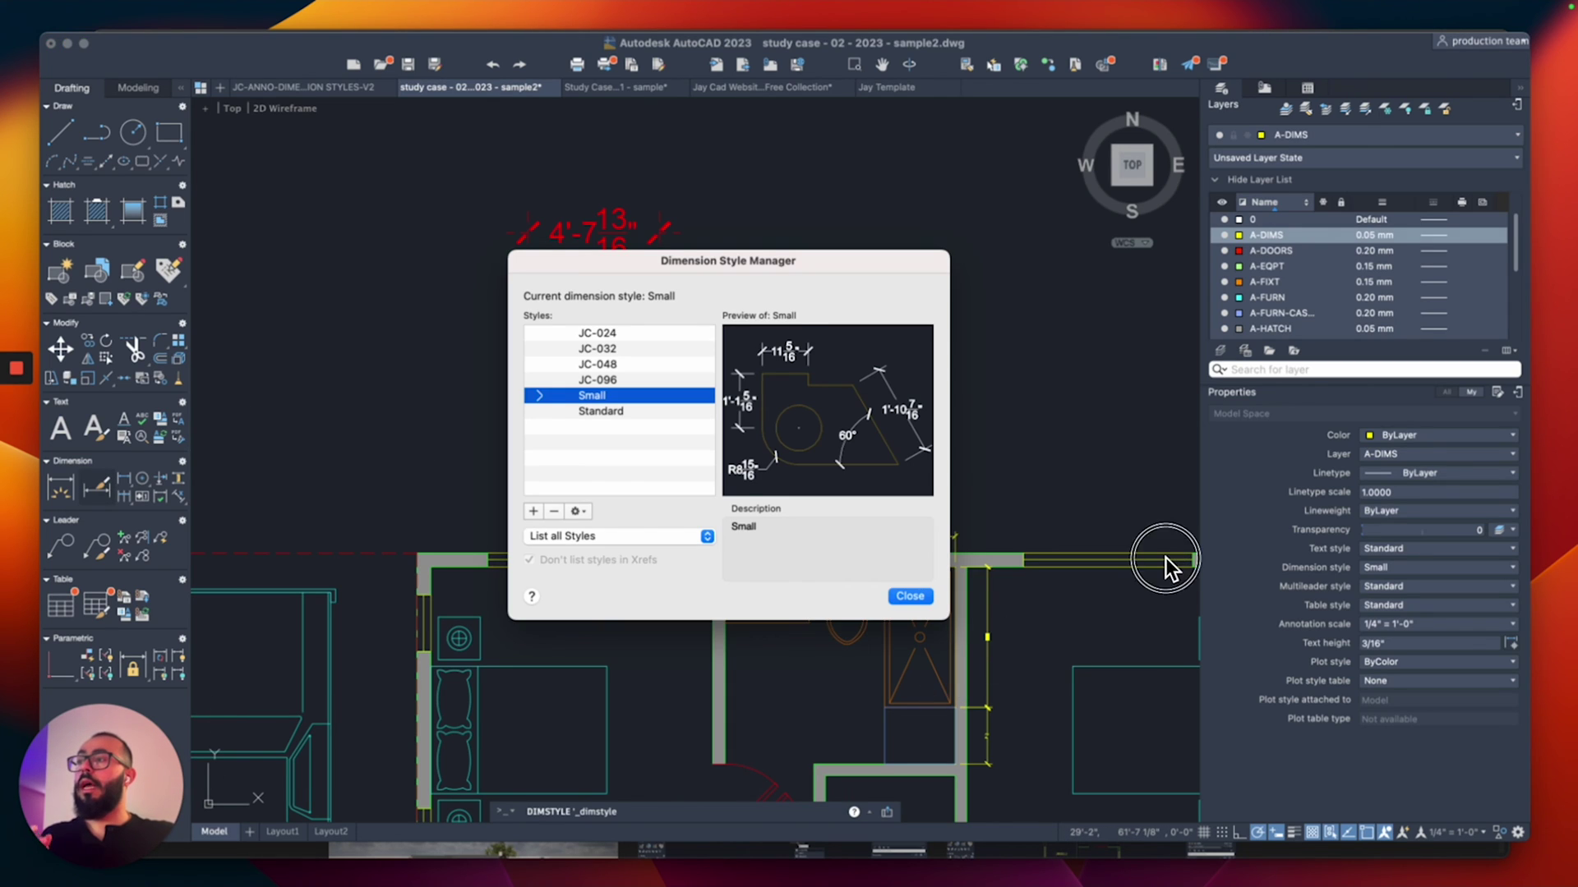
key(Up)
key(Up)
key(Up)
key(Up)
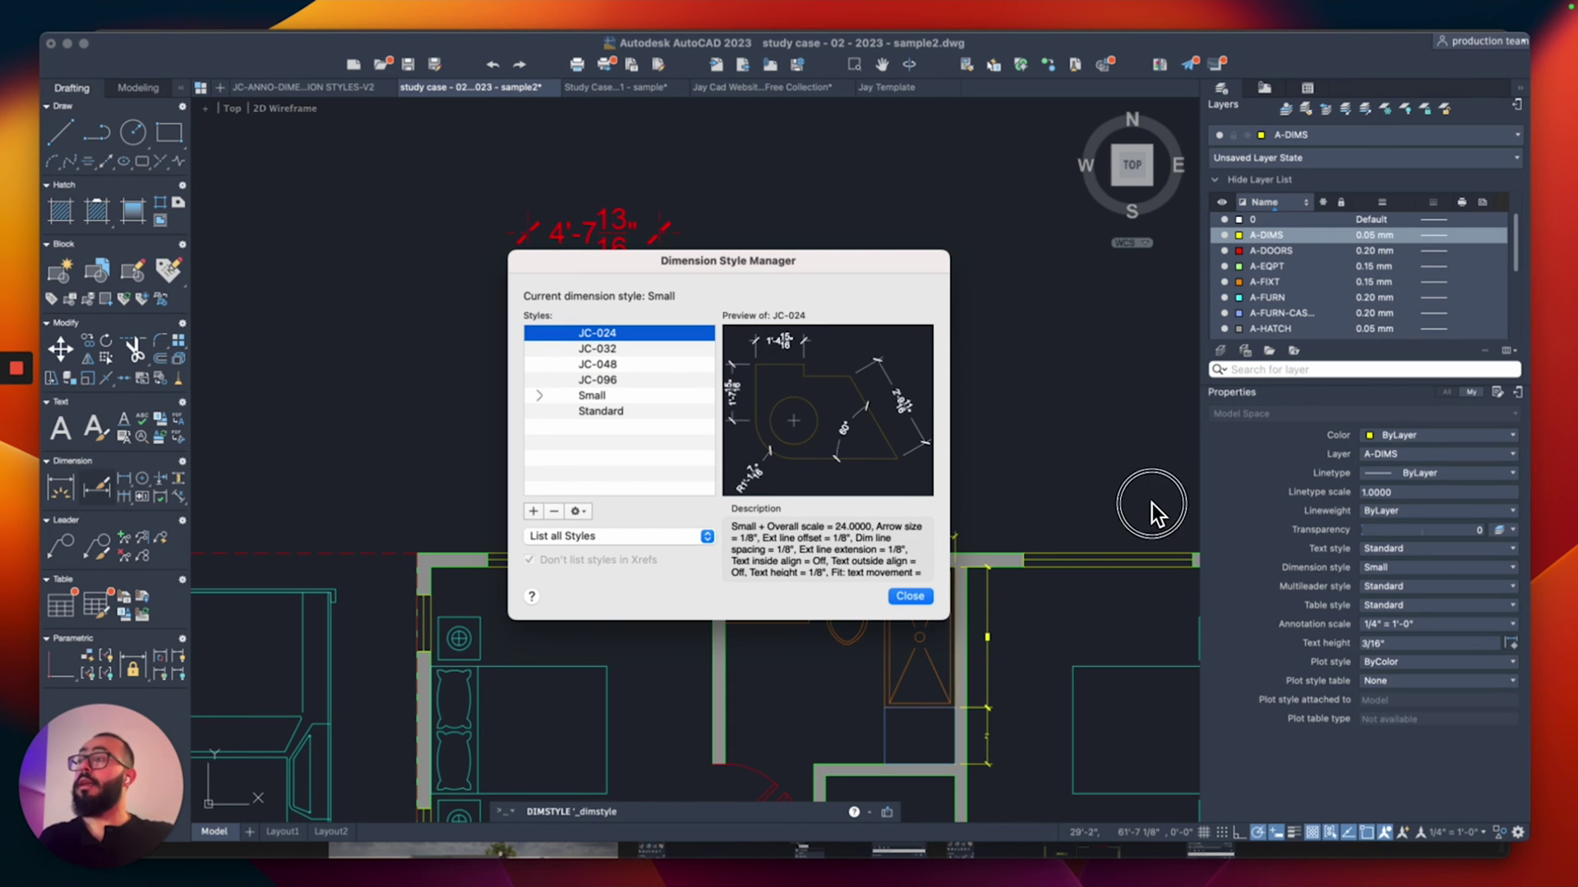
key(Down)
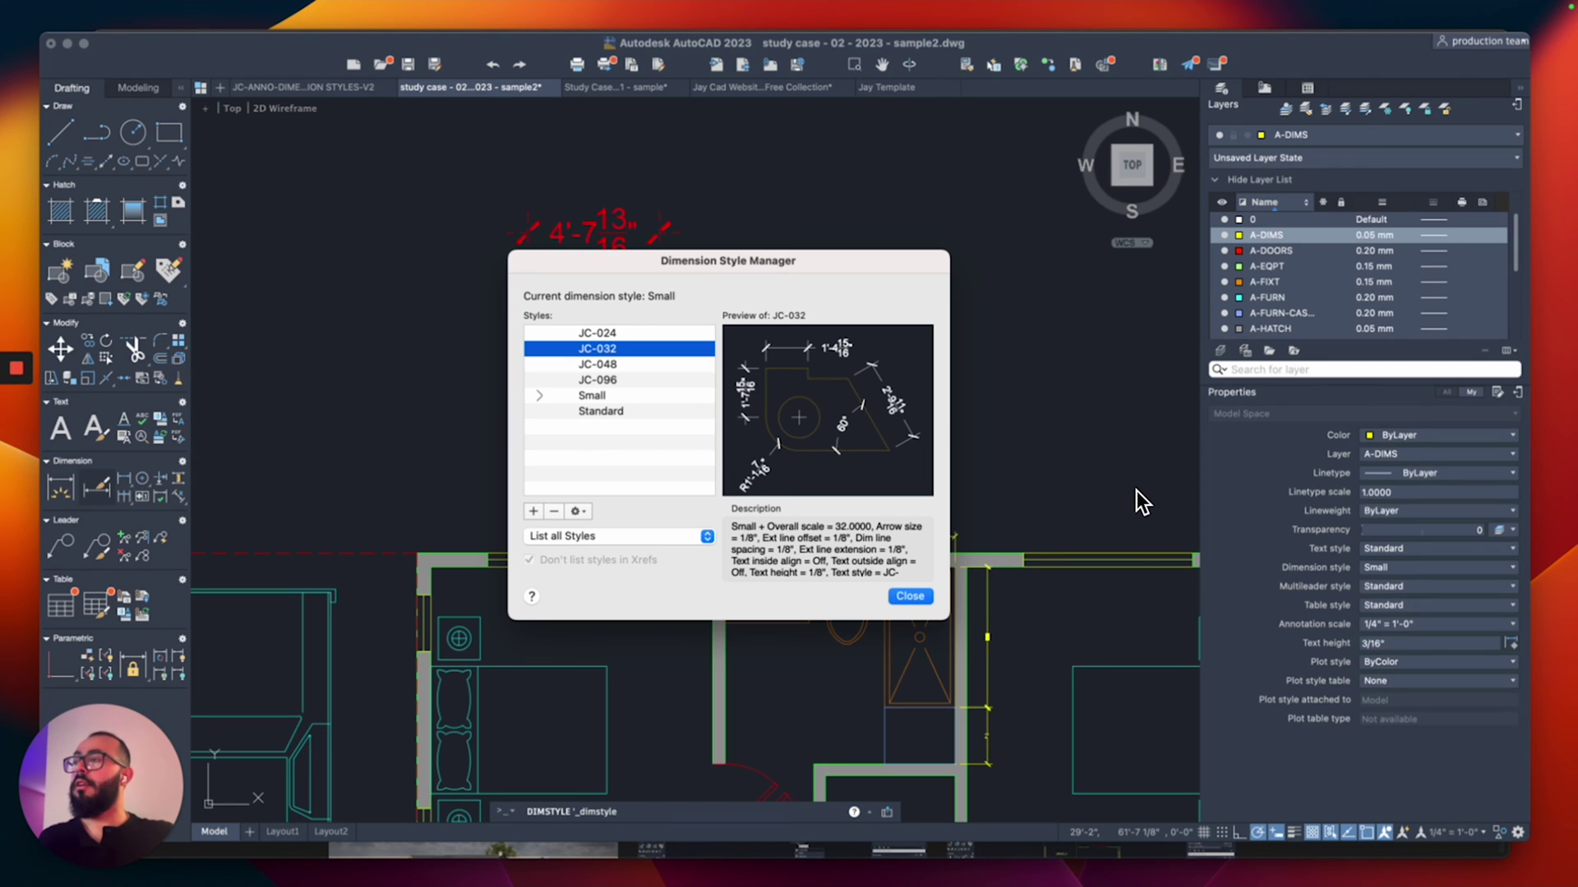
key(Up)
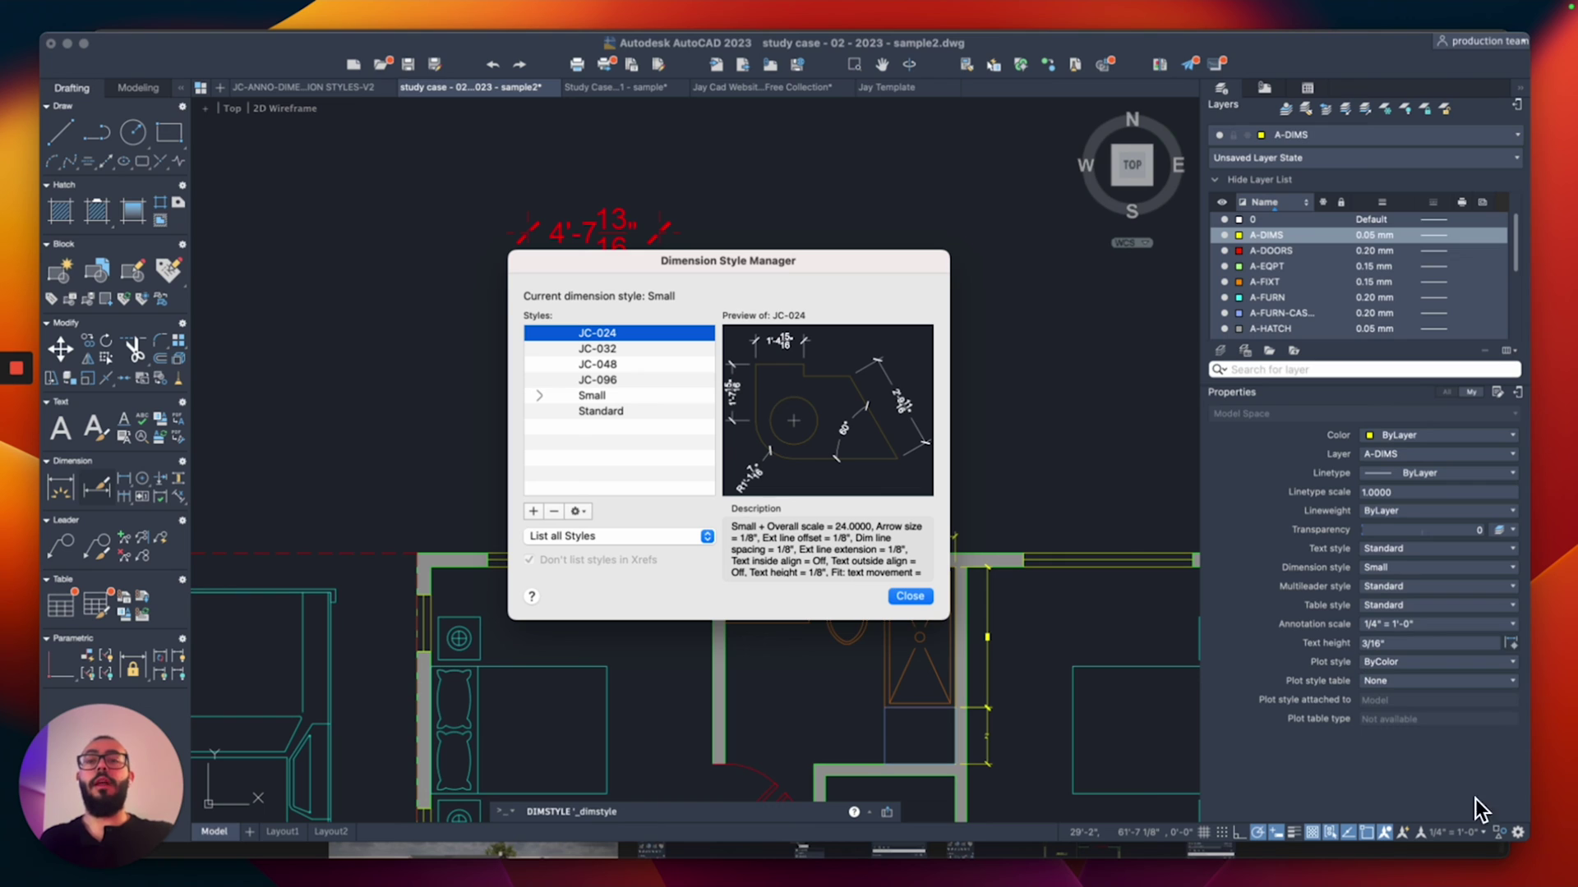
click(910, 596)
scroll(770, 504, down, 4)
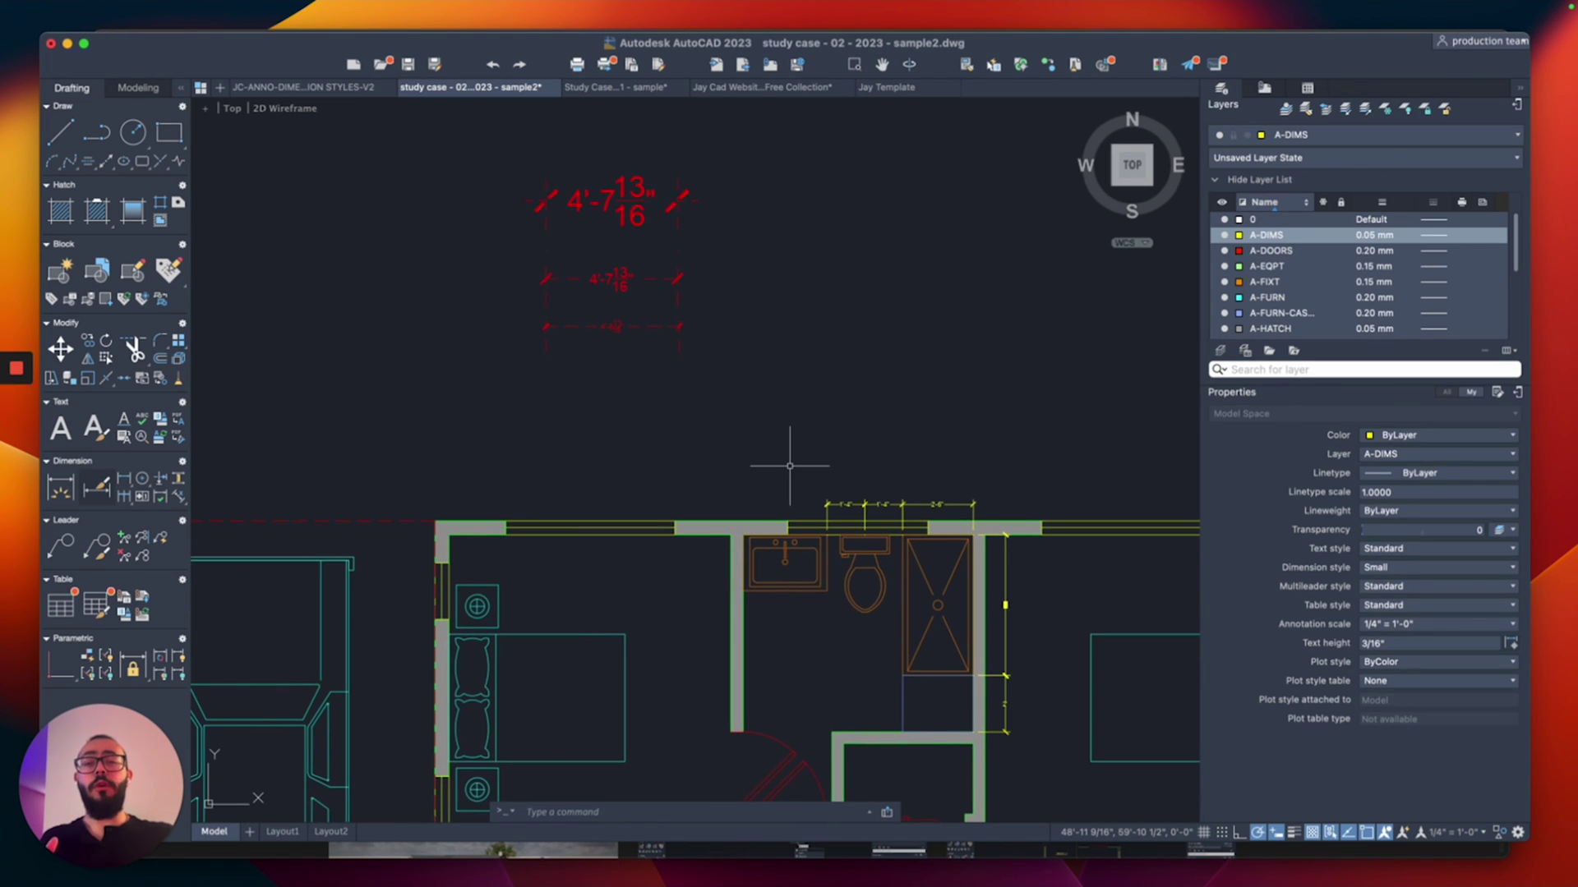
scroll(763, 353, up, 2)
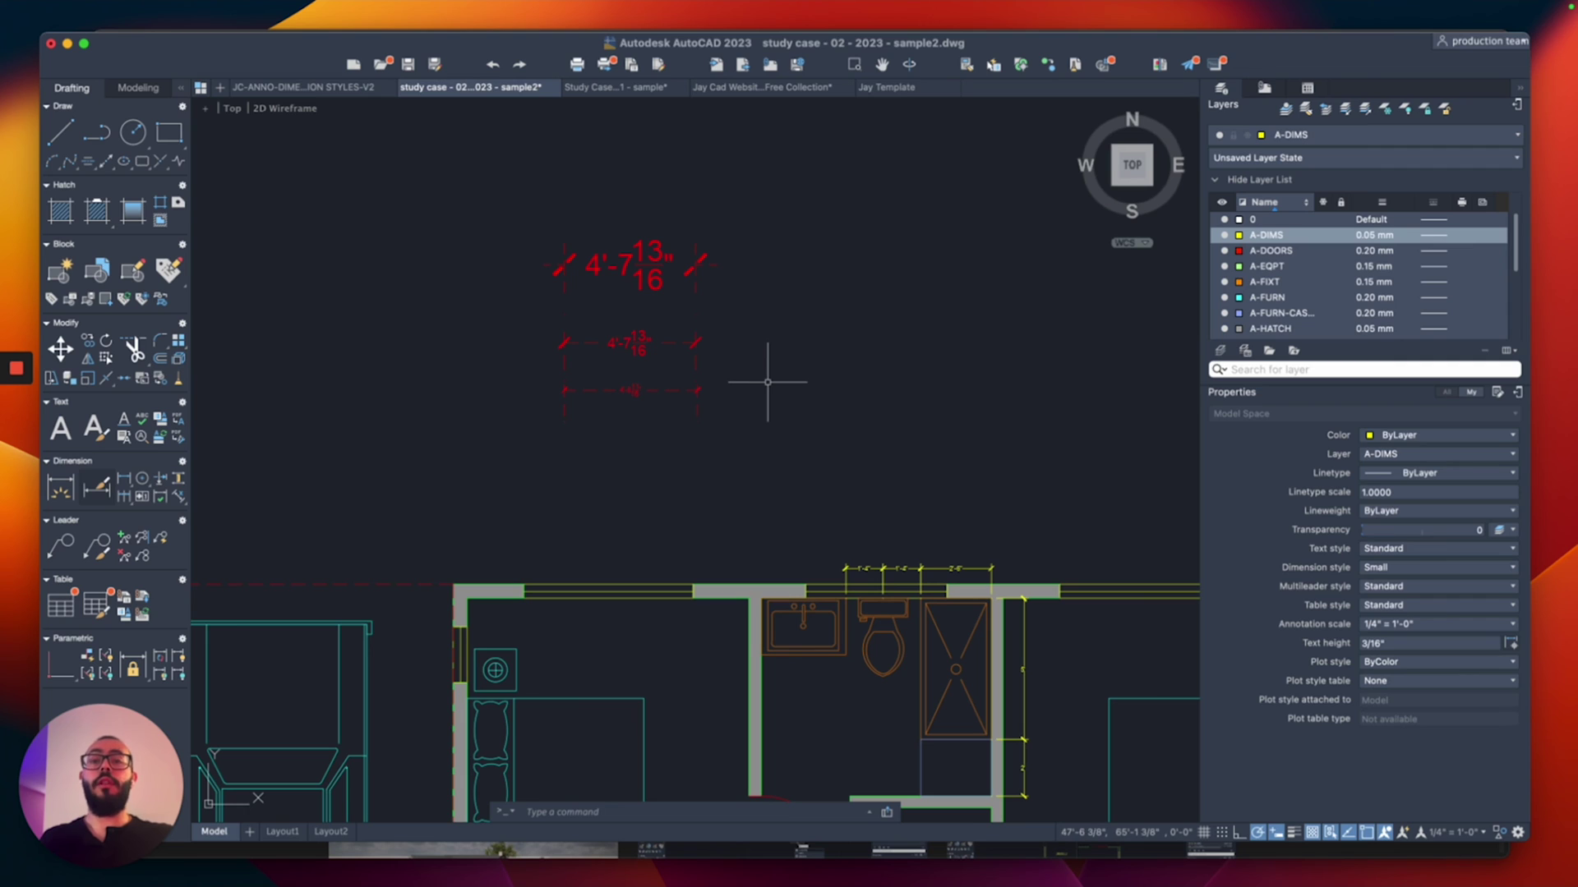
- Bring up the JC-ANNO-DIMENSION STYLES-V2 template drawing
key(ctrl+shift+Tab)
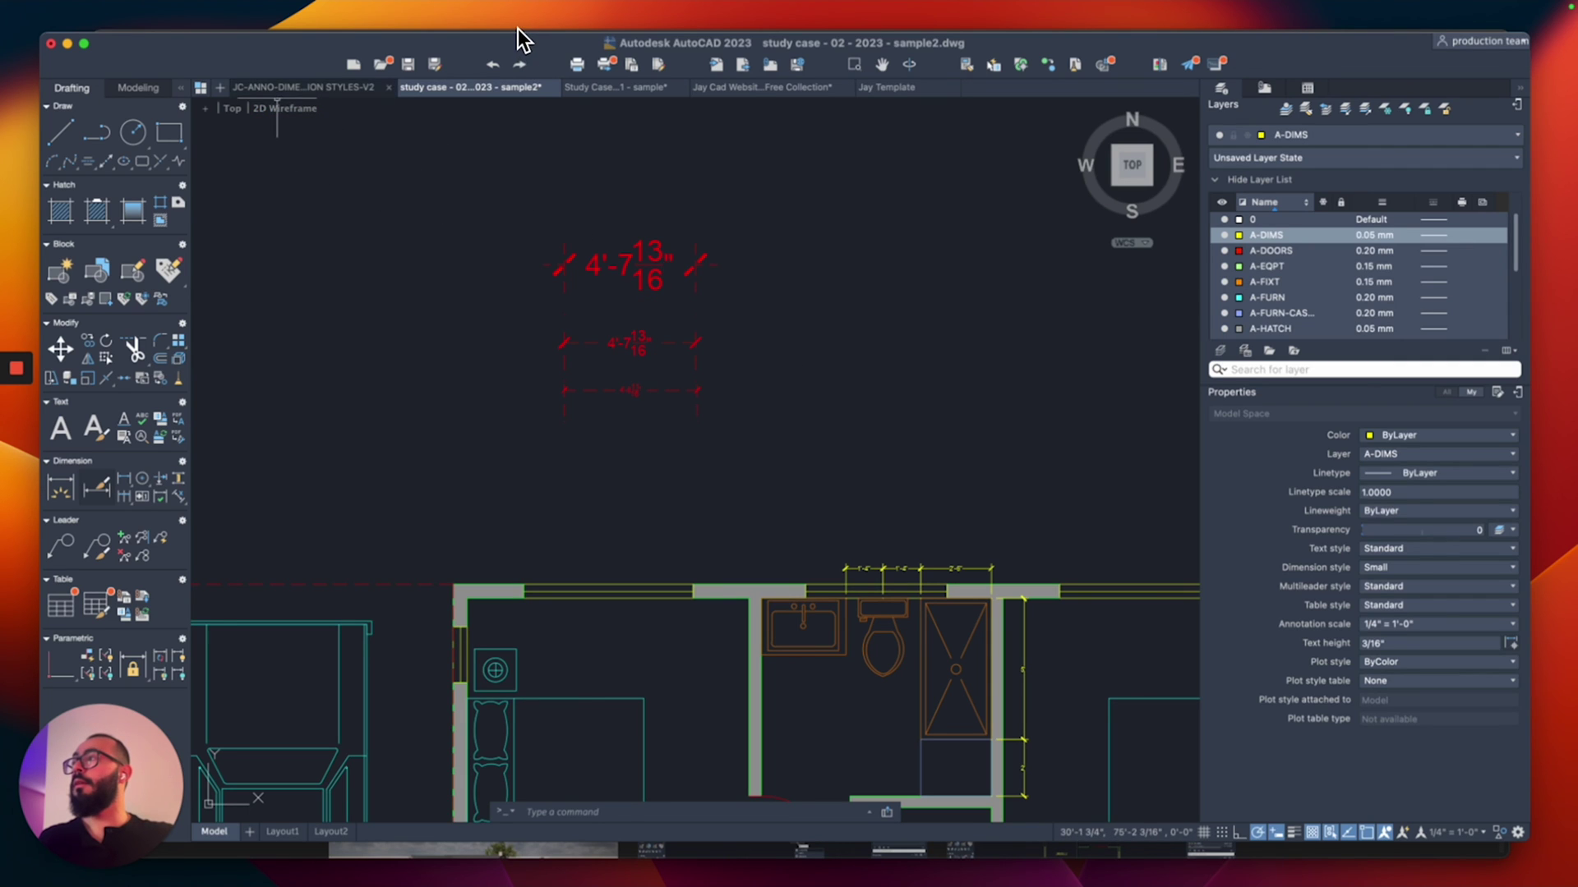
scroll(545, 343, down, 5)
scroll(627, 363, up, 4)
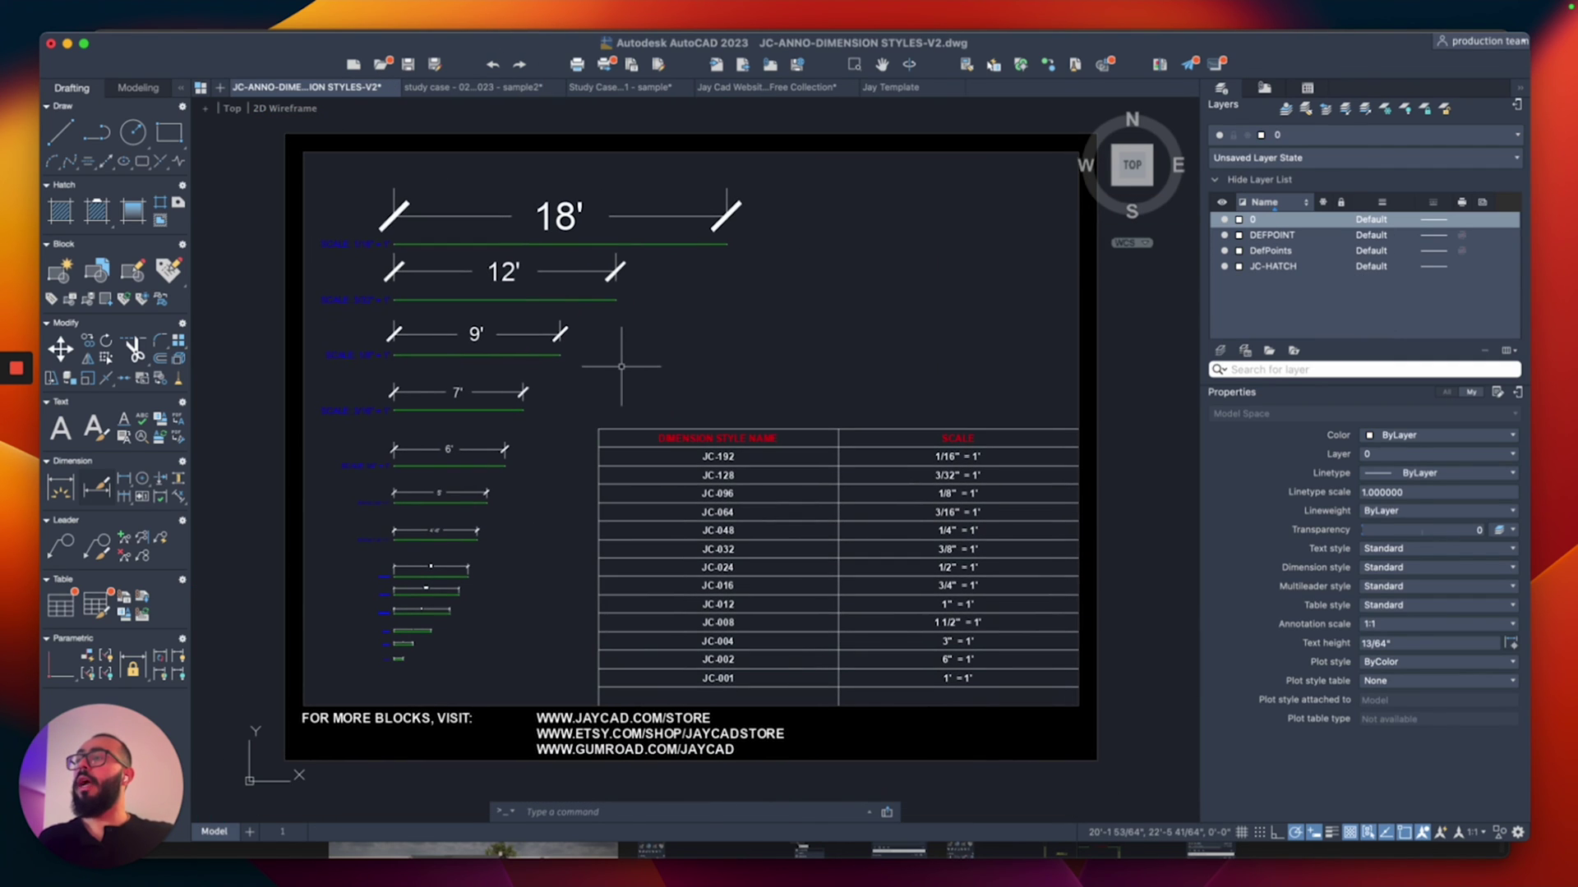
- Window-select every object on the template sheet, including the style/scale table
scroll(825, 476, up, 5)
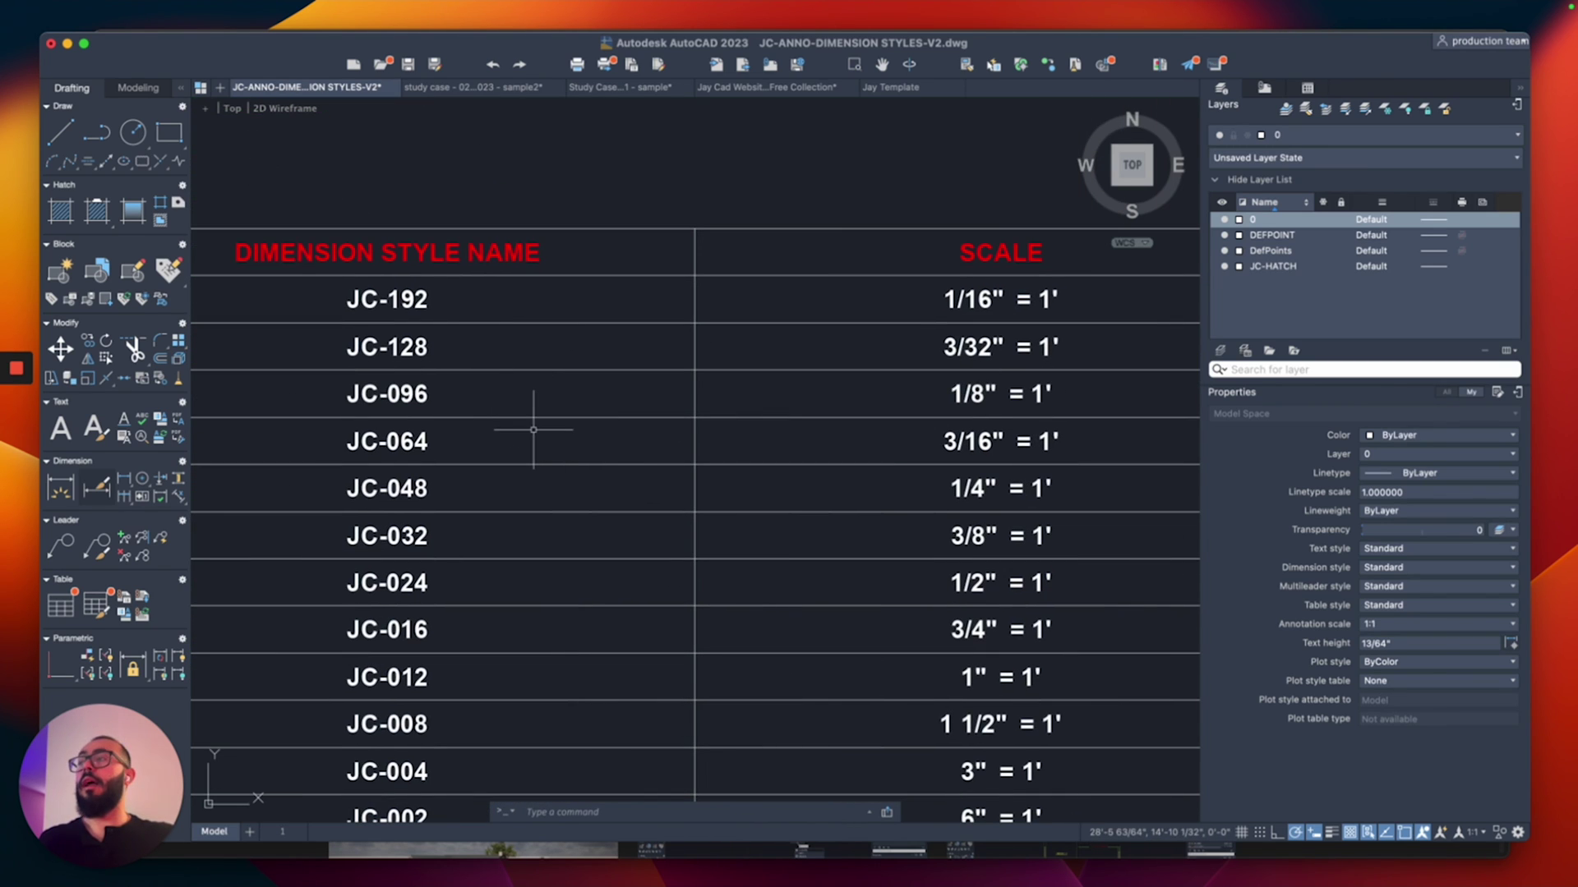
scroll(536, 430, down, 5)
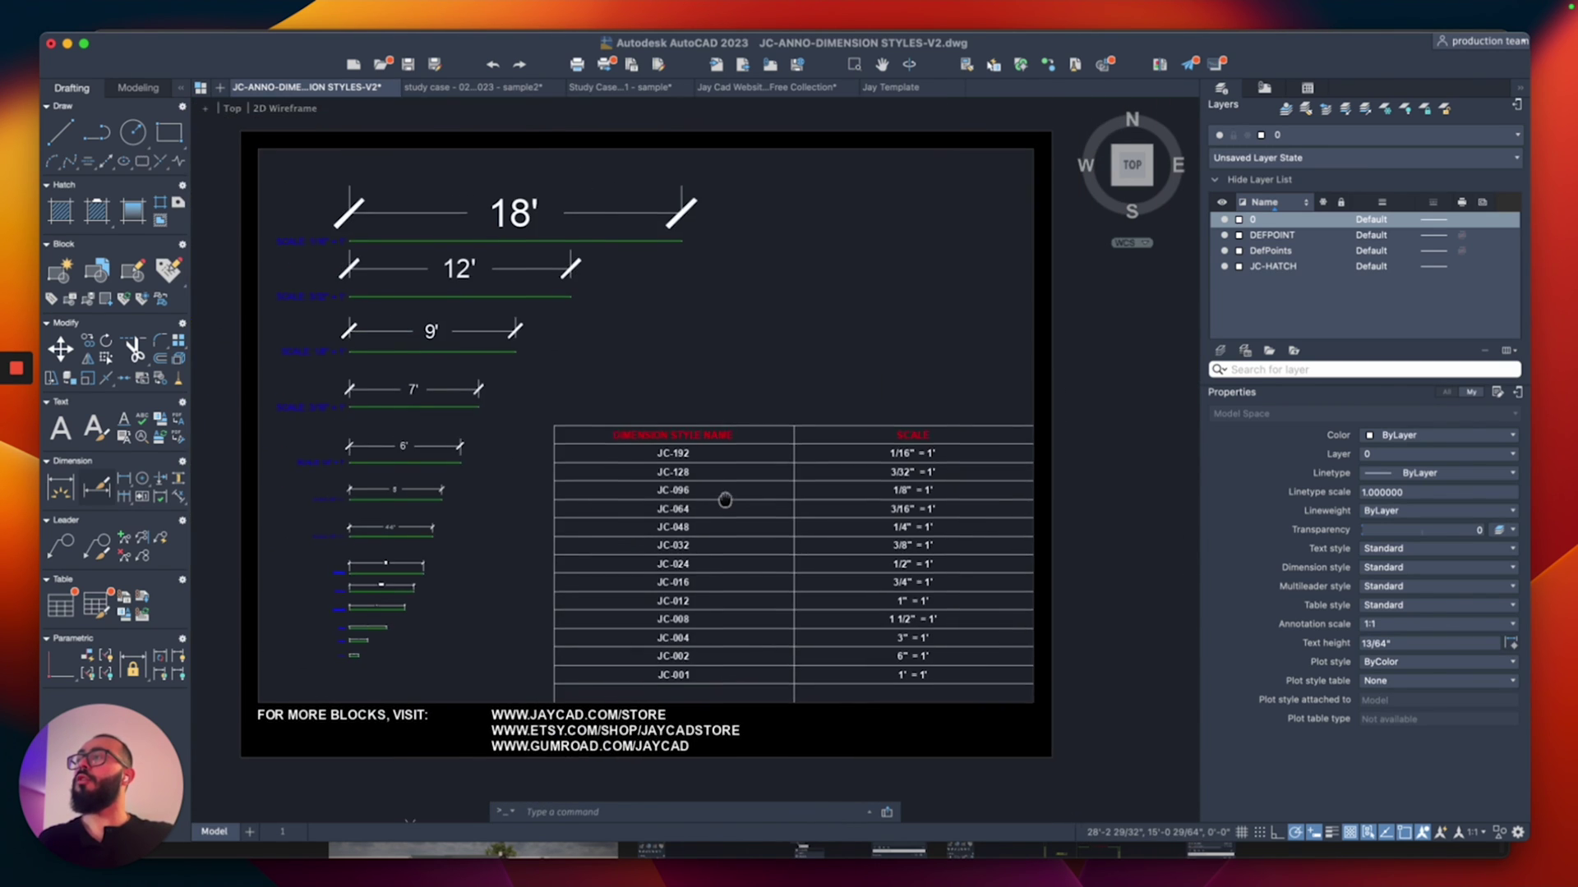
scroll(653, 370, down, 3)
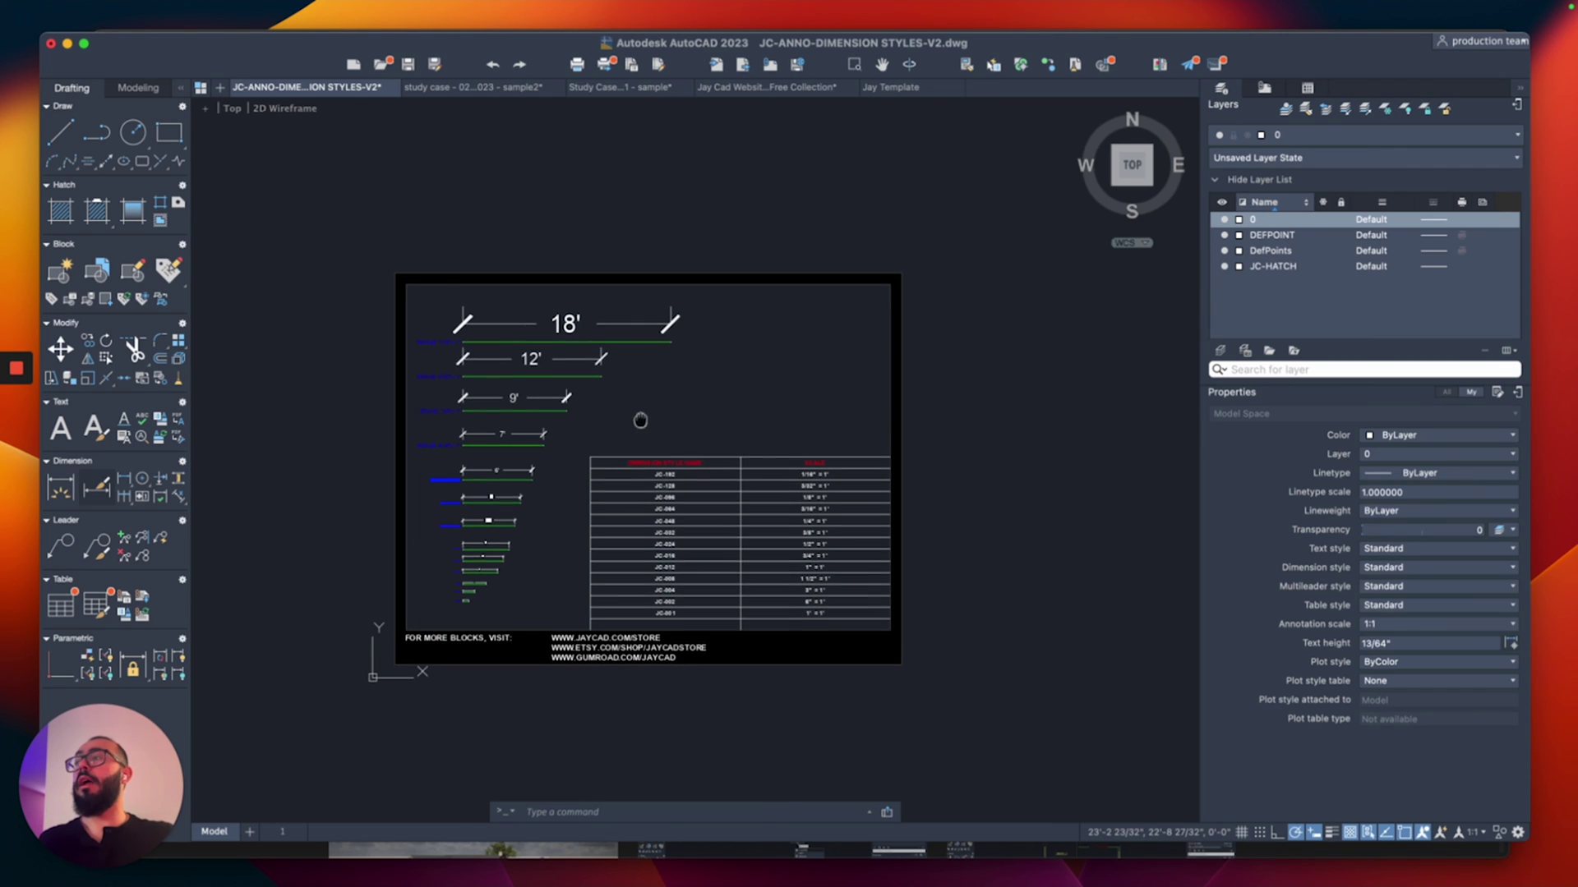
click(338, 247)
click(936, 696)
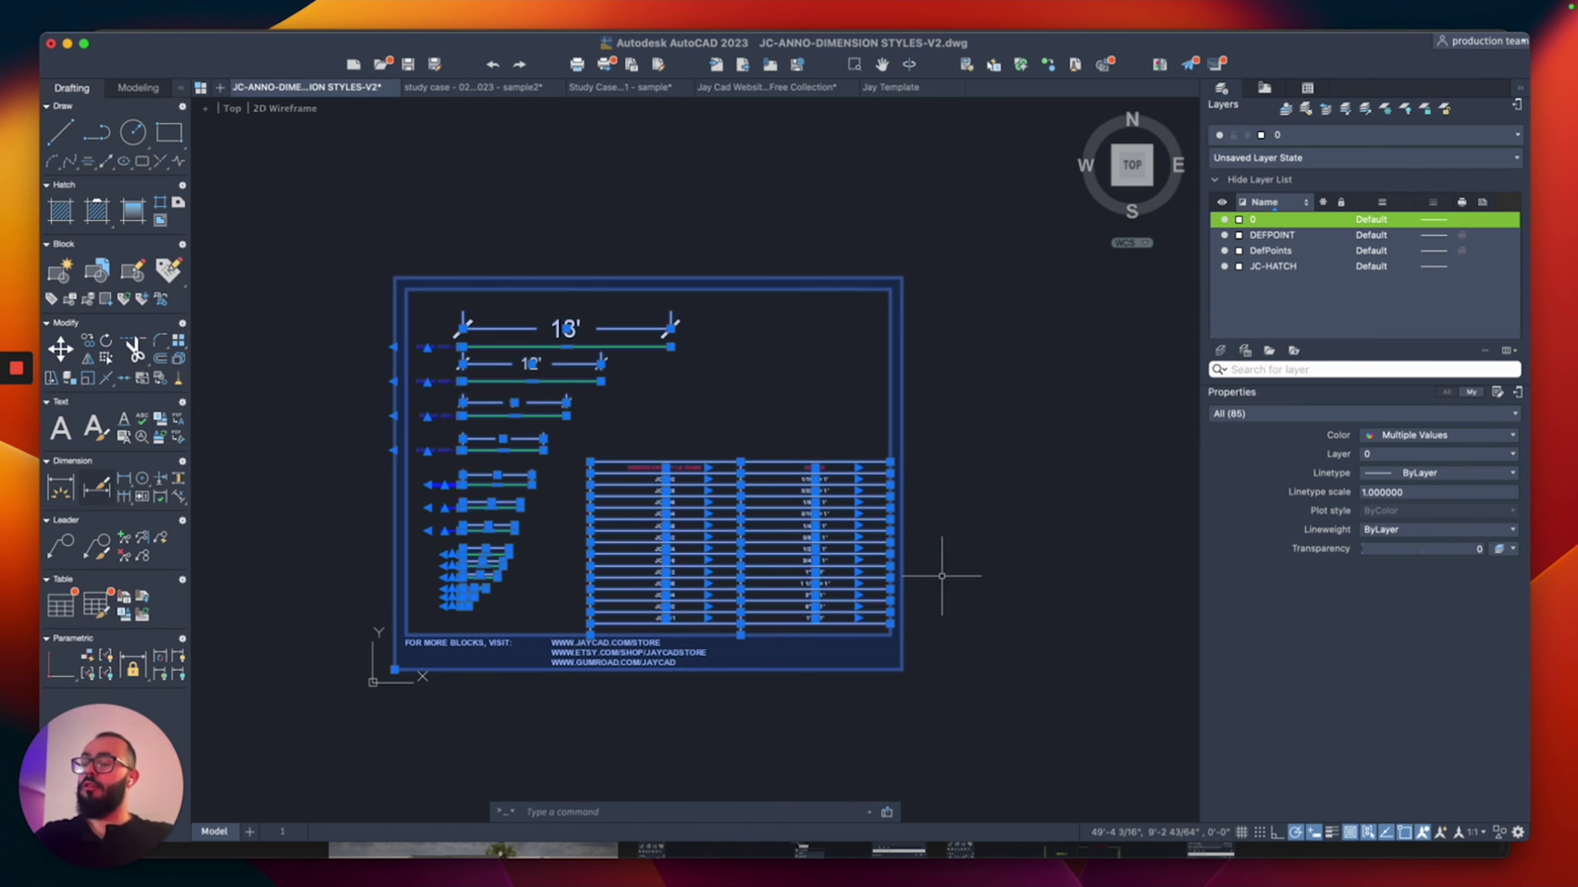
- Paste the template sheet into Study Case 02, left of the floor plan
click(474, 86)
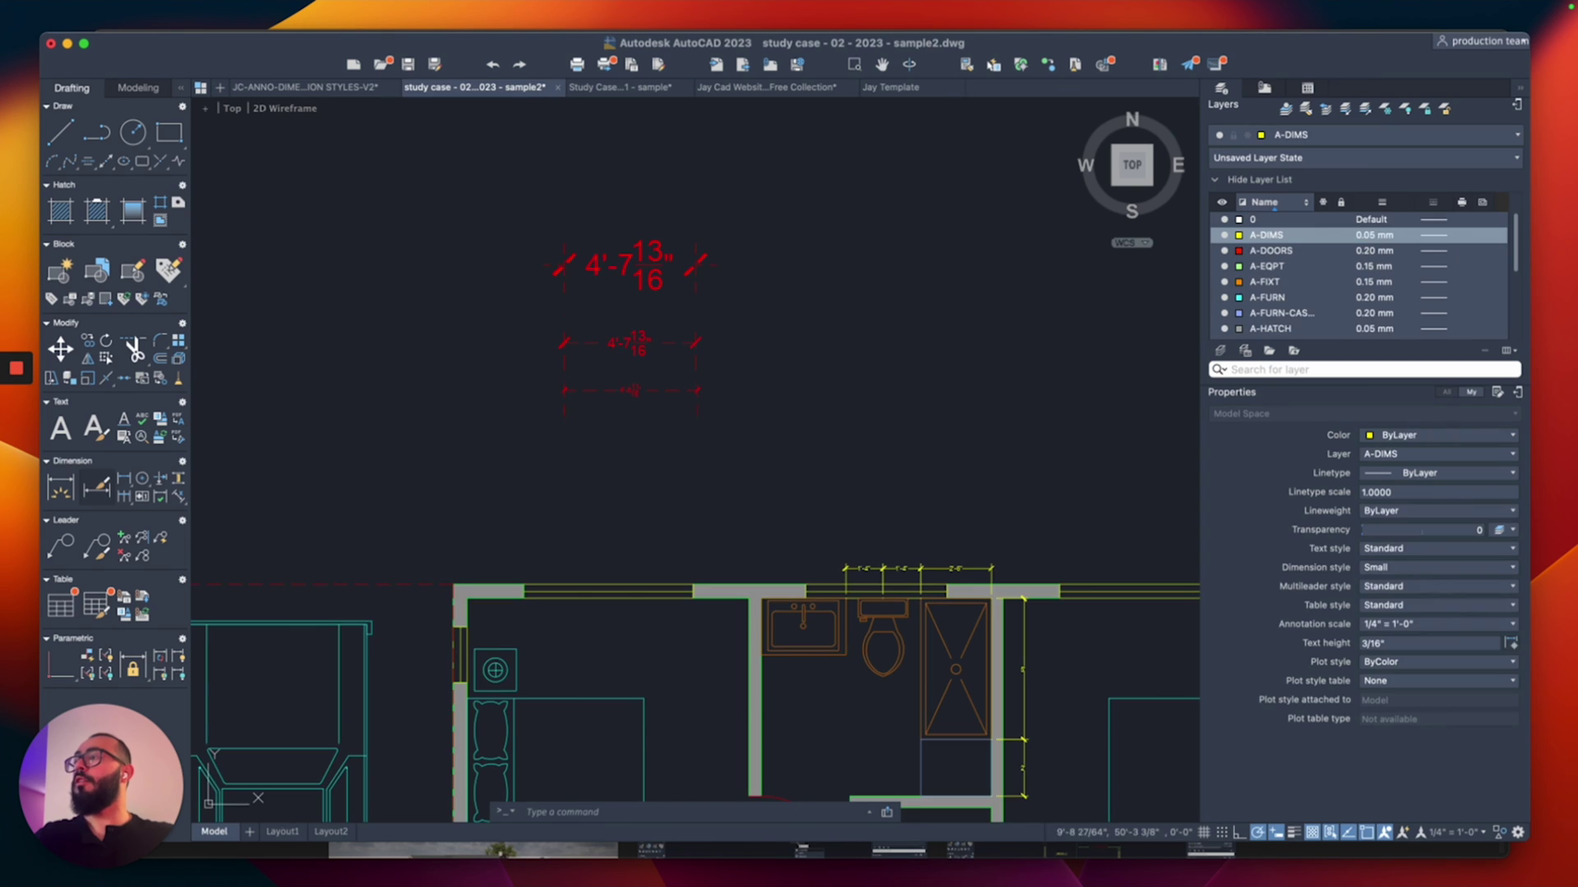
scroll(615, 417, down, 5)
scroll(633, 341, up, 5)
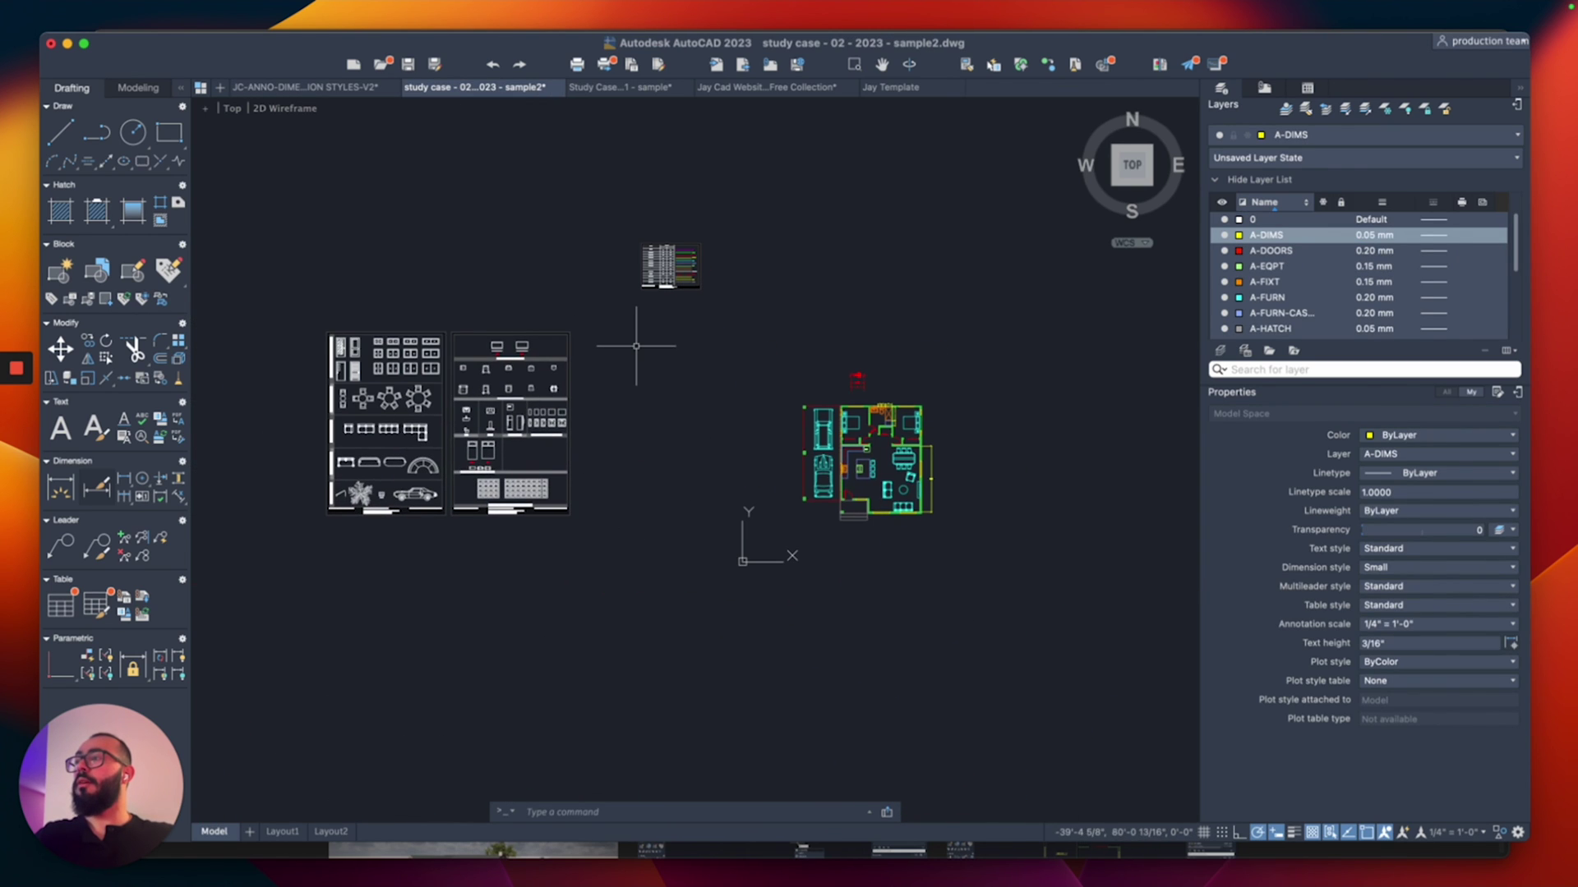
key(ctrl+v)
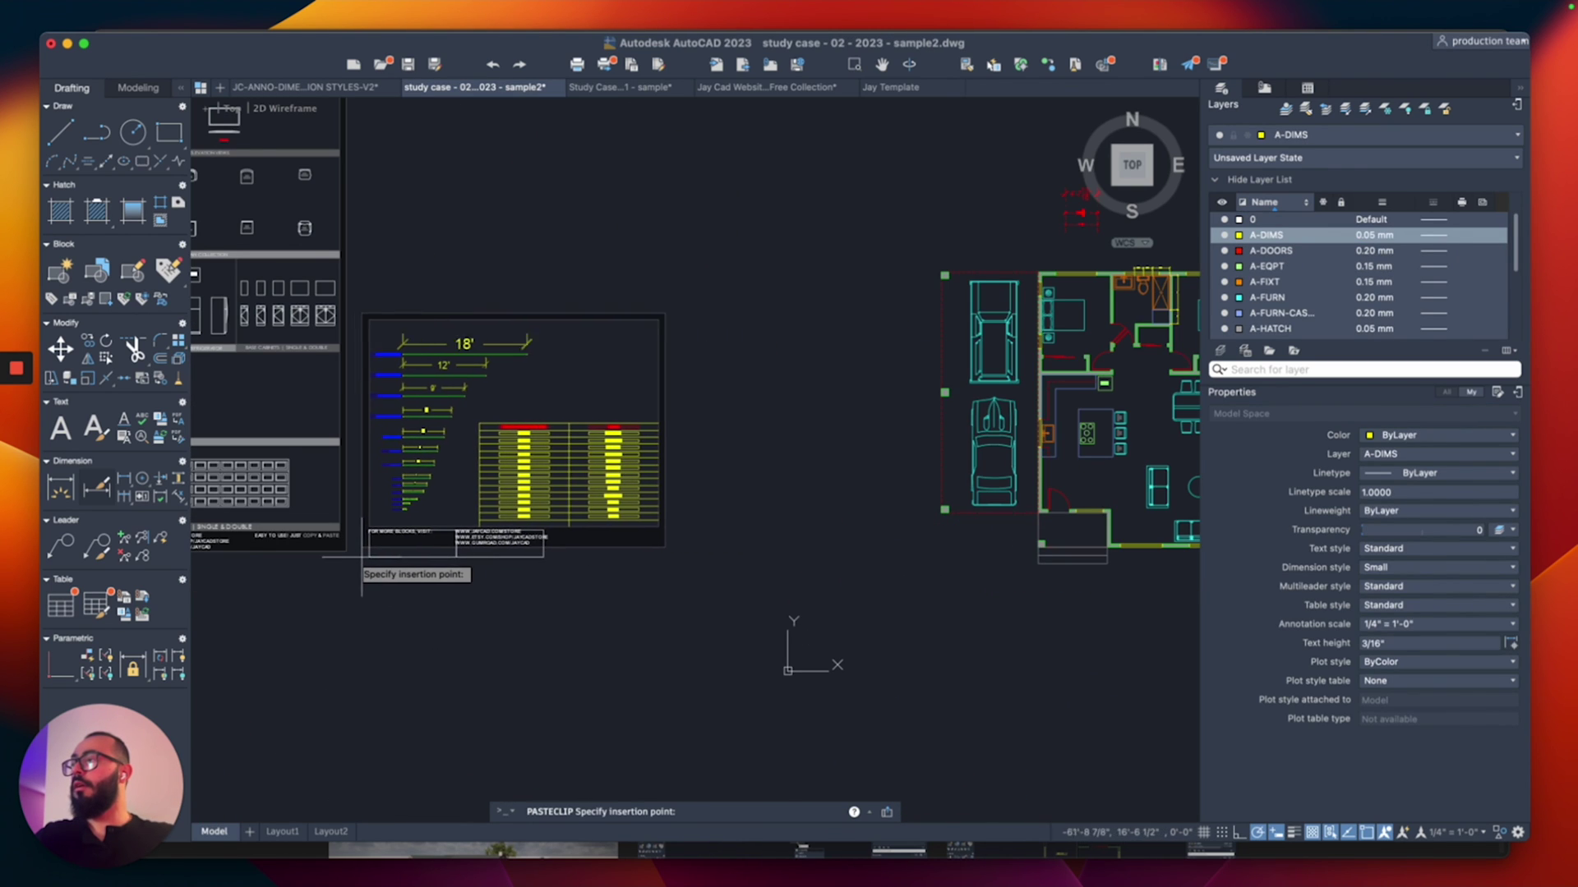
click(492, 543)
middle_drag(682, 511, 423, 522)
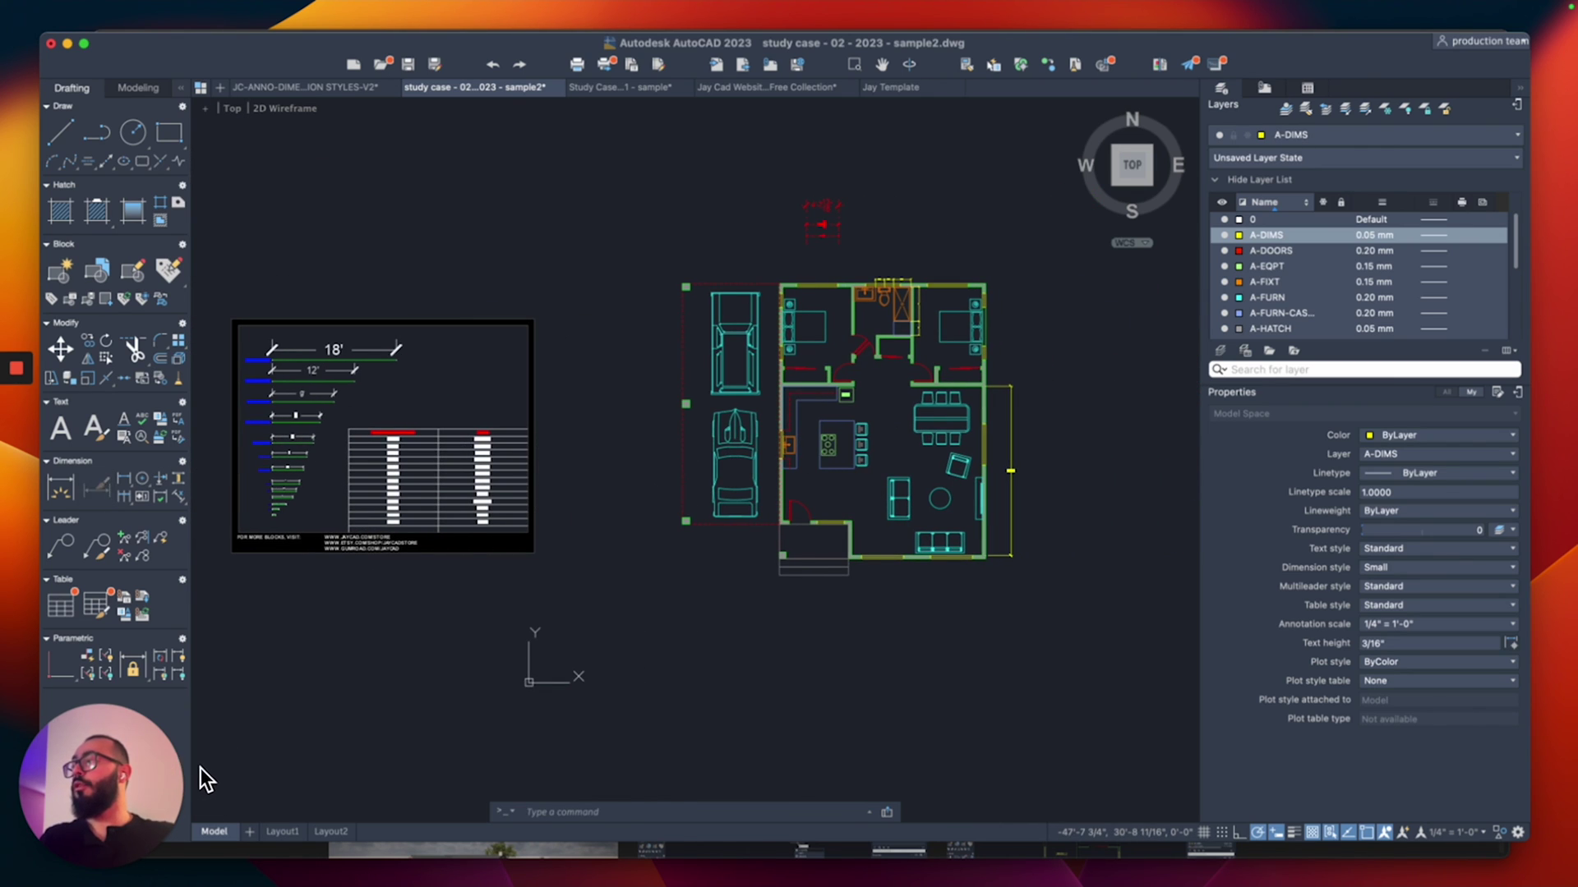
- Confirm the newly added JC-001 style appears in the dimension style list
text(d)
key(Return)
key(Home)
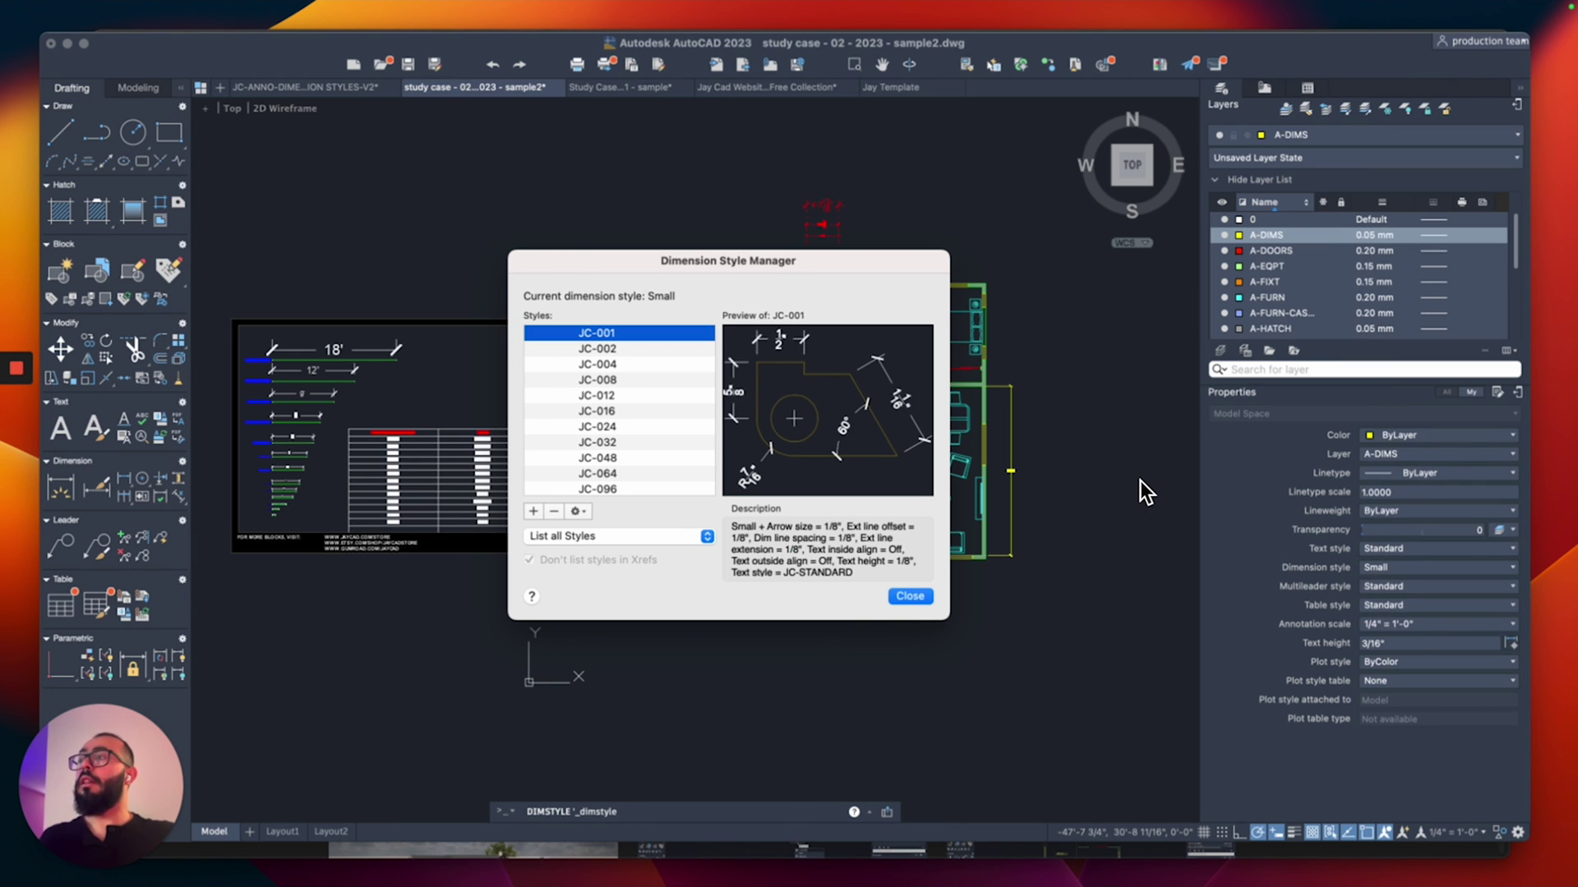
key(Escape)
- Zoom into the pasted JC style/scale table
scroll(777, 473, up, 8)
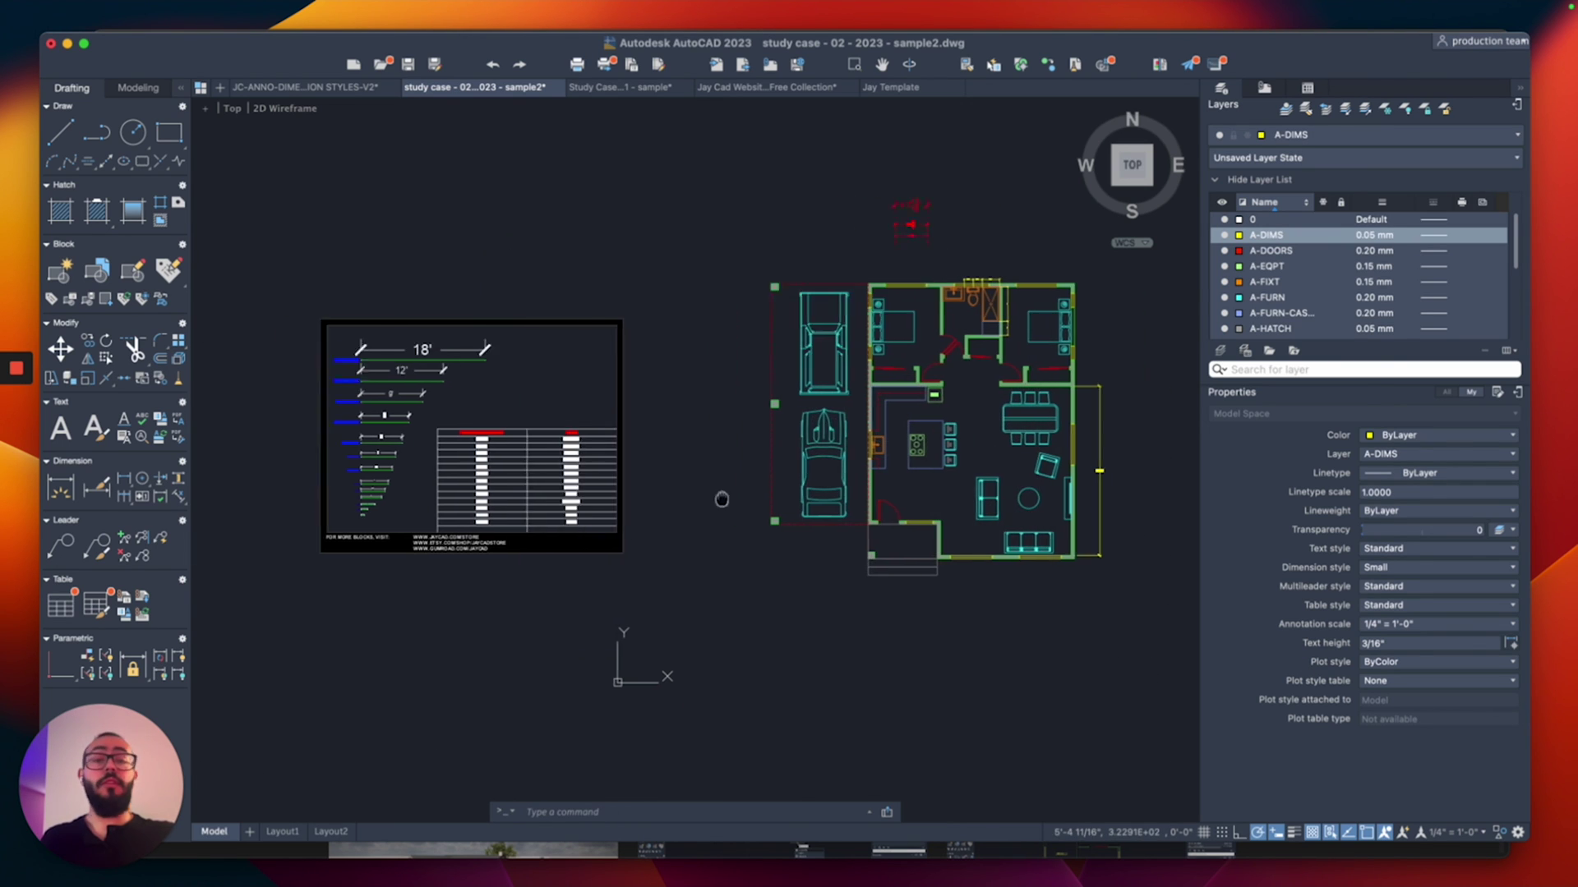
scroll(777, 473, right, 3)
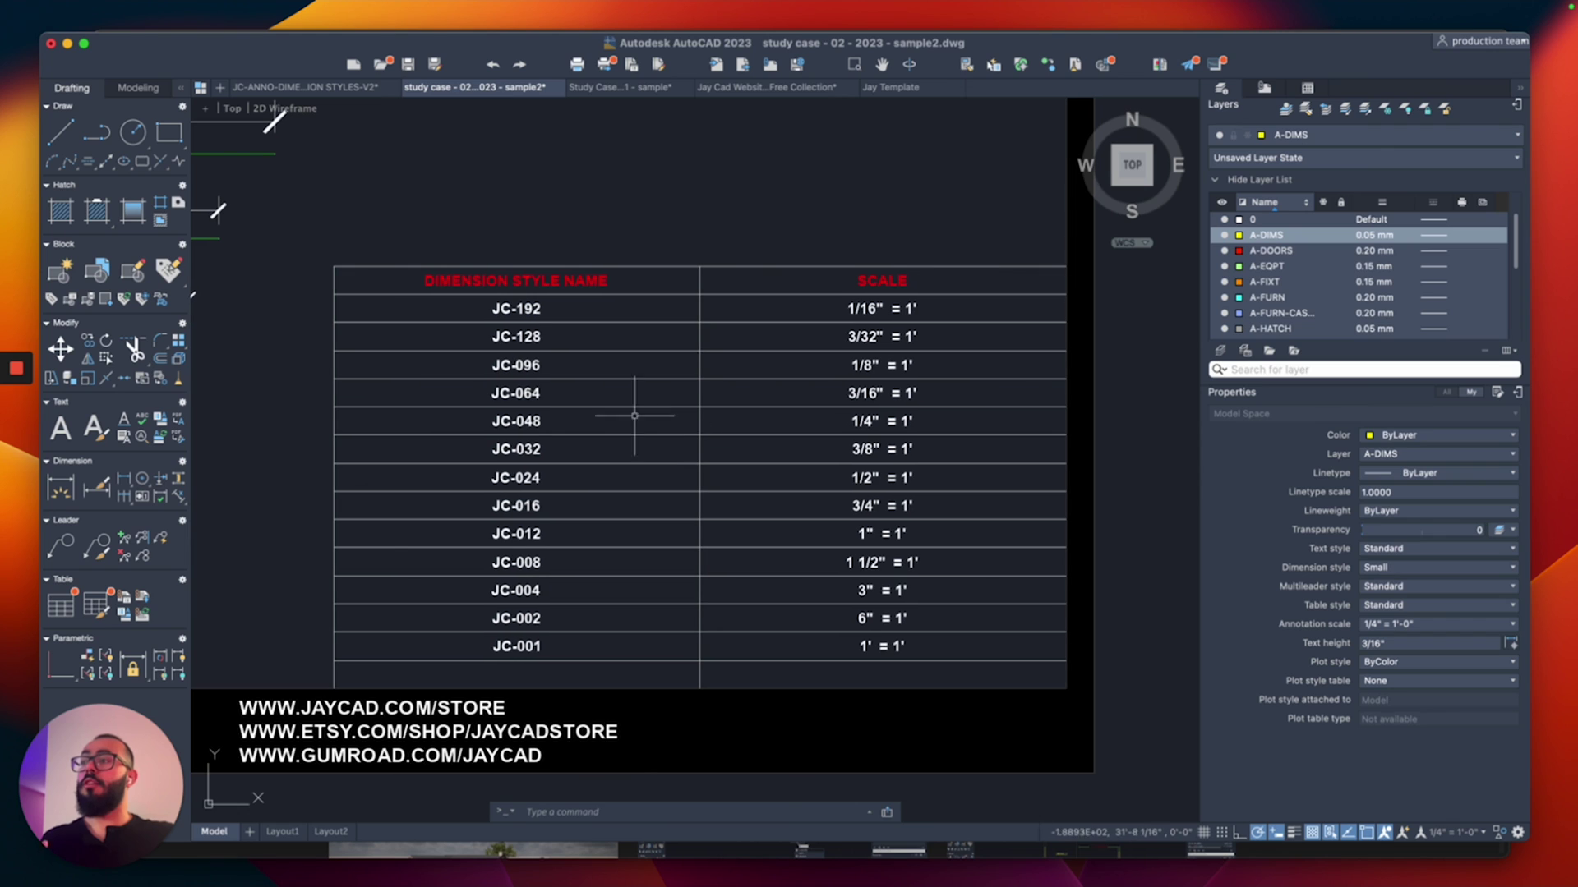
scroll(705, 468, right, 3)
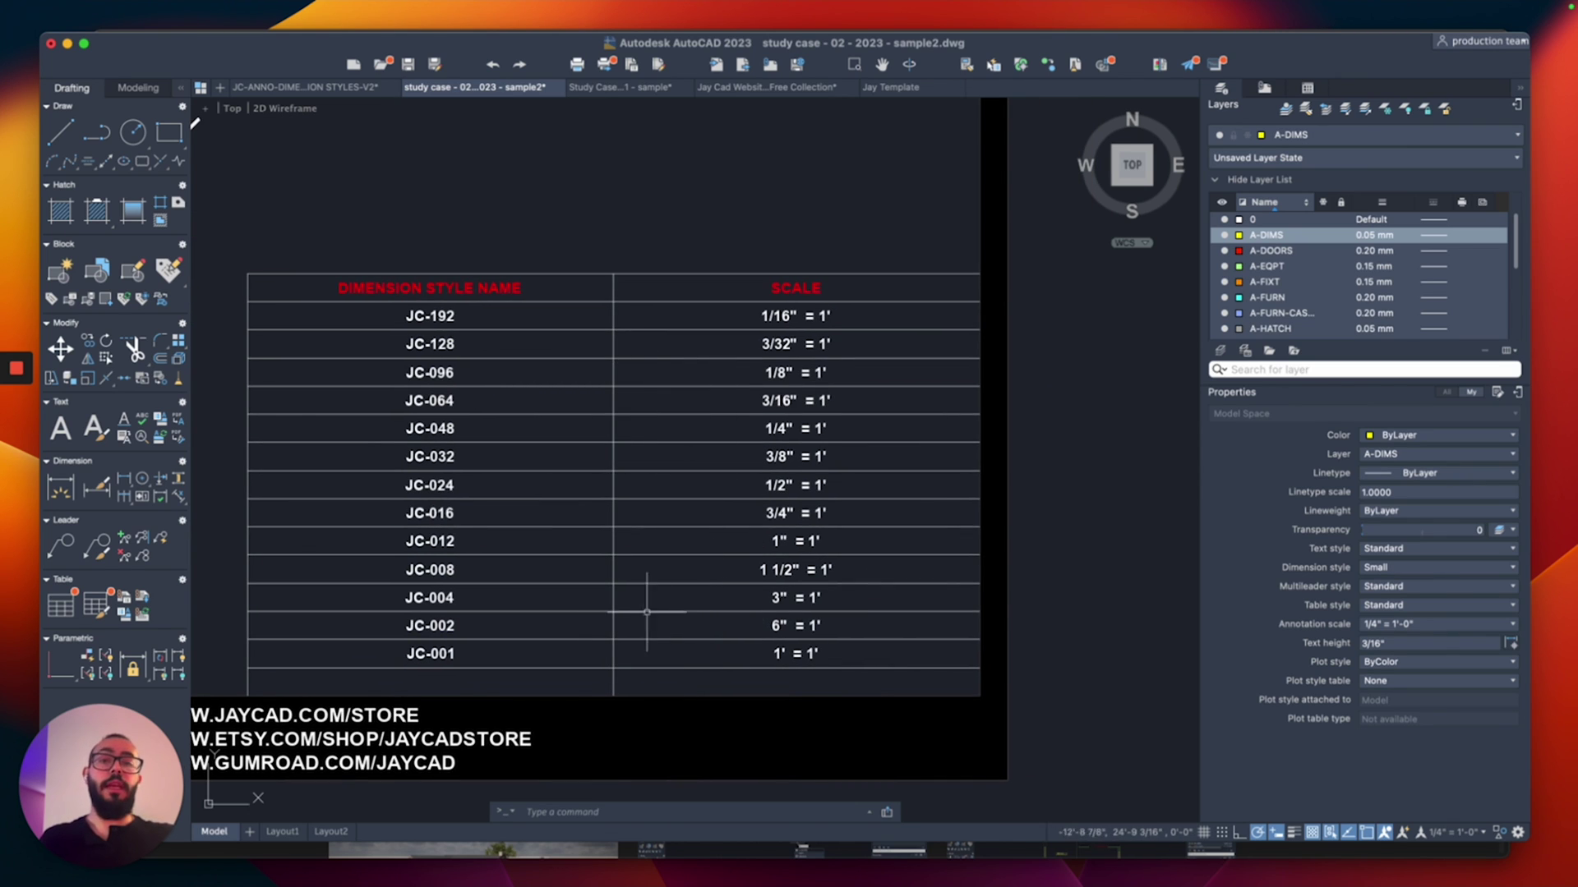
scroll(471, 613, up, 3)
scroll(482, 575, up, 2)
scroll(487, 586, down, 3)
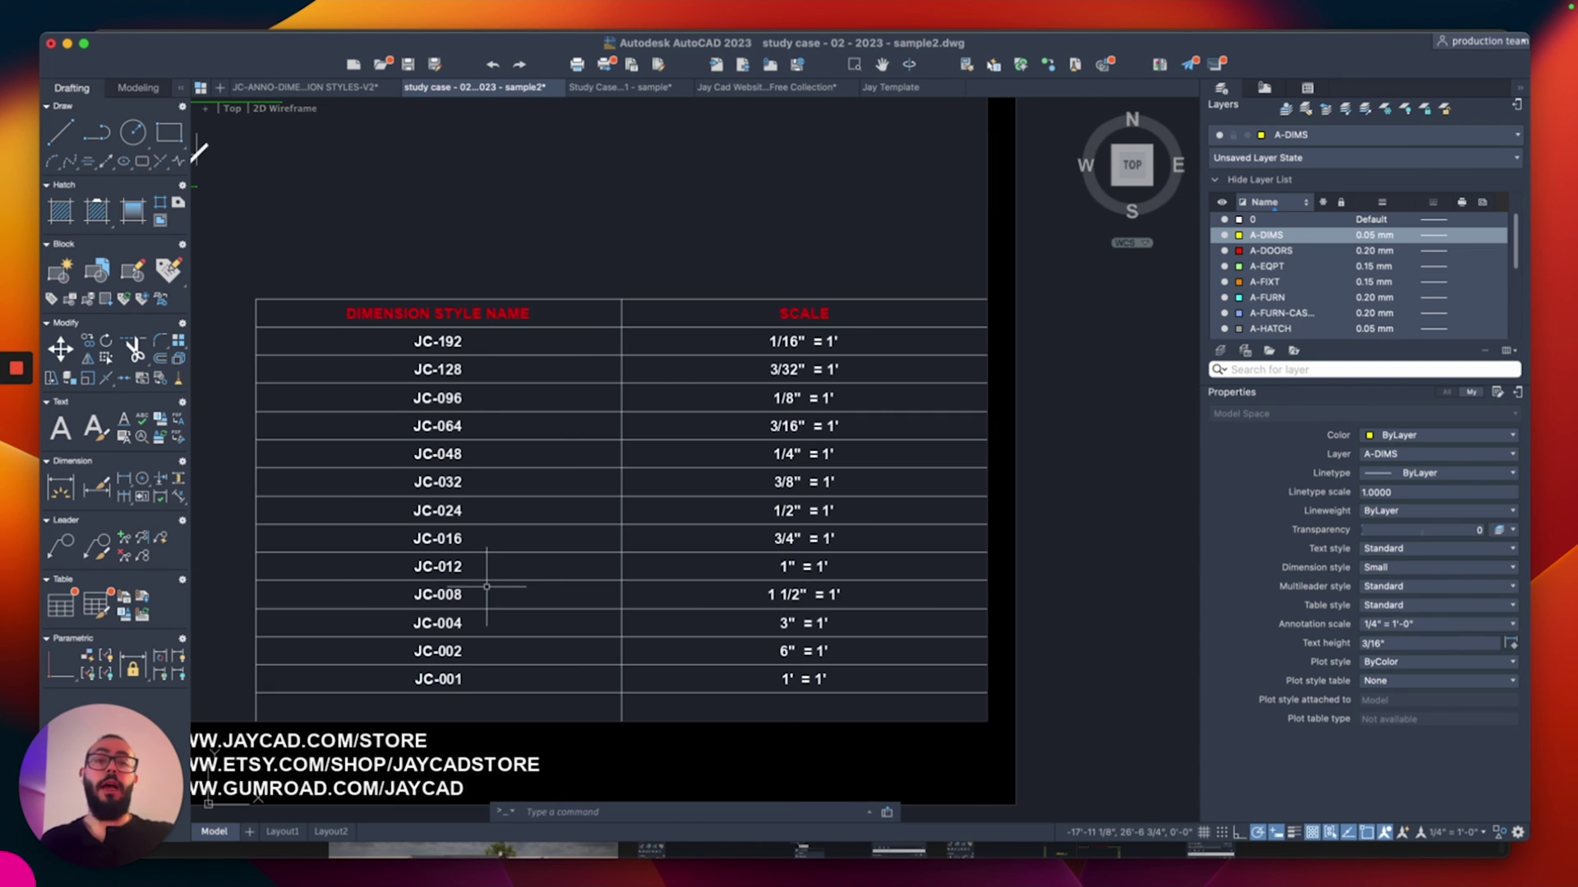